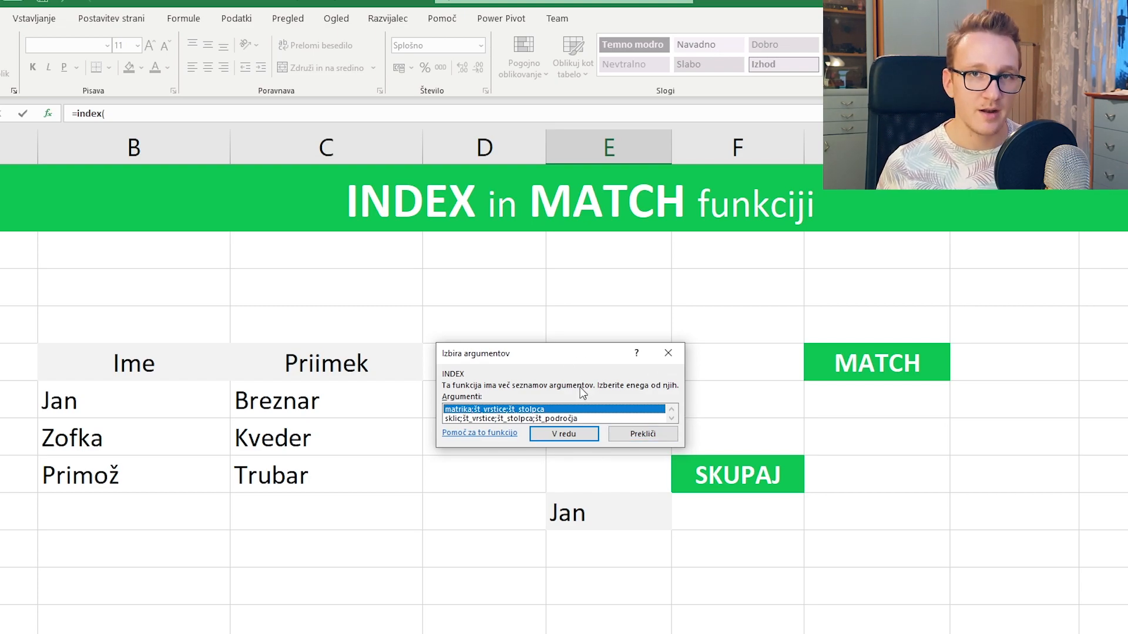
- Build the array-form INDEX with array B6:B8 and row number 3, returning Primož
left_click(564, 434)
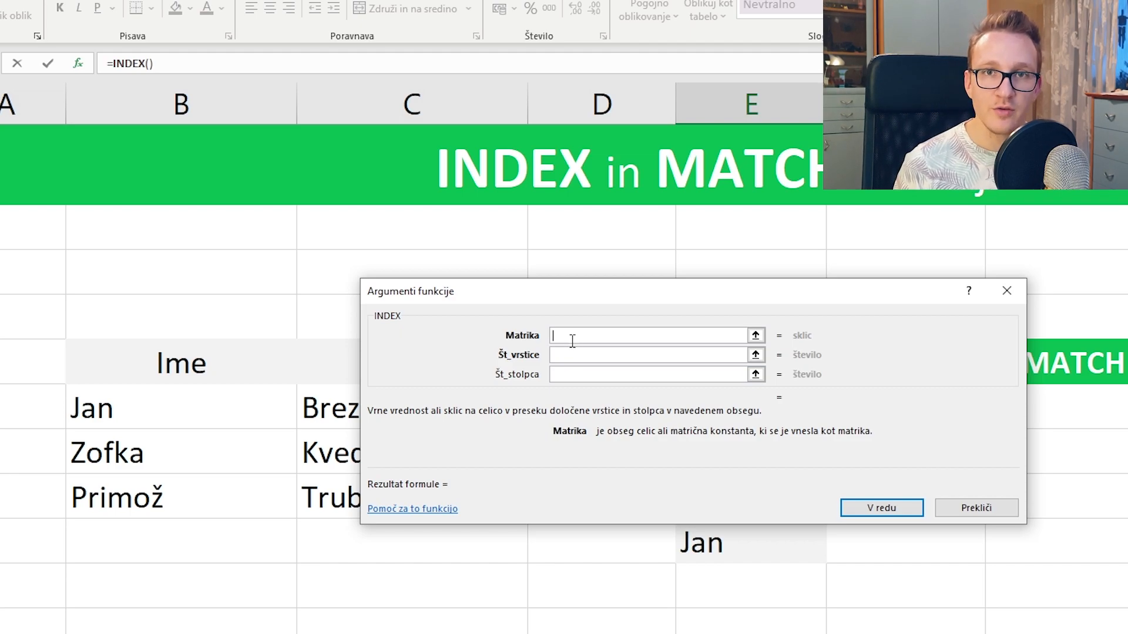
left_click_drag(244, 400, 236, 497)
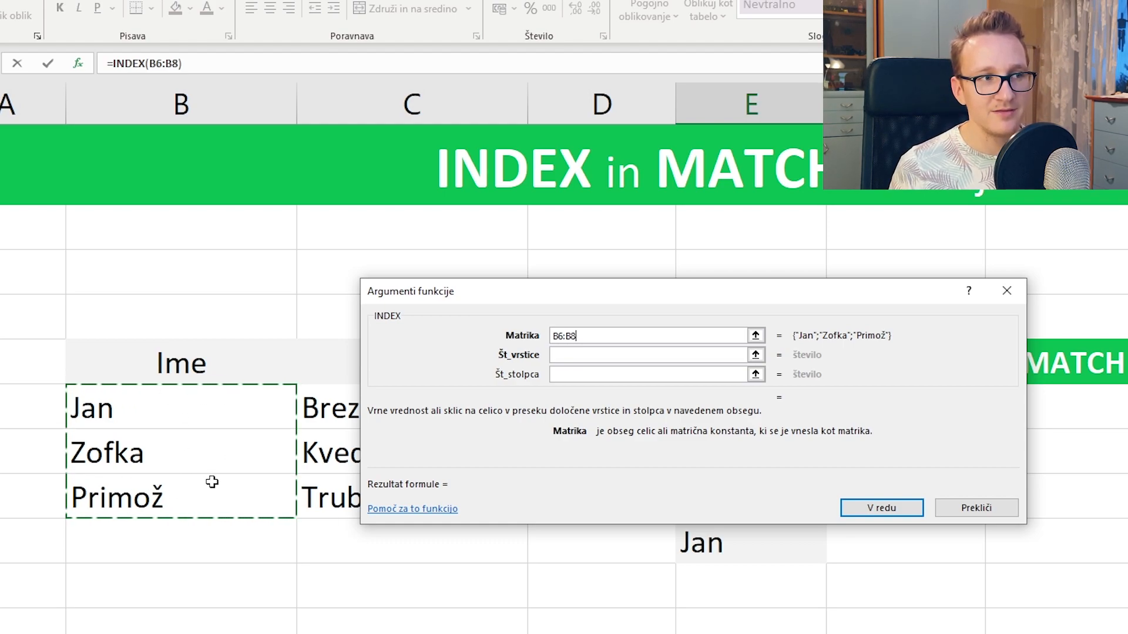
left_click(562, 354)
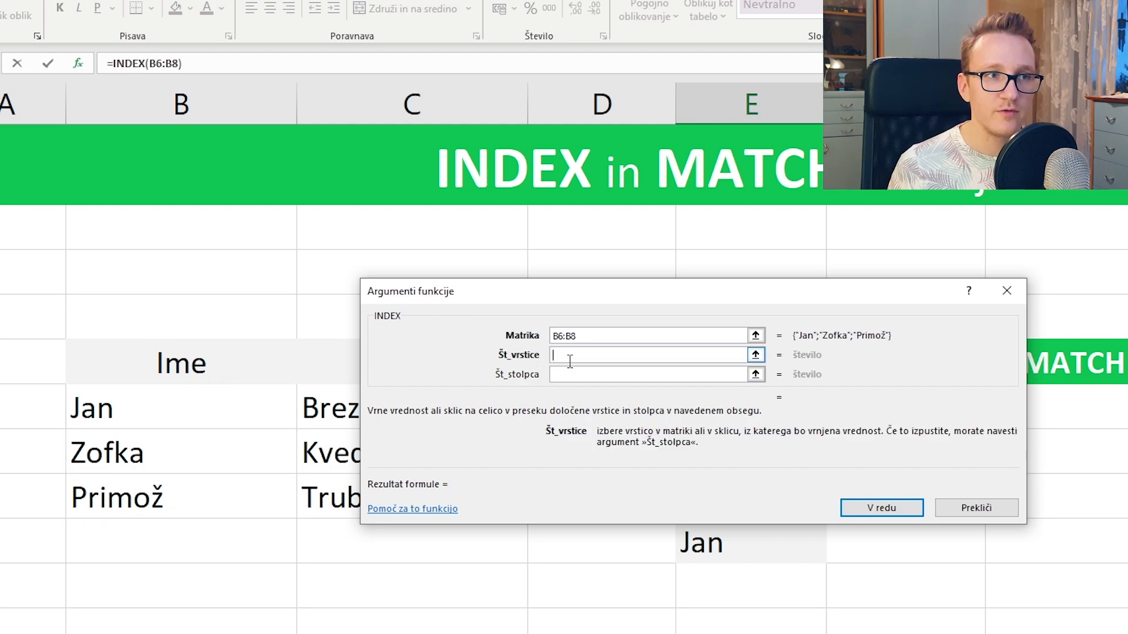
type("3")
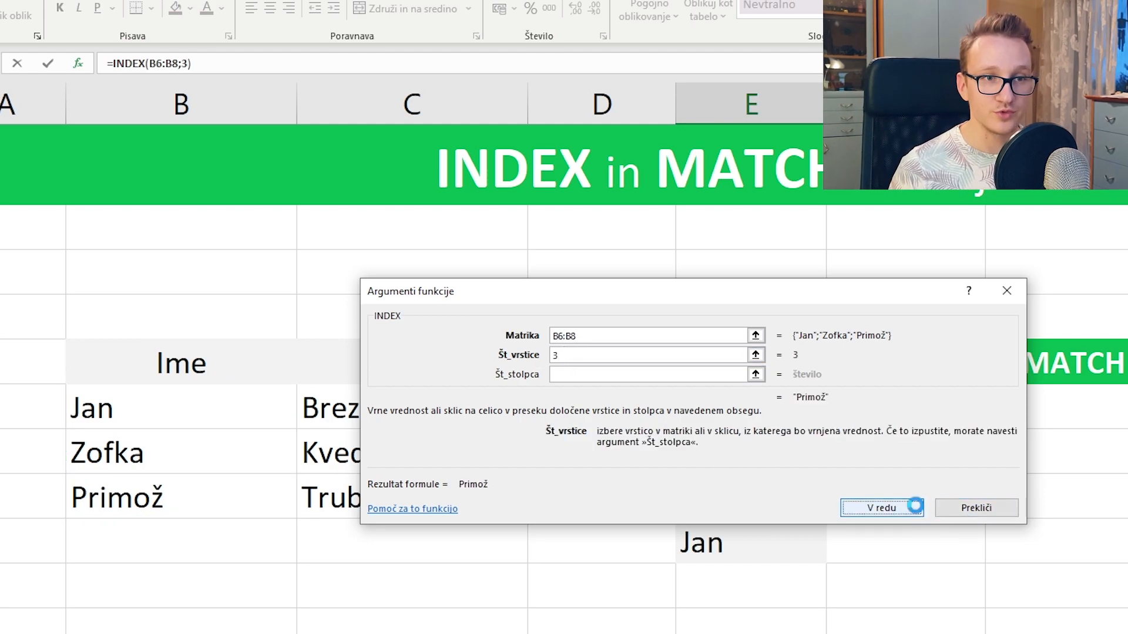
left_click(915, 506)
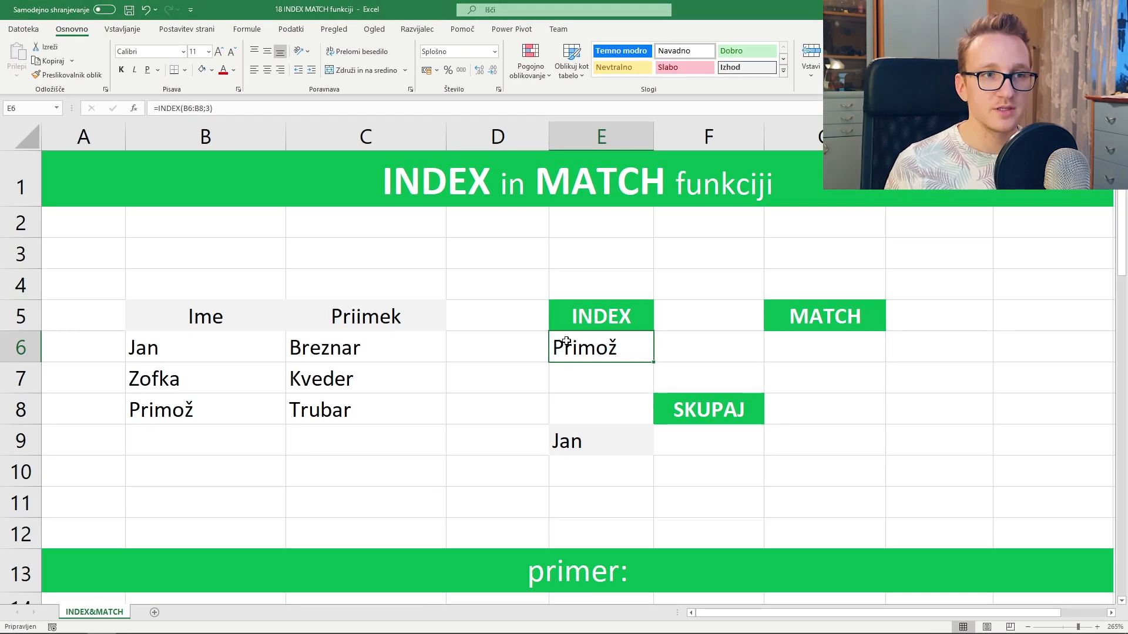
- Set column number 1 in E6's INDEX Function Arguments, keeping the result Primož
double_click(603, 347)
left_click(694, 347)
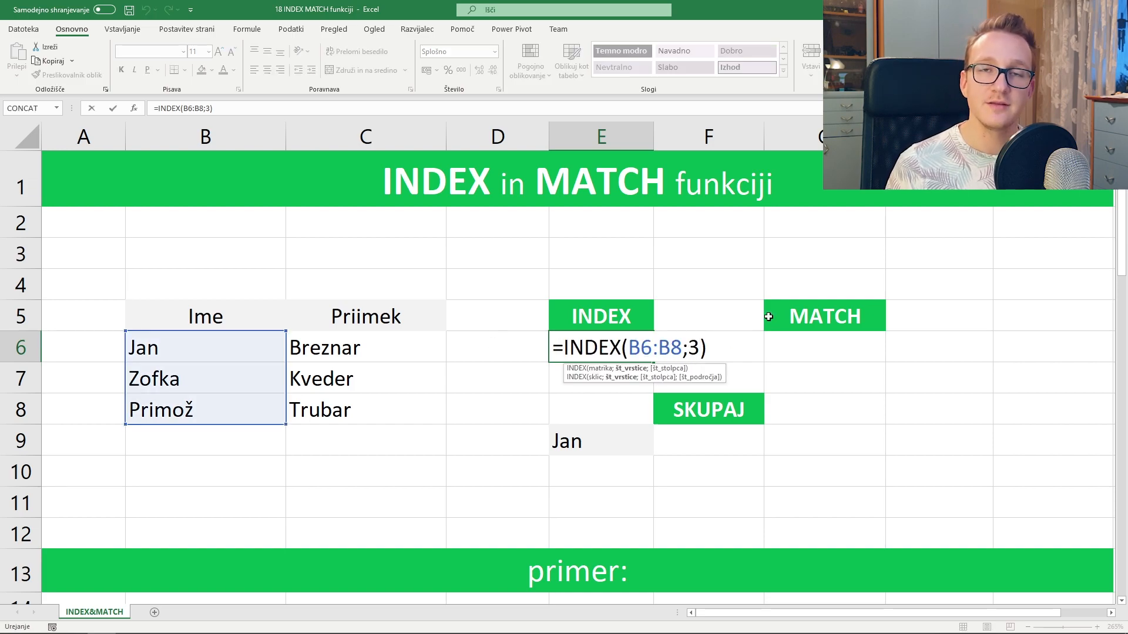
left_click(134, 108)
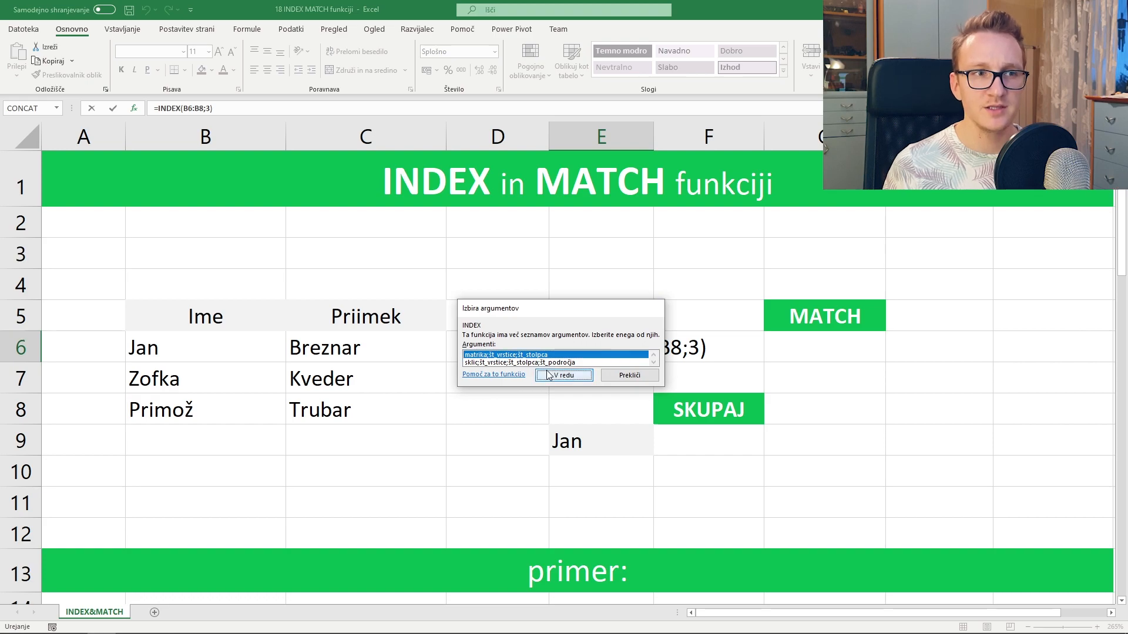
left_click(531, 325)
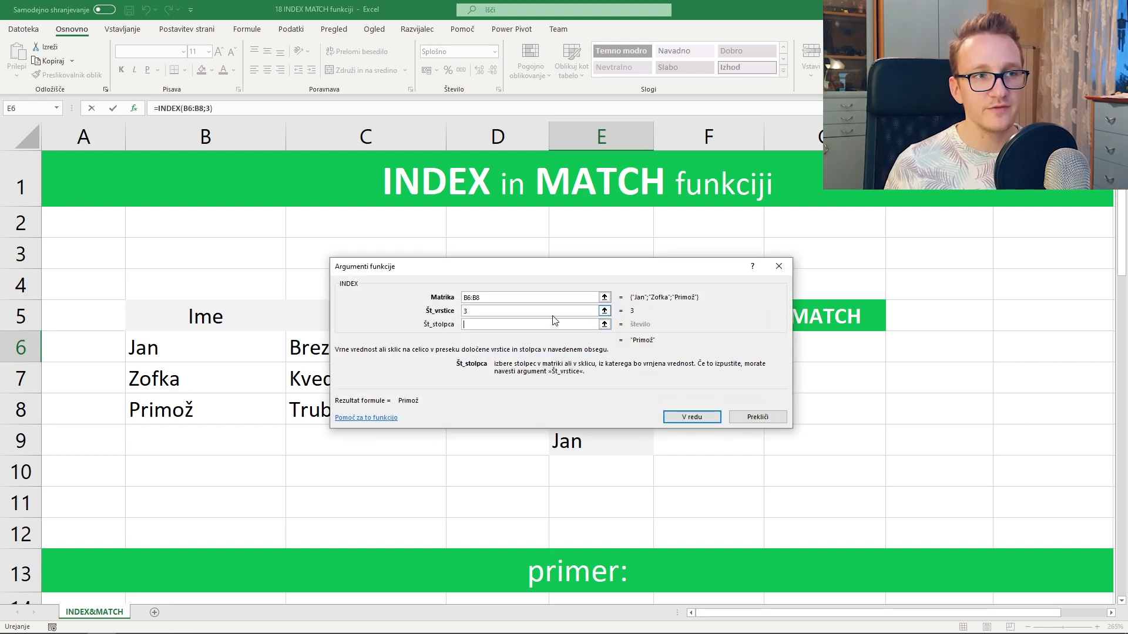
type("1")
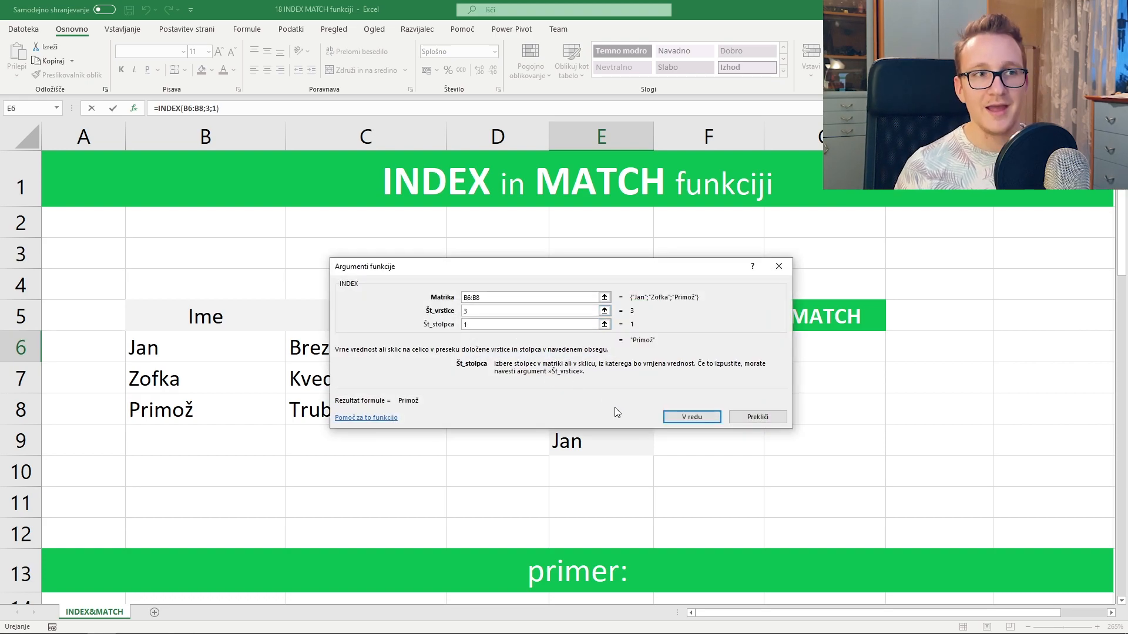
left_click(691, 418)
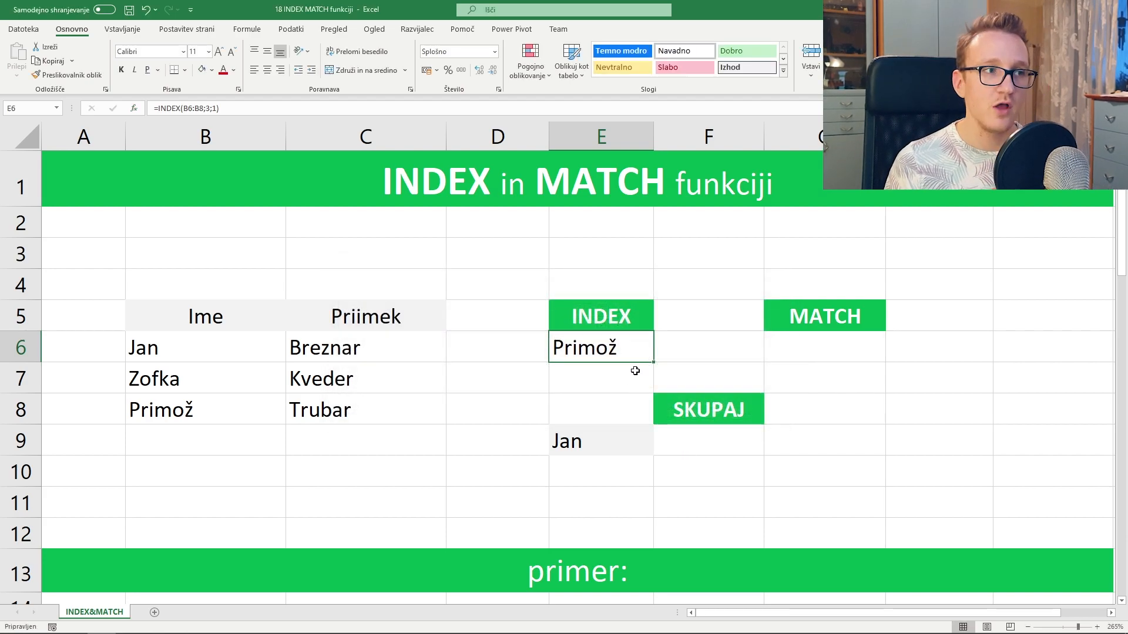
- Change the column number from 1 to 2 in the formula bar, giving =INDEX(B6:B8;3;2)
left_click(227, 106)
key("BackSpace")
type("2")
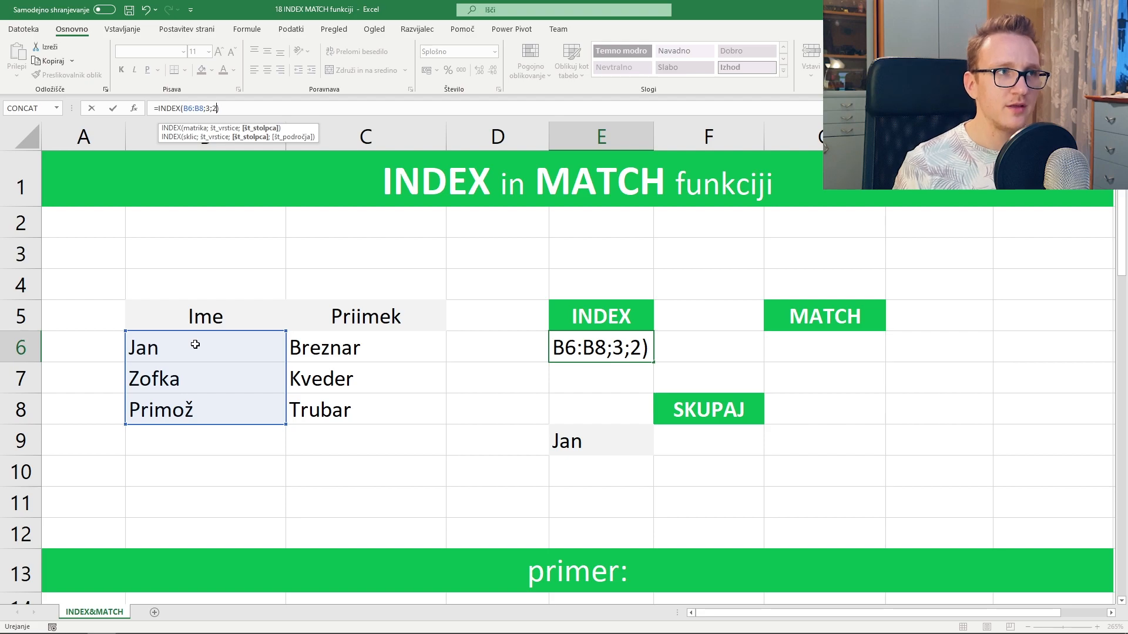
key("Return")
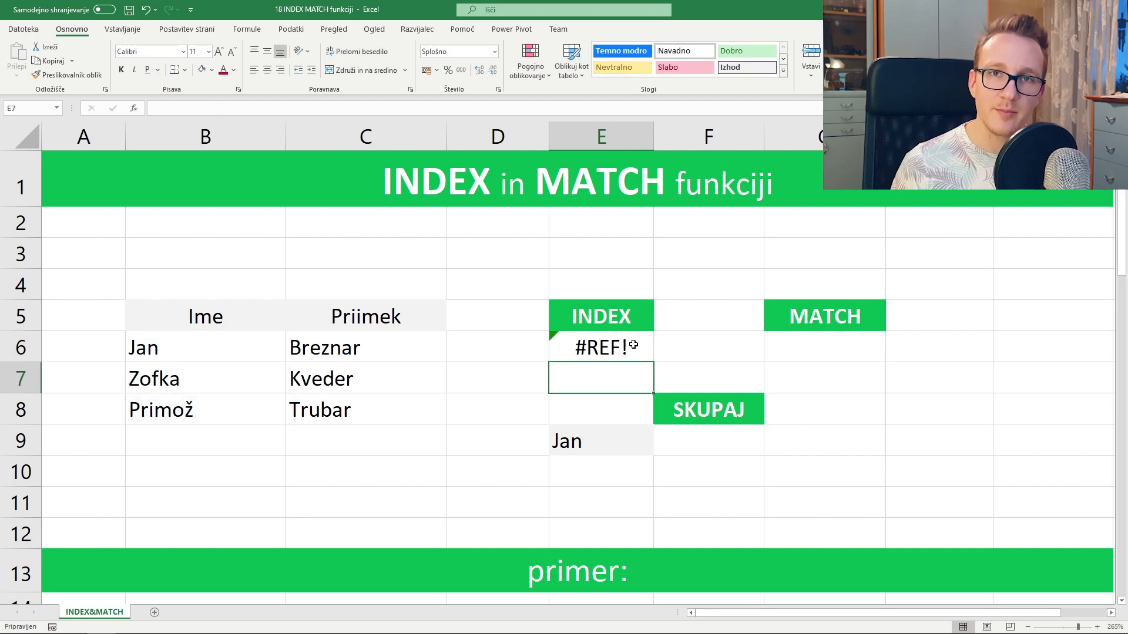
- Drag E6's INDEX range from B6:B8 to B6:C8 so it returns Trubar
left_click(629, 352)
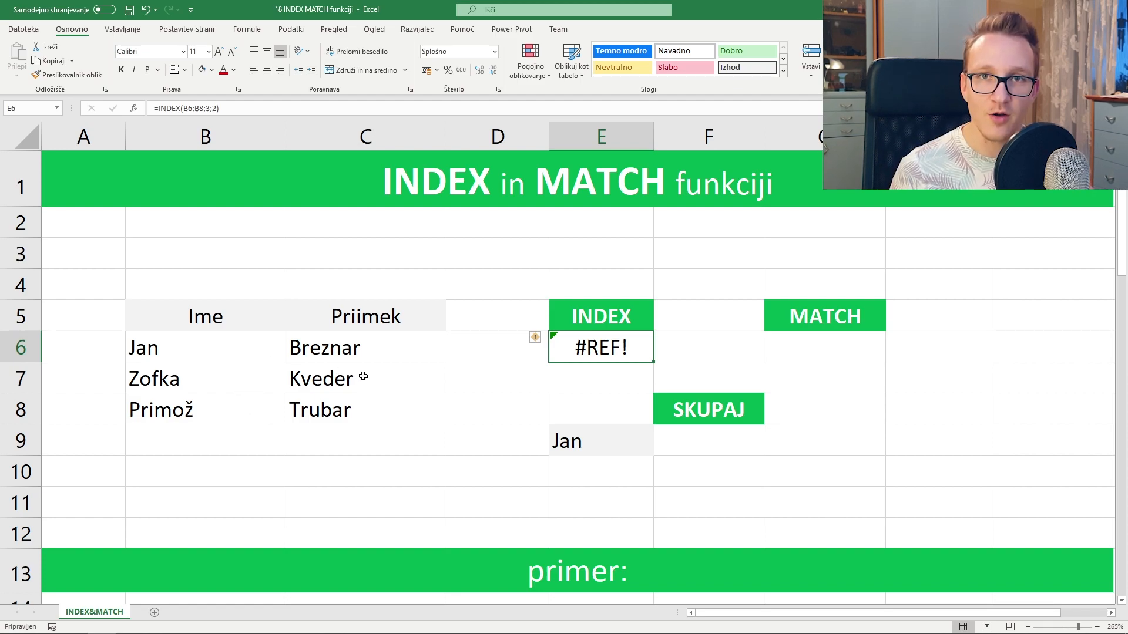
double_click(616, 347)
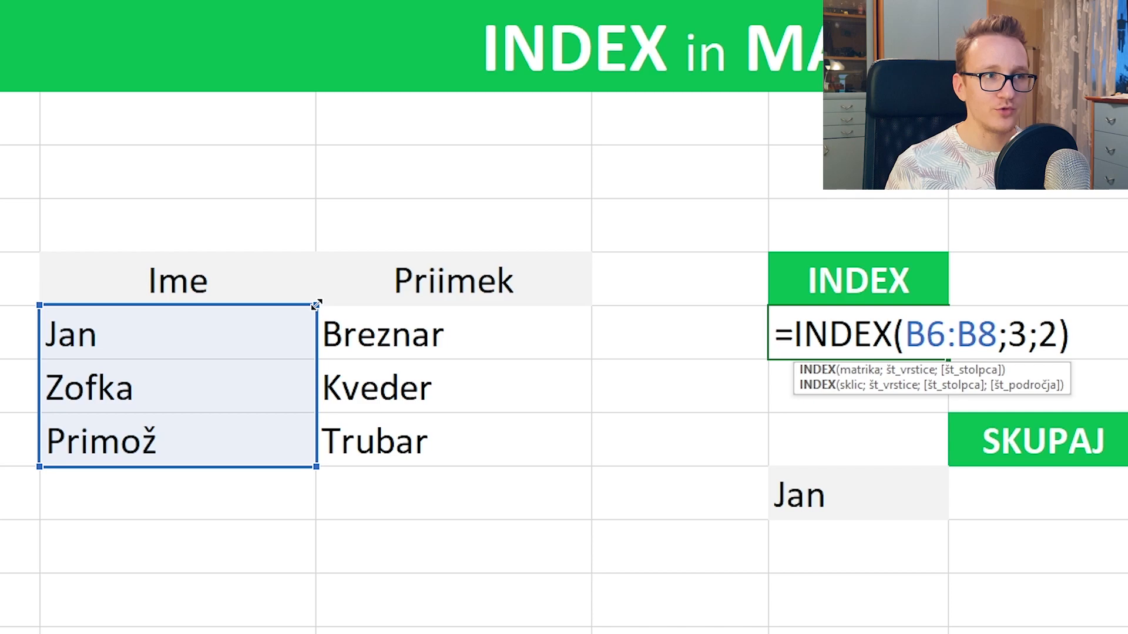
left_click_drag(316, 304, 515, 307)
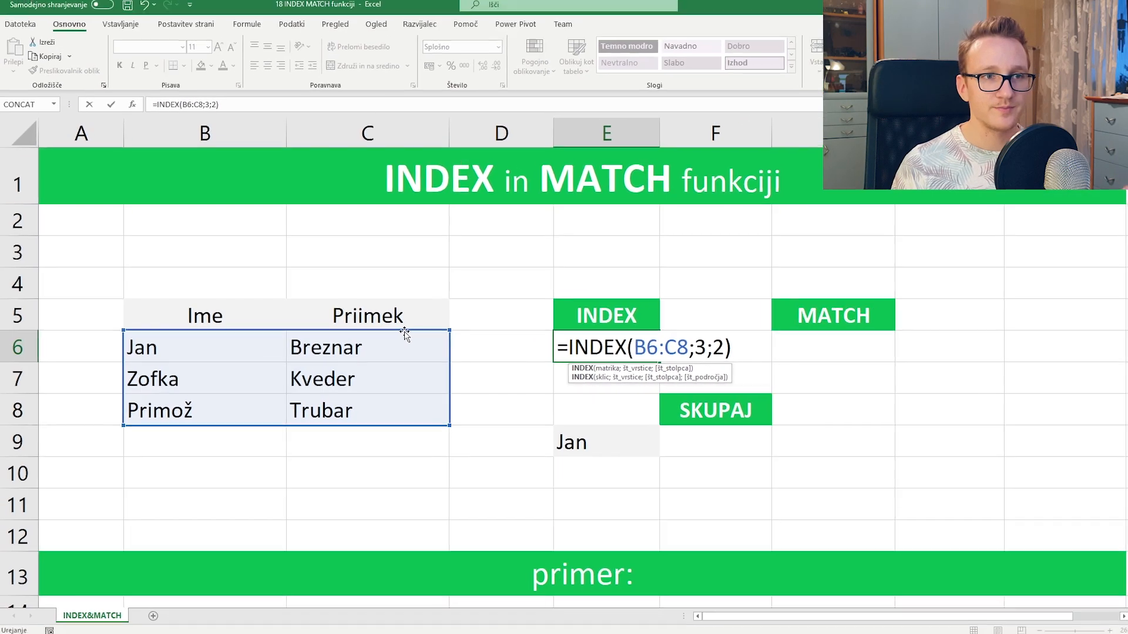
key("Return")
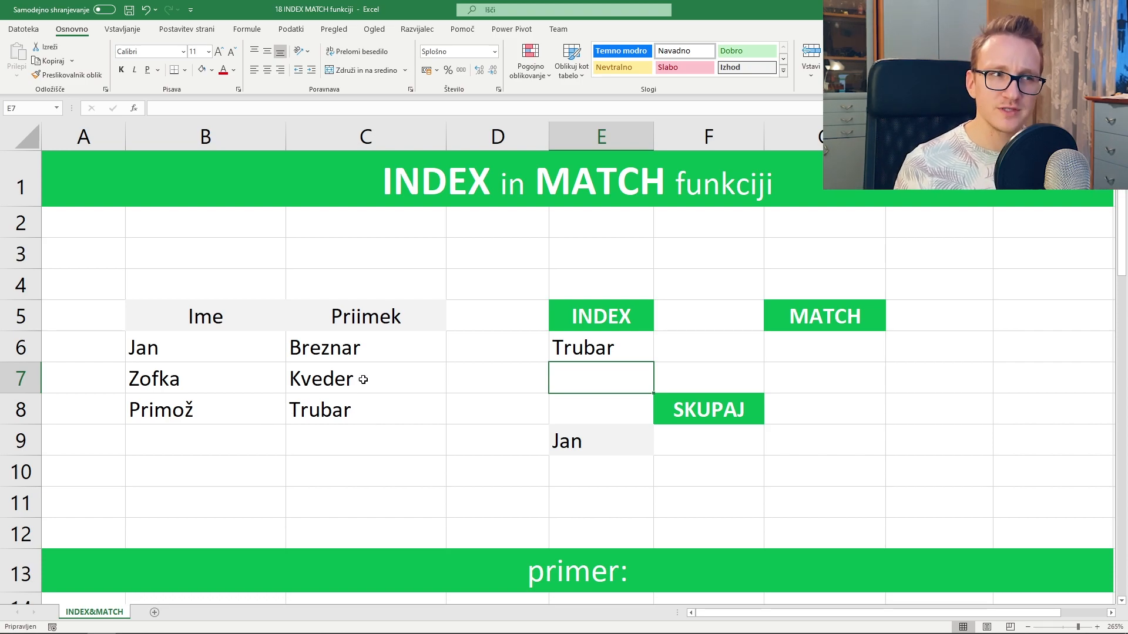
double_click(602, 347)
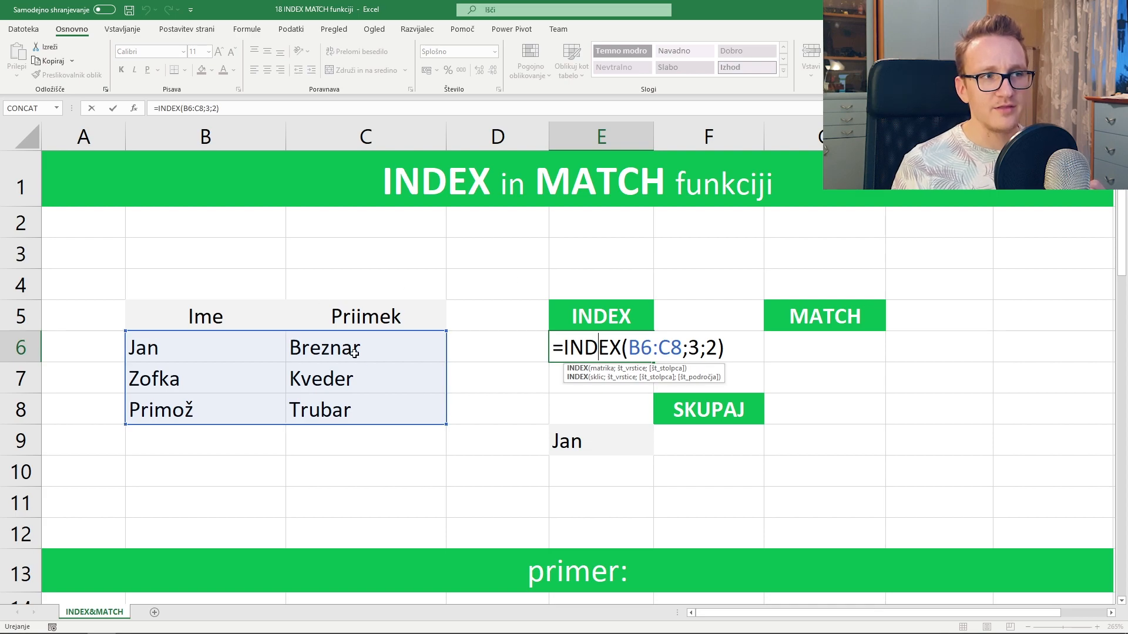
- Delete the column argument 2 and shrink the range back to B6:B8, giving =INDEX(B6:B8;3)
double_click(713, 348)
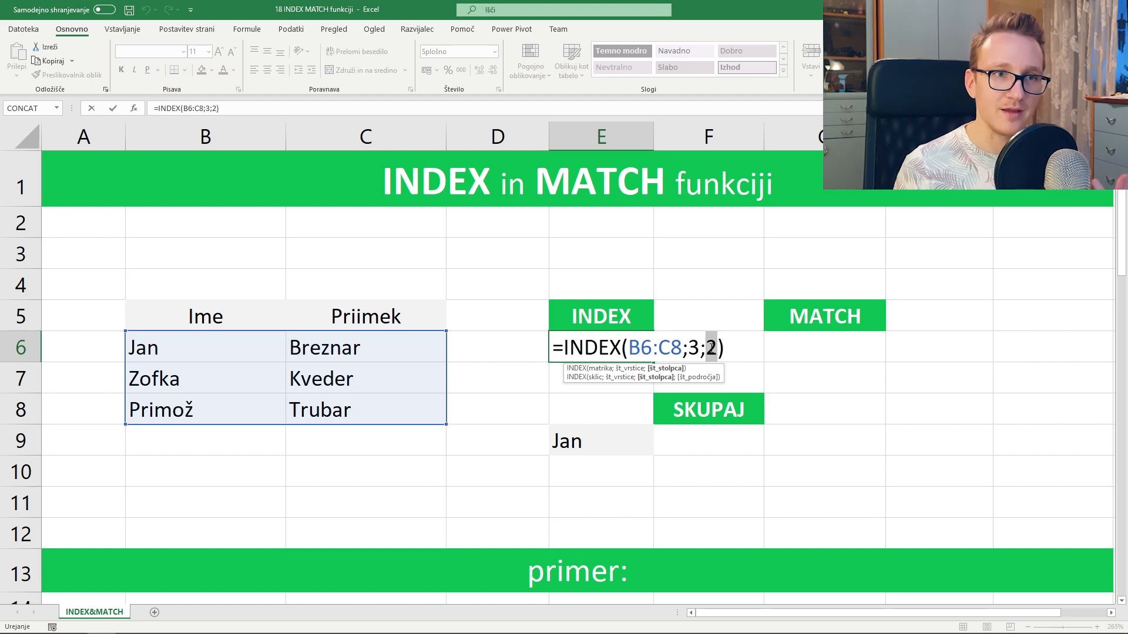
key("BackSpace")
key("BackSpace")
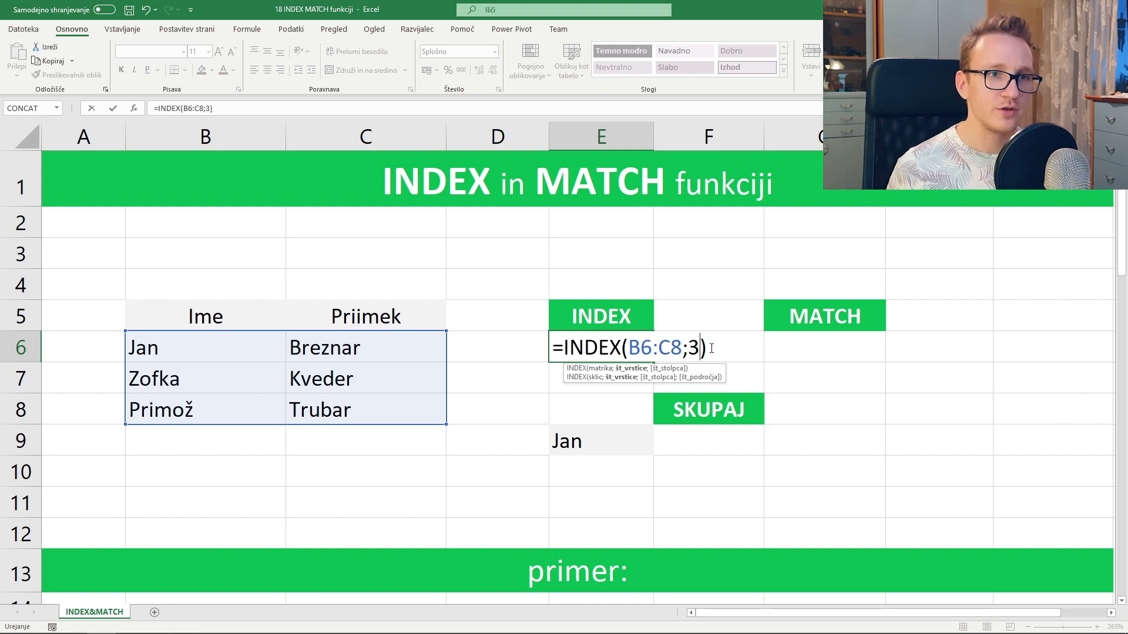
key("Return")
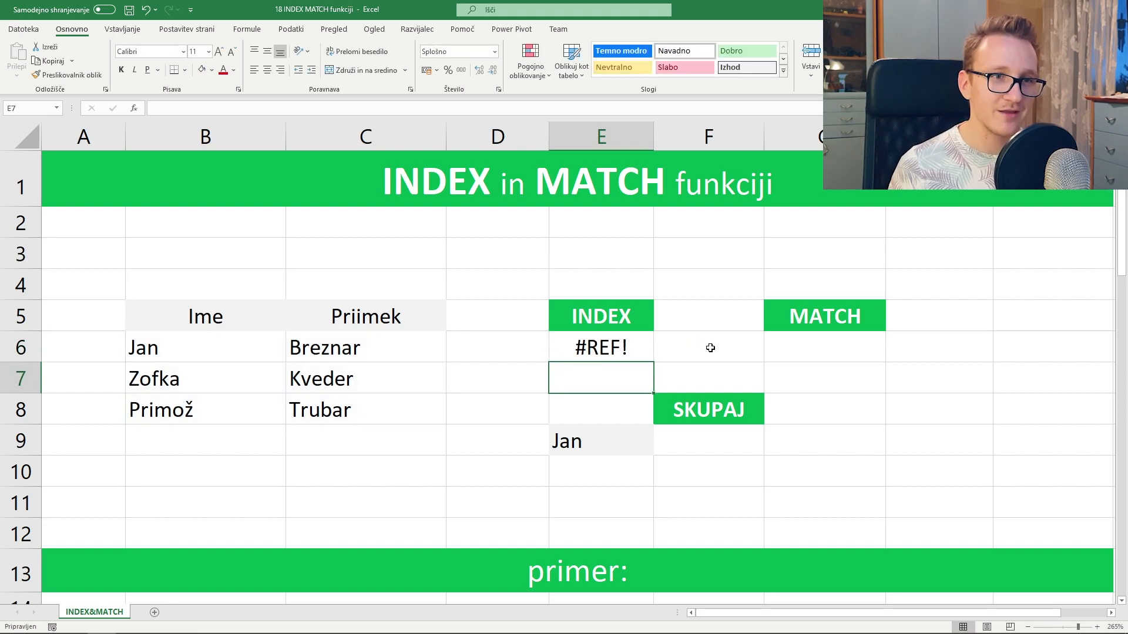
double_click(613, 339)
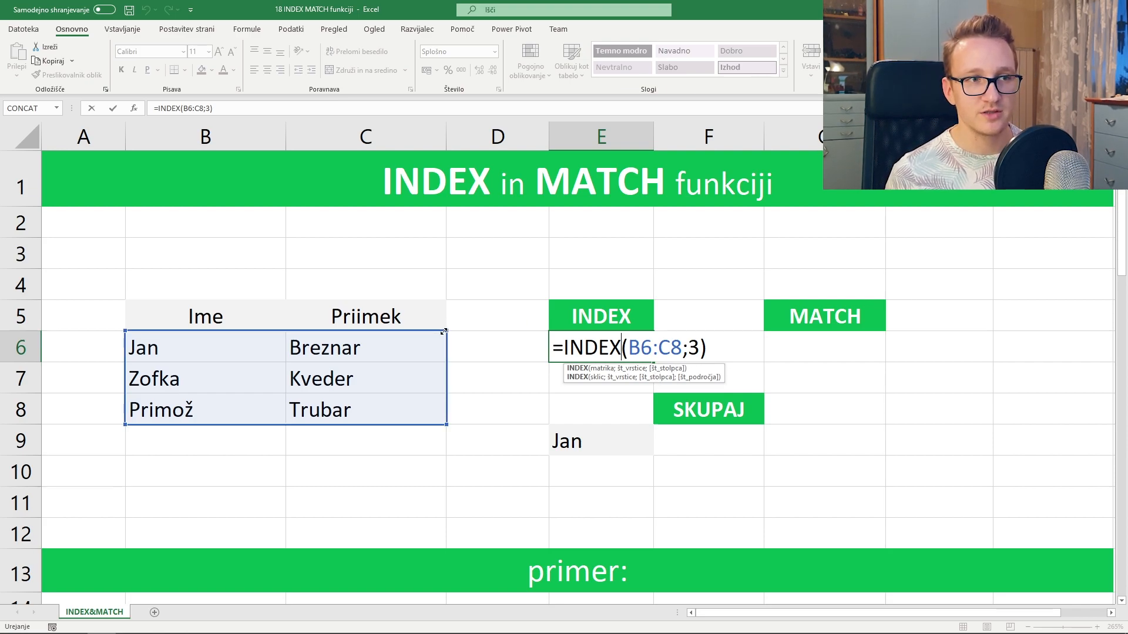
left_click_drag(391, 333, 275, 334)
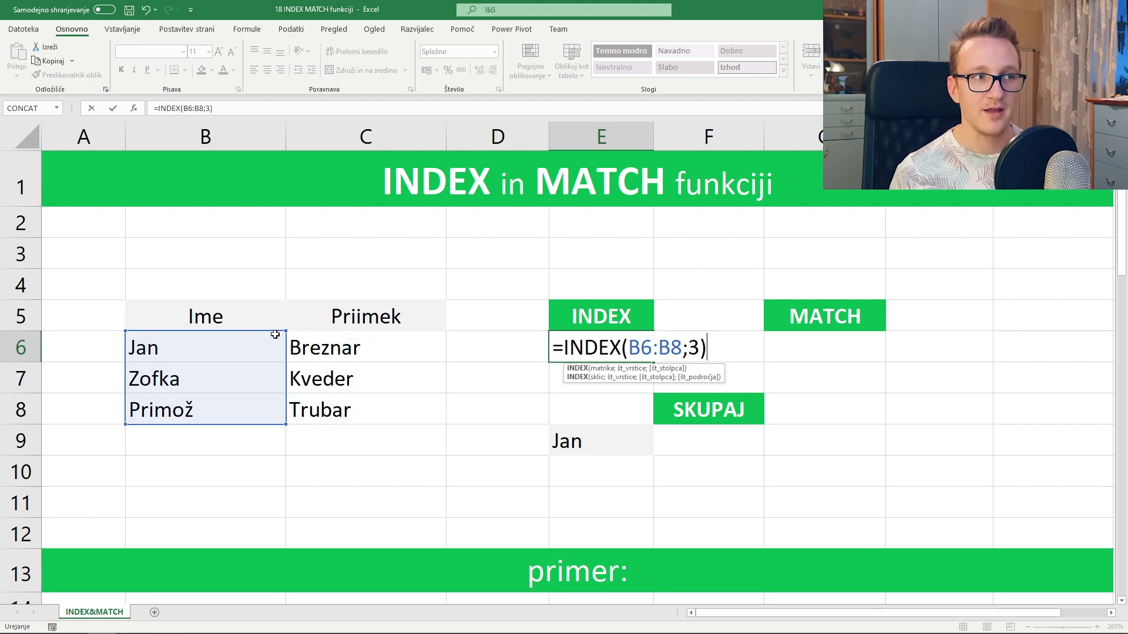
key("Return")
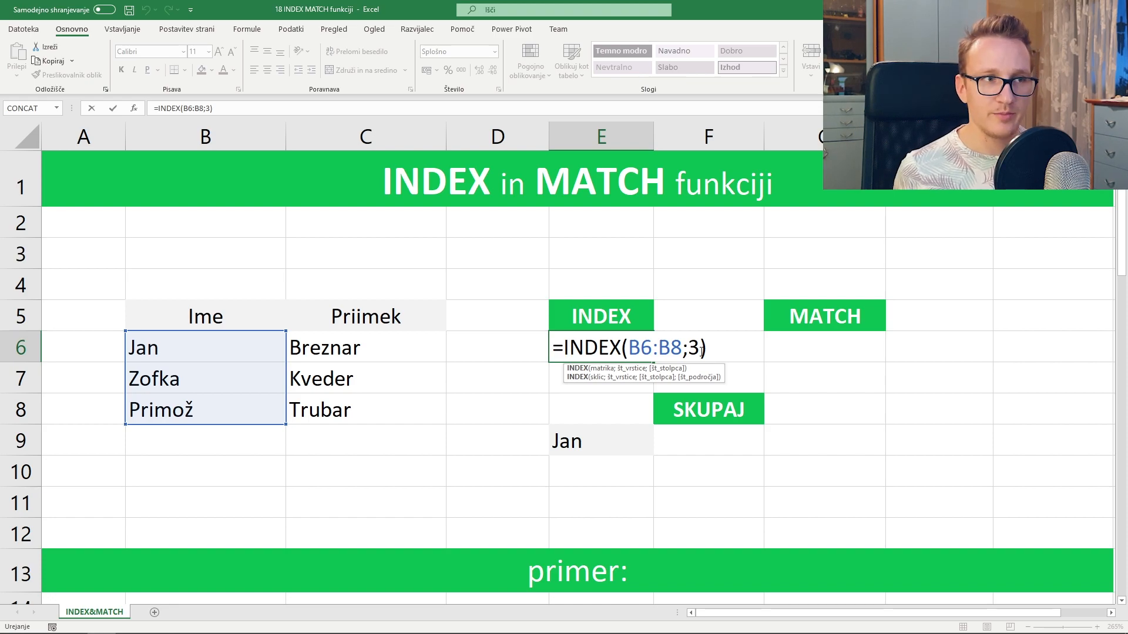
key("Return")
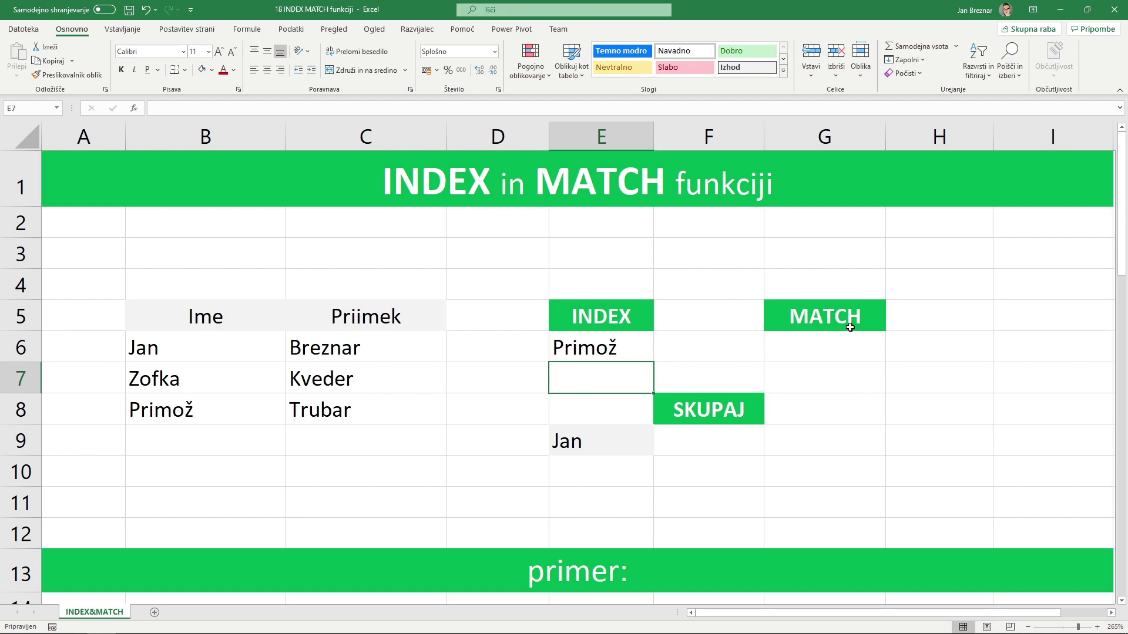
left_click(842, 344)
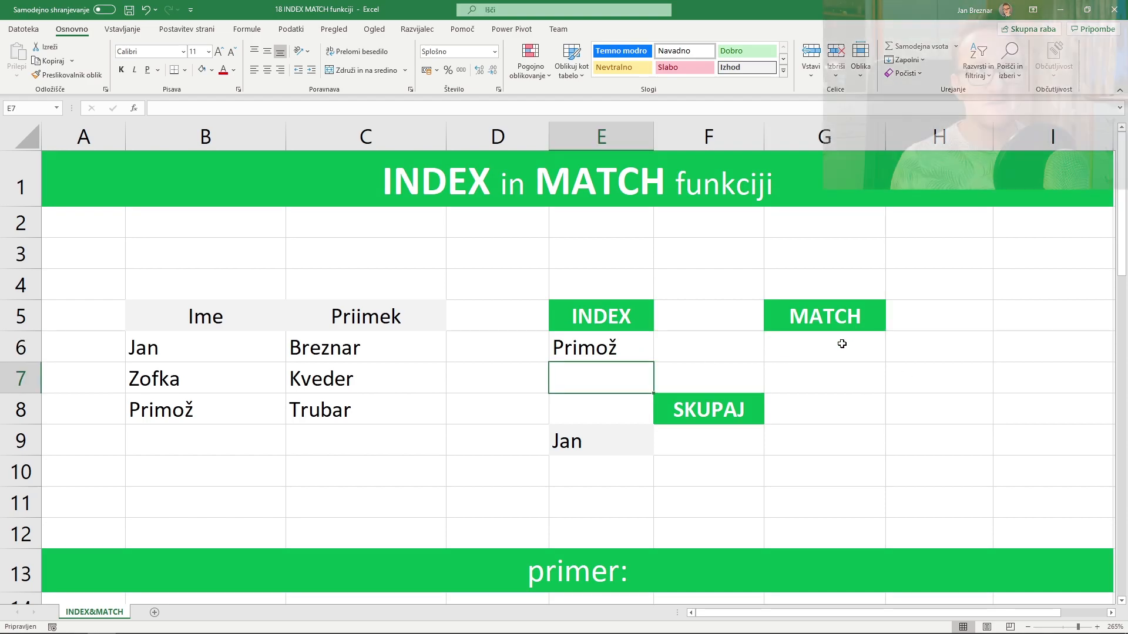
- Enter =MATCH("Primož";B6:B8;0) in G6 through Function Arguments, returning position 3
left_click(841, 344)
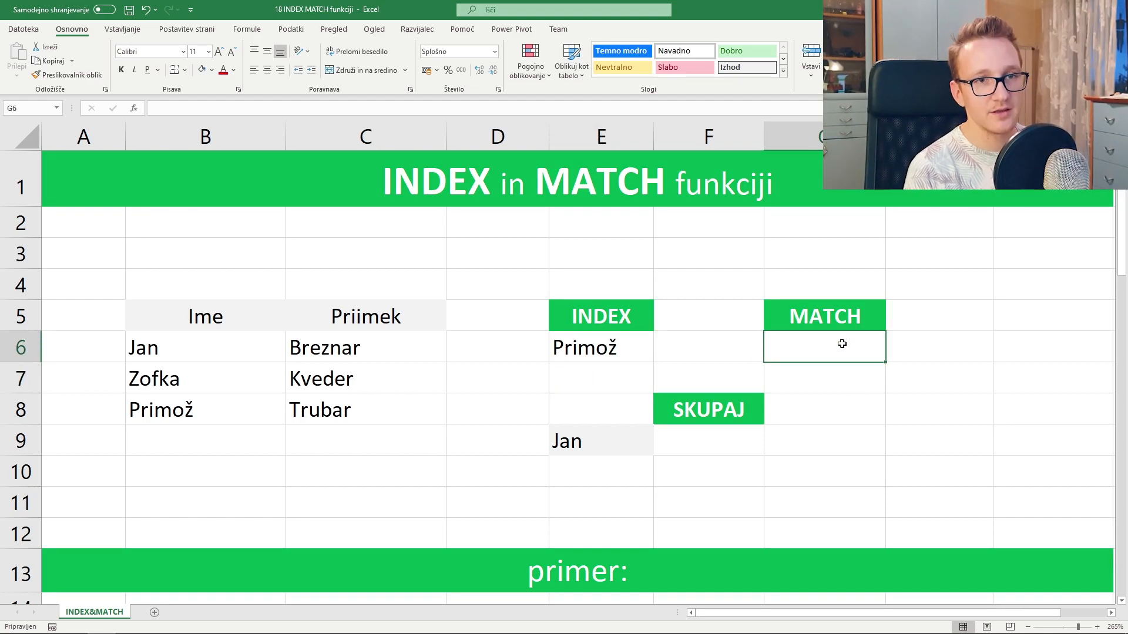
type("=match(")
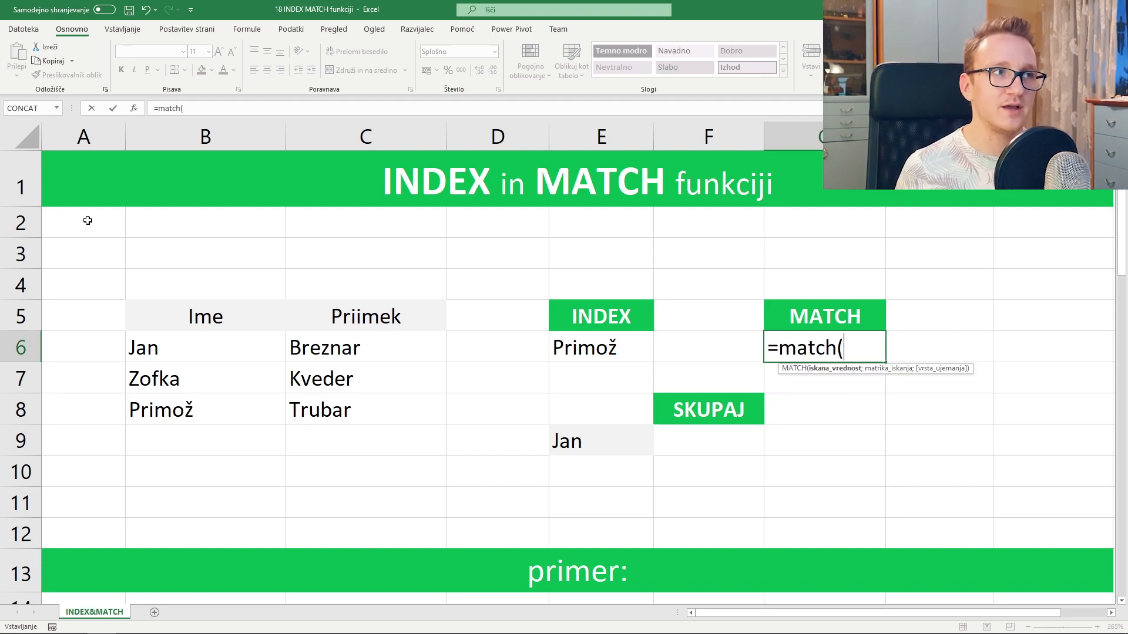
left_click(135, 109)
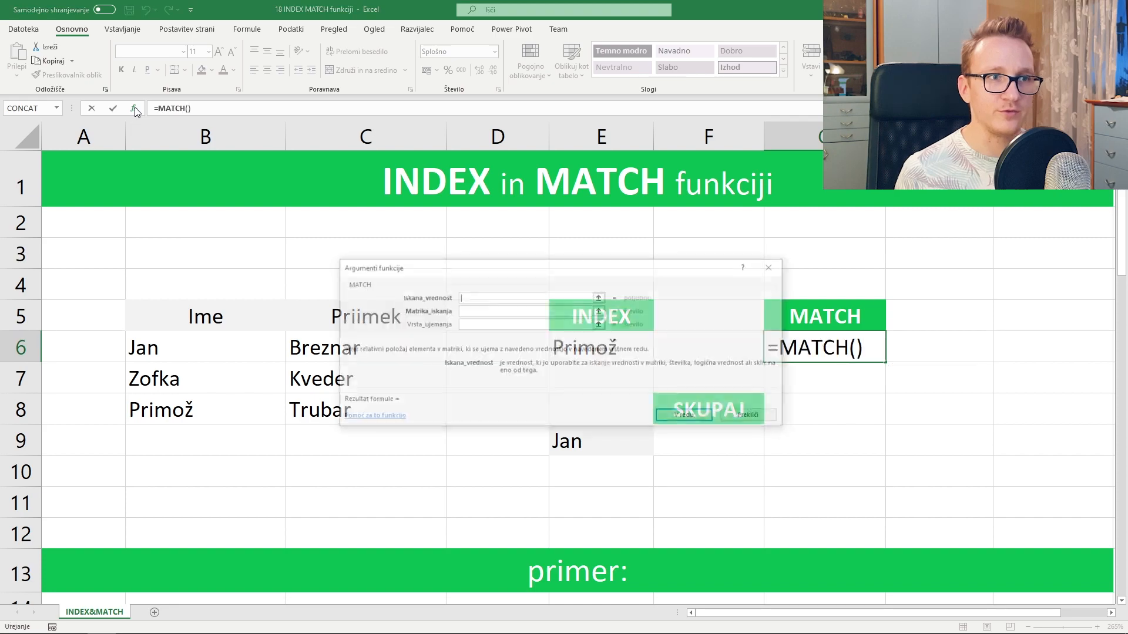
left_click_drag(467, 270, 419, 123)
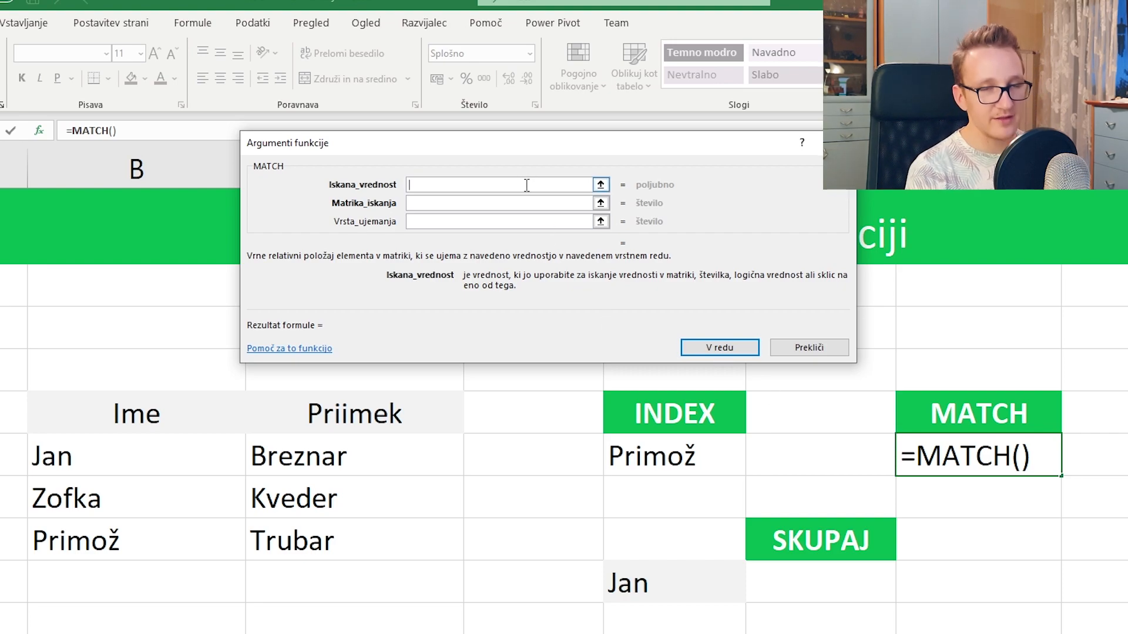
type("Primož")
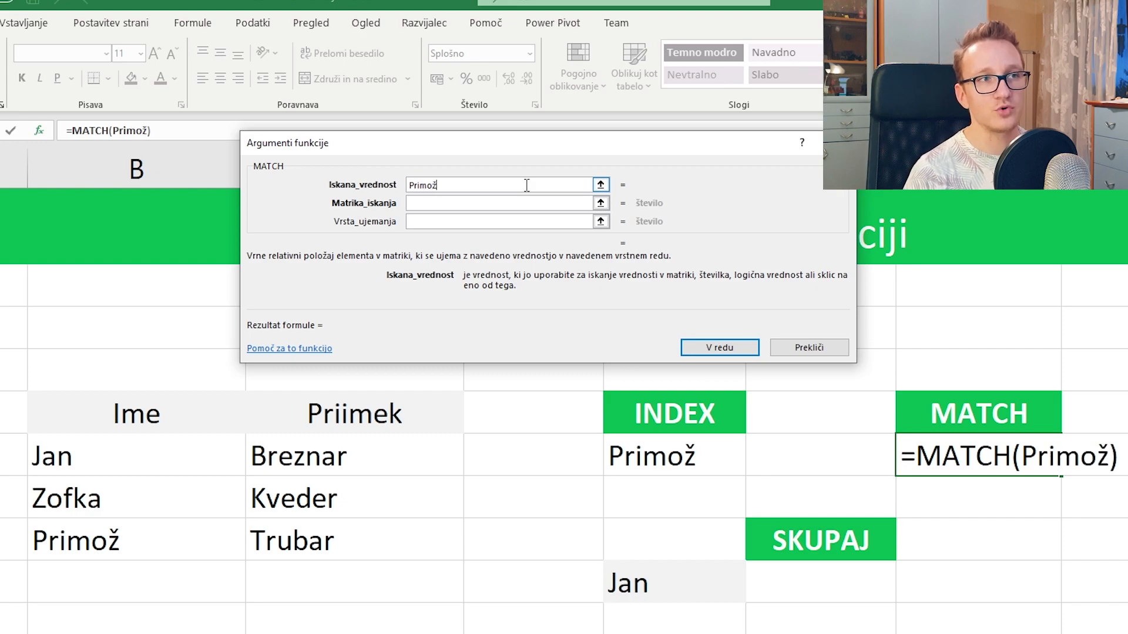
left_click(531, 201)
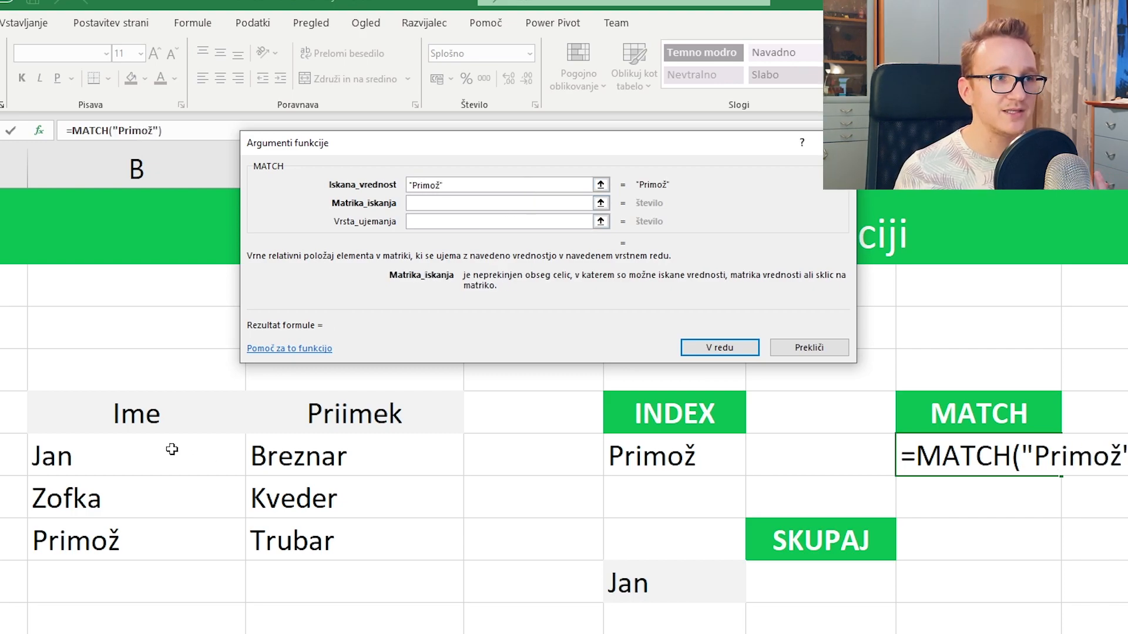
left_click_drag(171, 448, 164, 543)
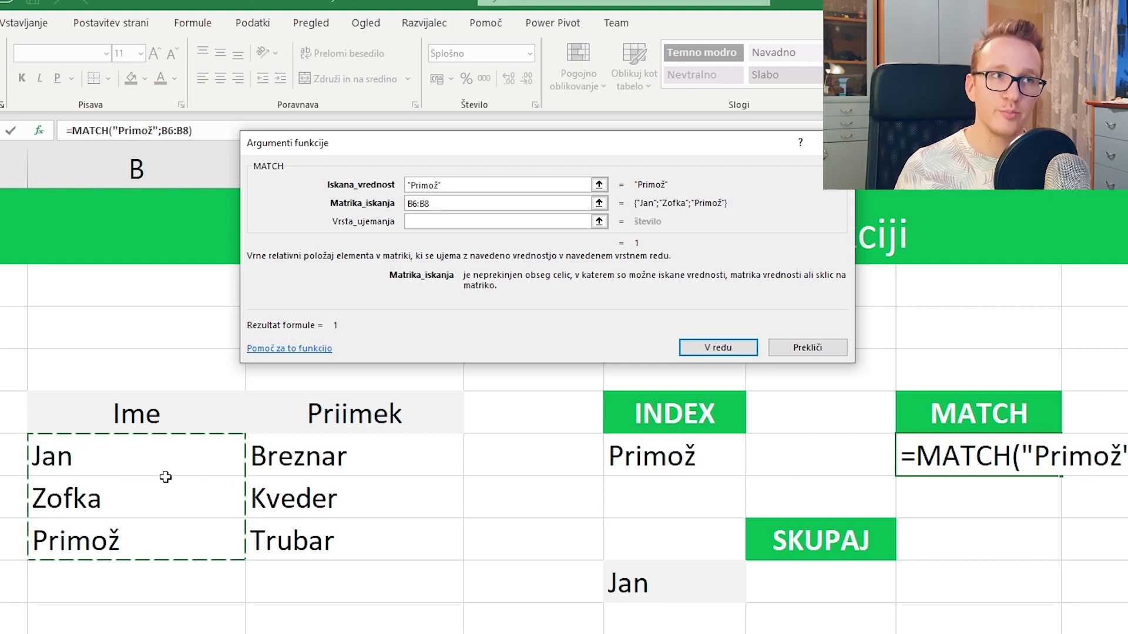
left_click(466, 221)
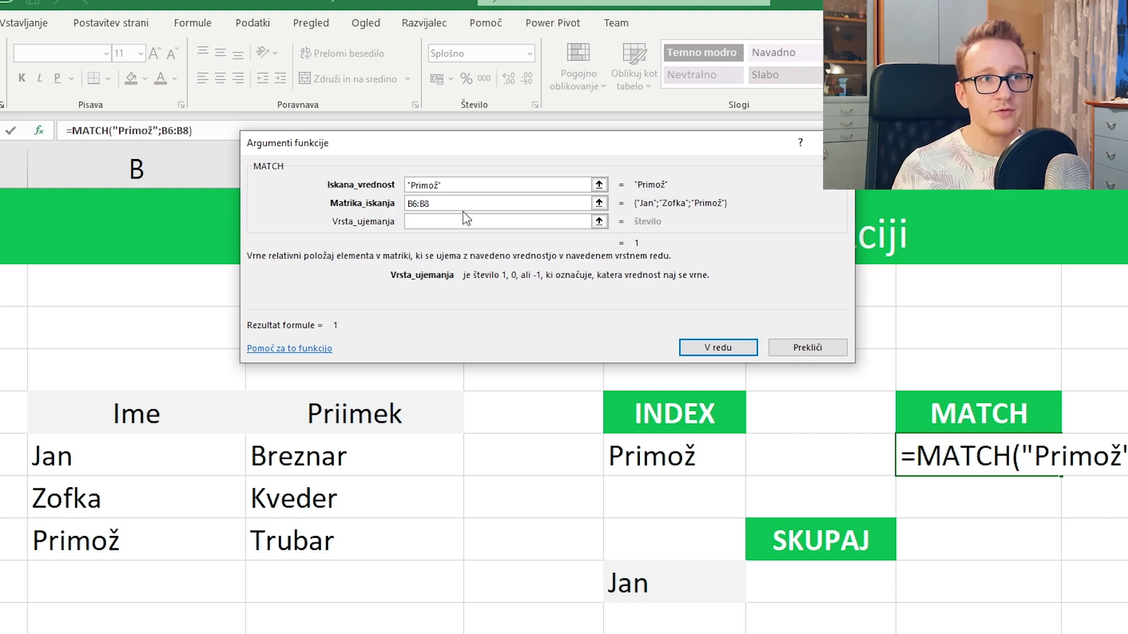
type("0")
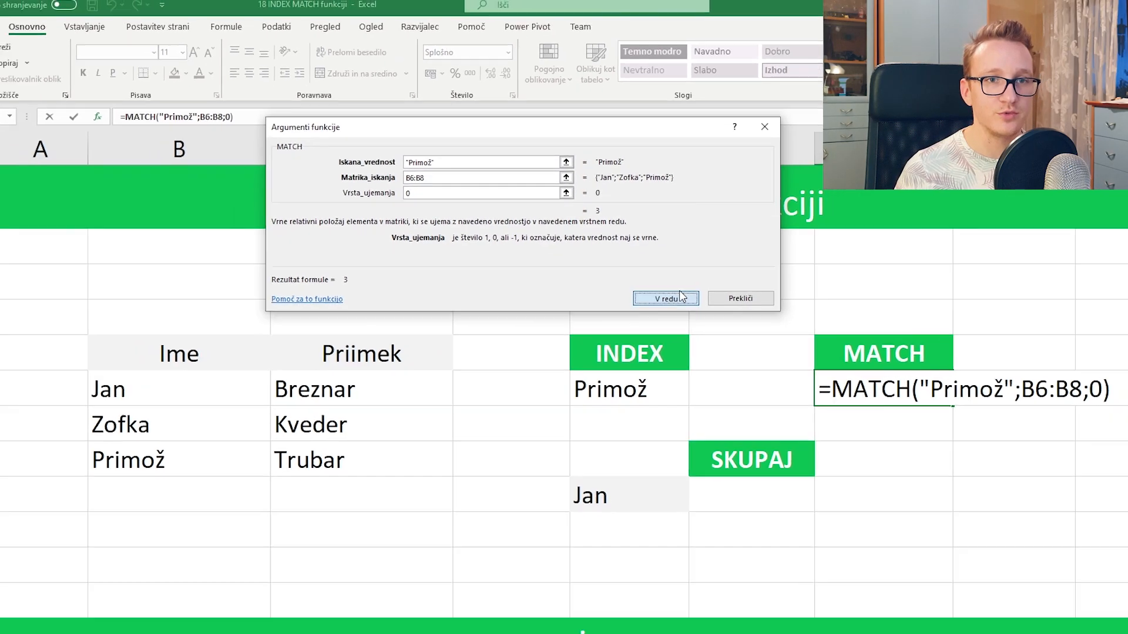
left_click(717, 347)
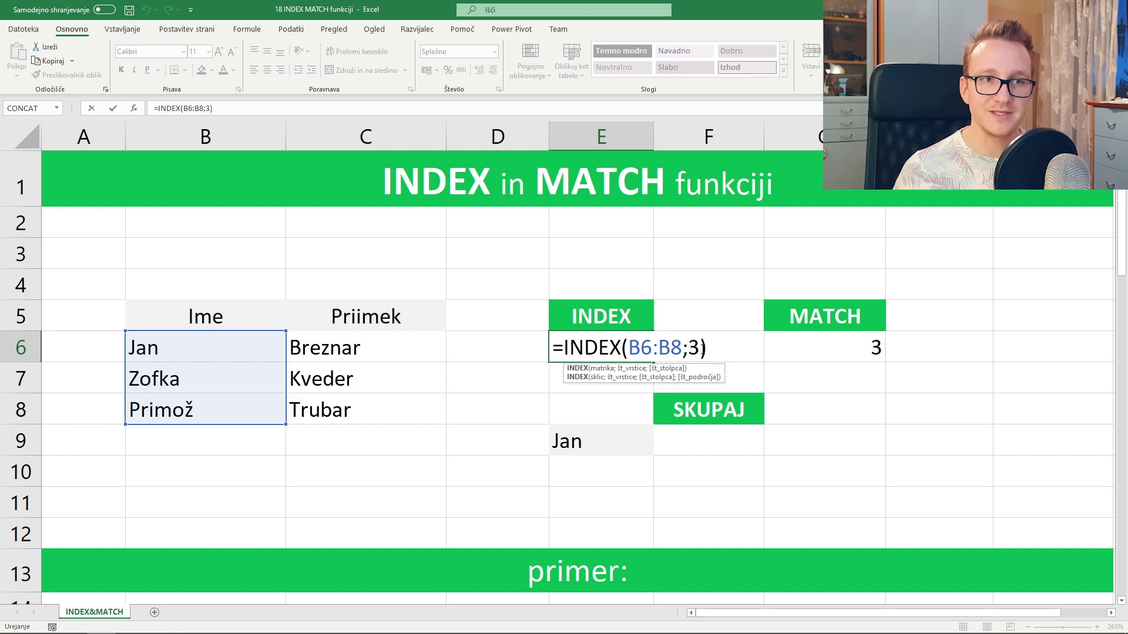
- Enter =INDEX(B6:B8;MATCH(E9;B6:B8;0)) in F9, returning Jan
key("Return")
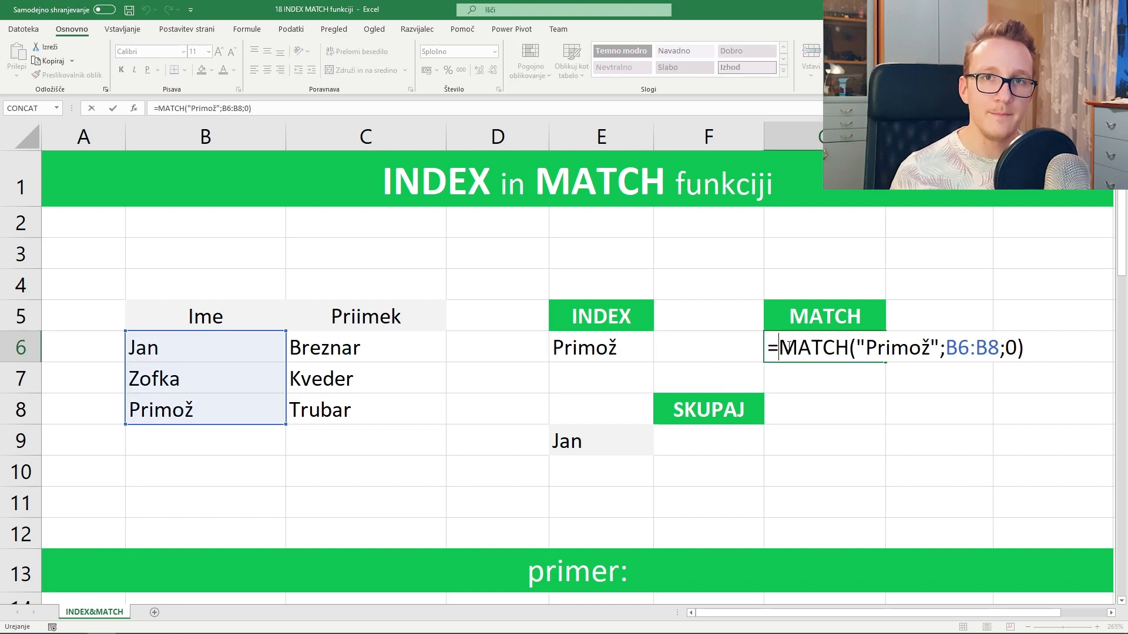
left_click(706, 448)
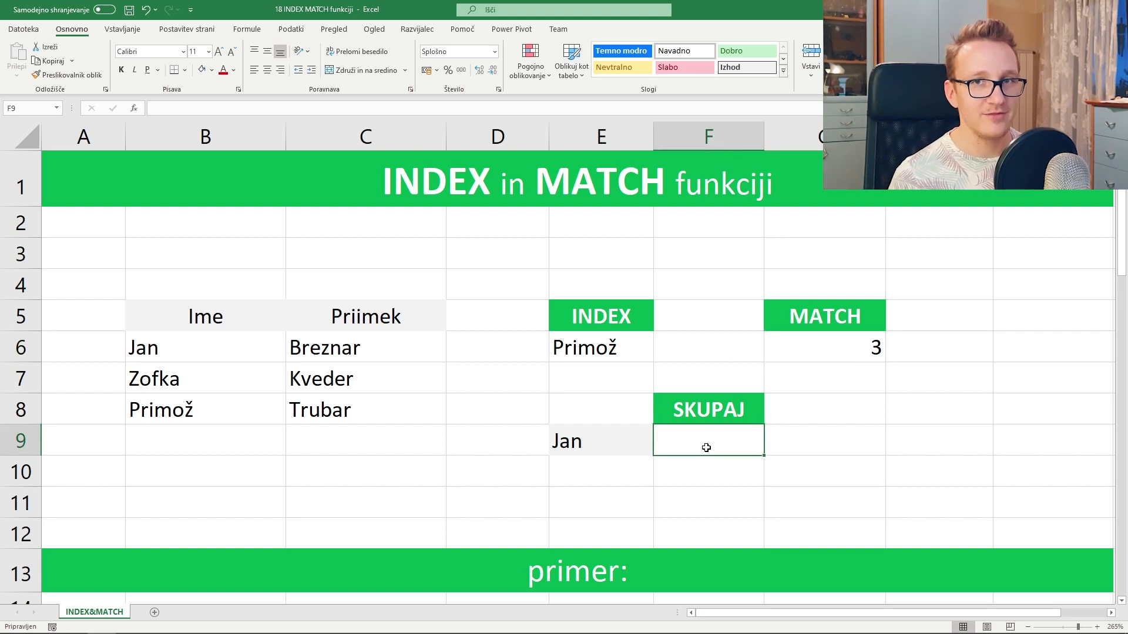
type("=")
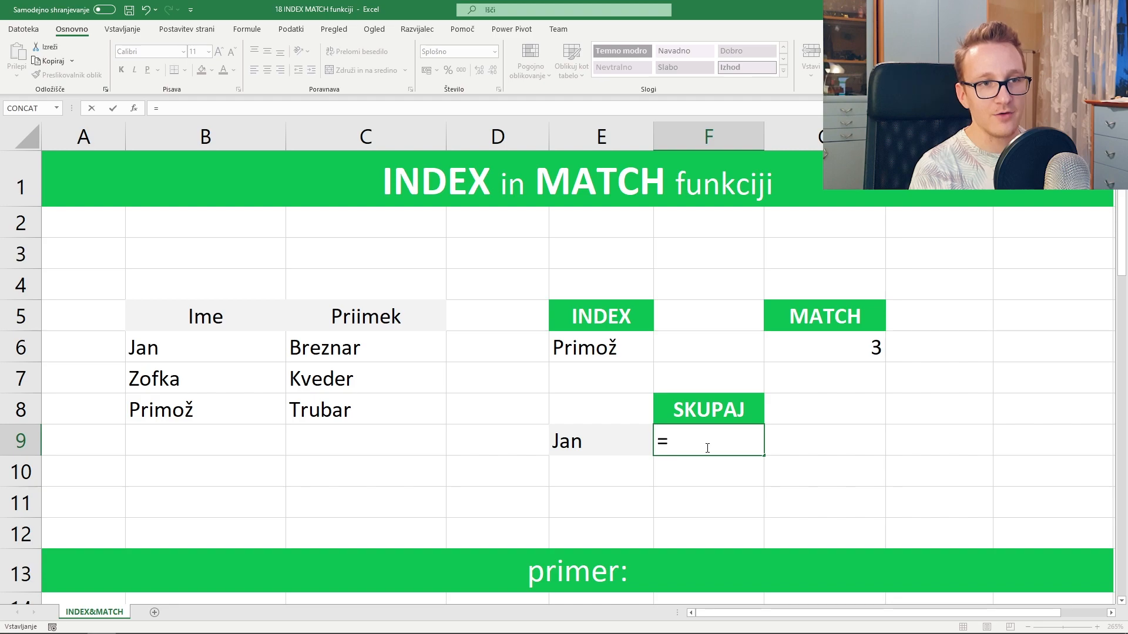
type("index(")
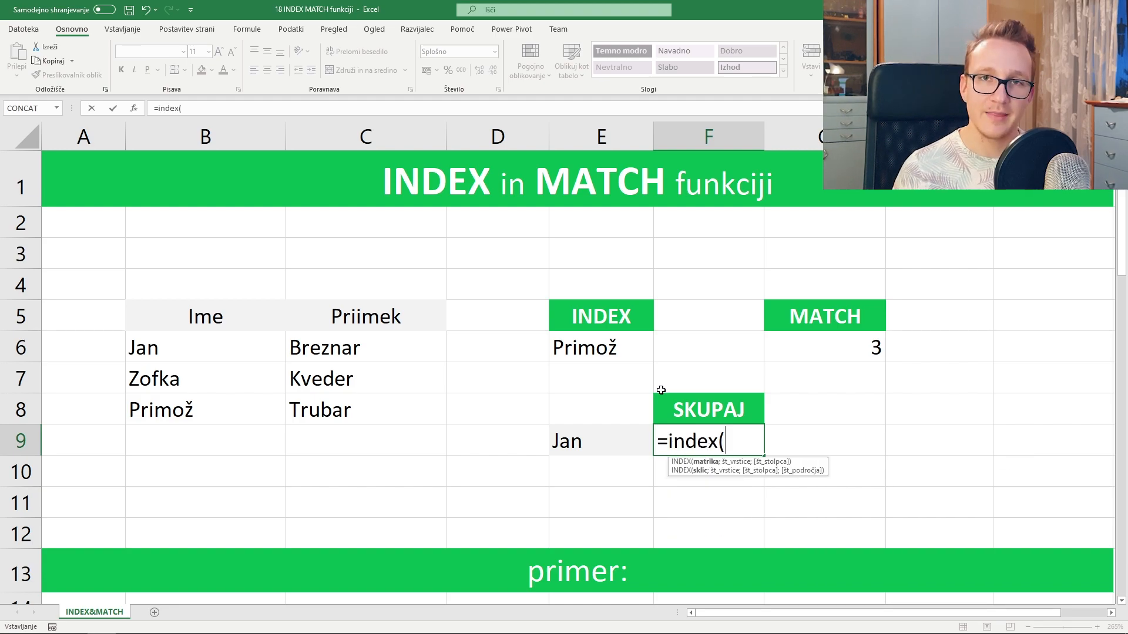
left_click_drag(226, 352, 238, 403)
type(";")
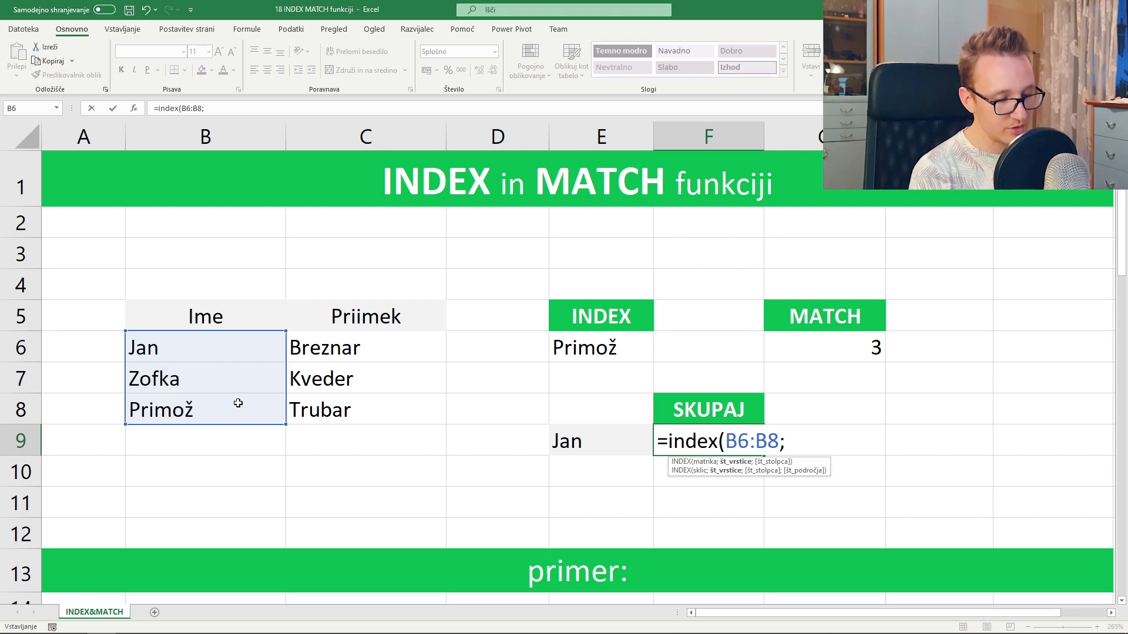
type("match")
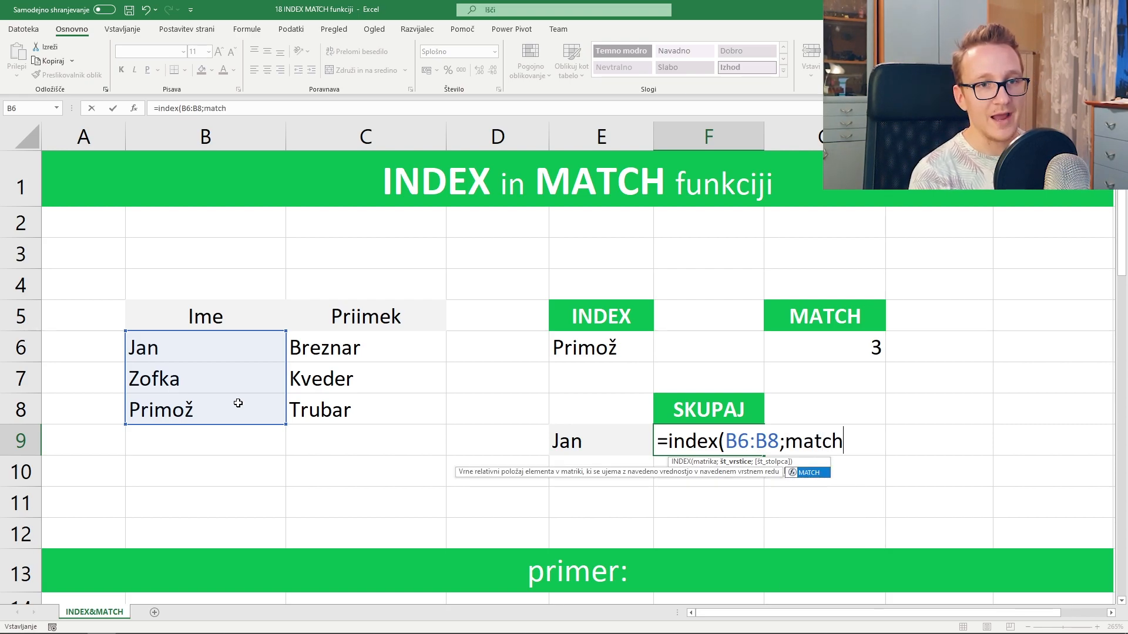
type("(")
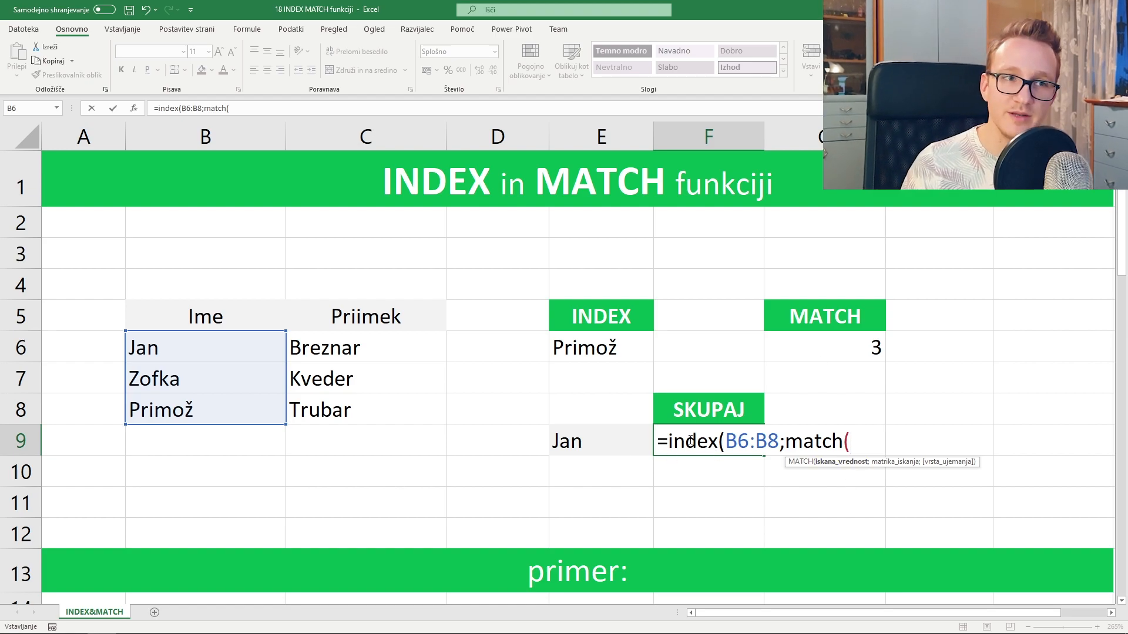
left_click(598, 446)
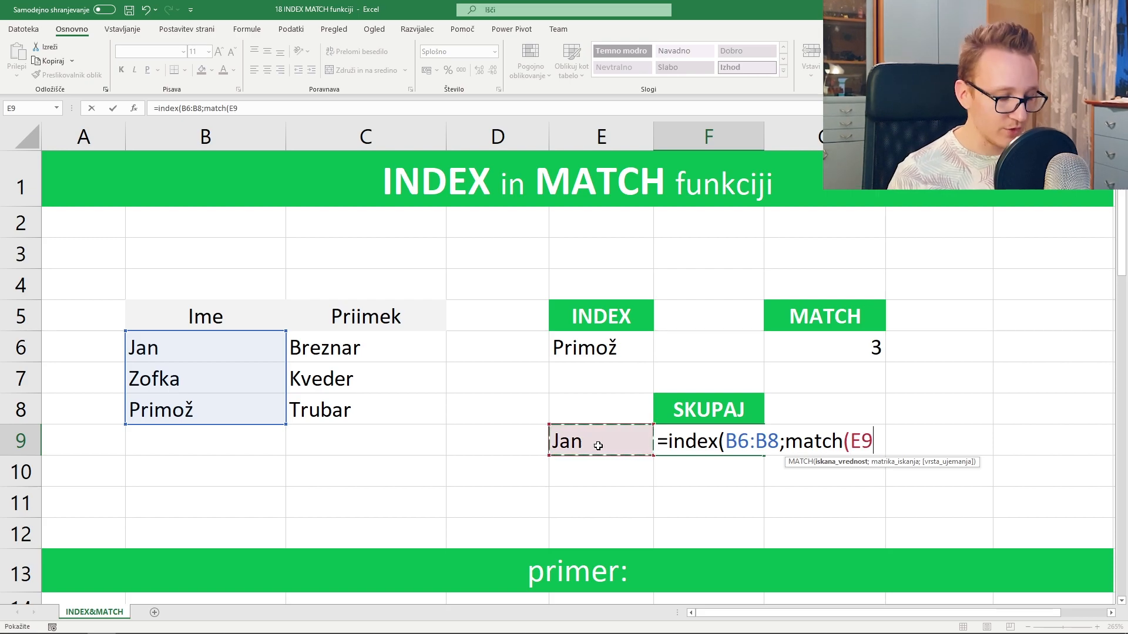
type(";")
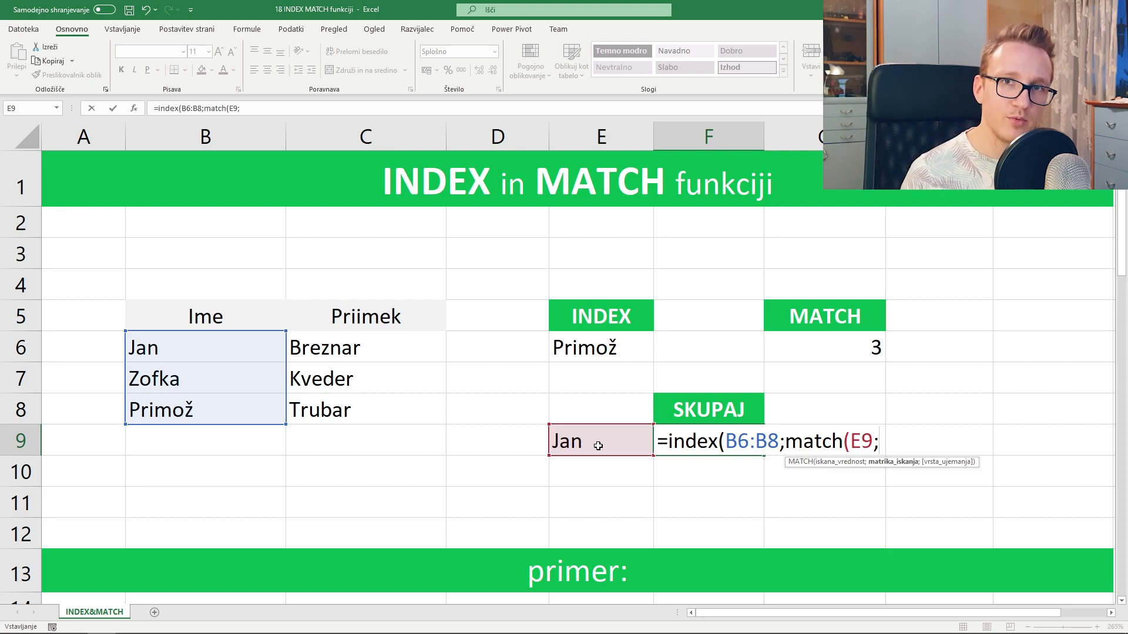
left_click_drag(234, 348, 231, 403)
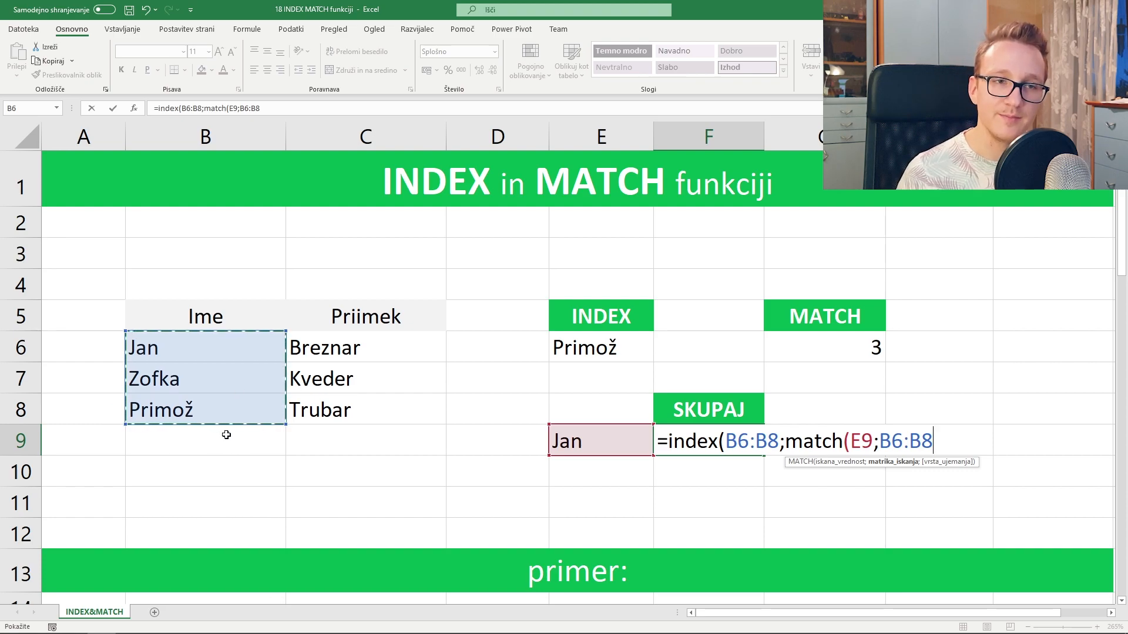
type(";")
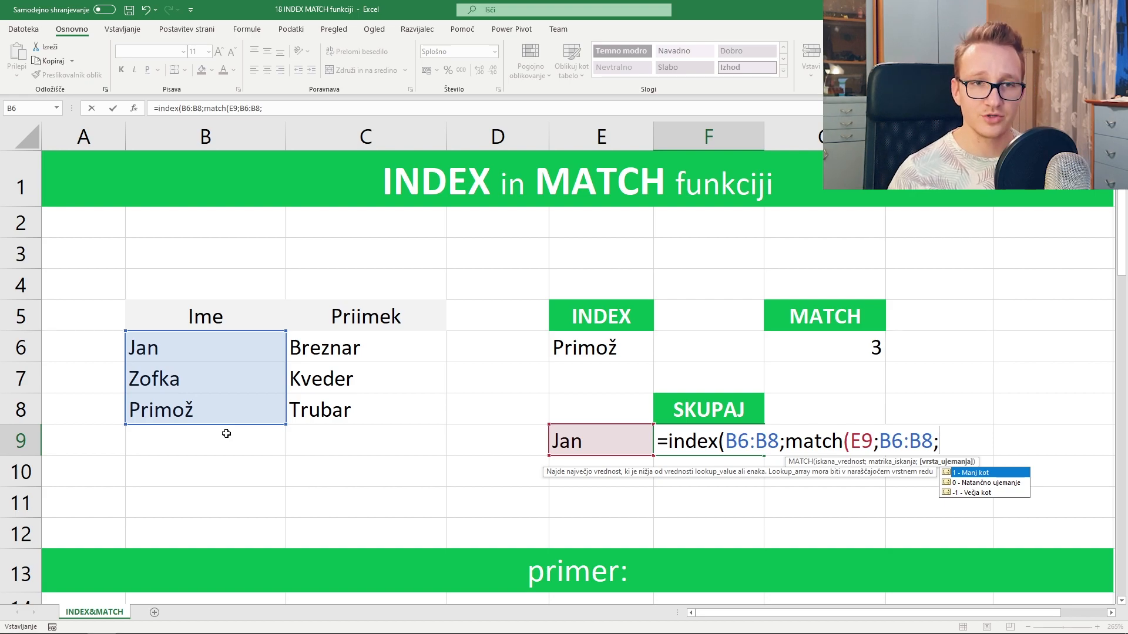
type("0")
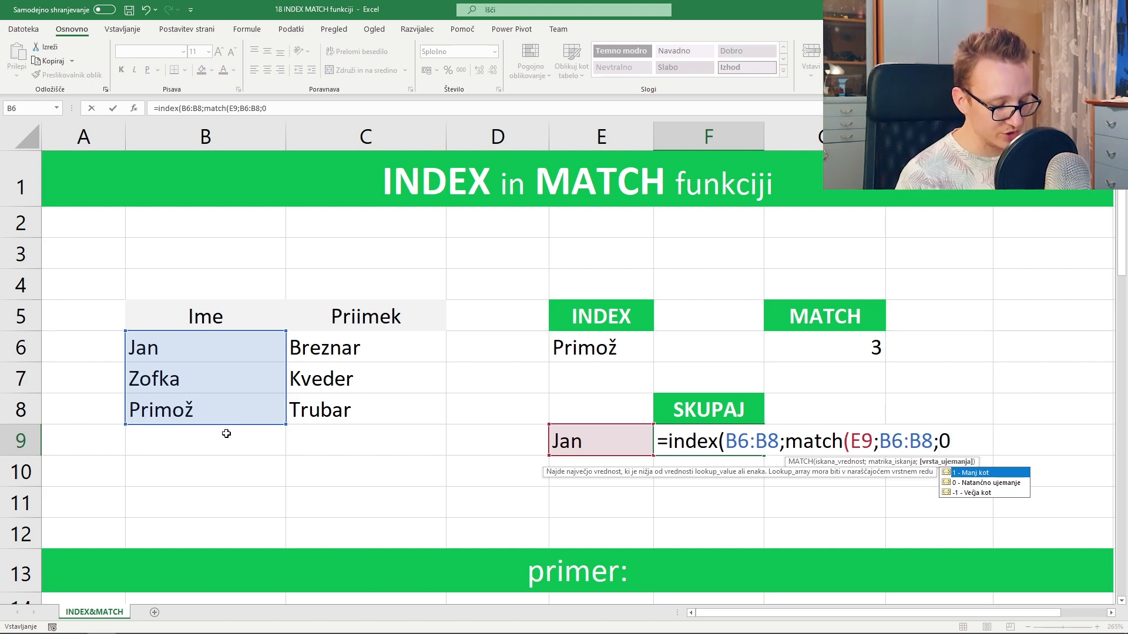
type(")")
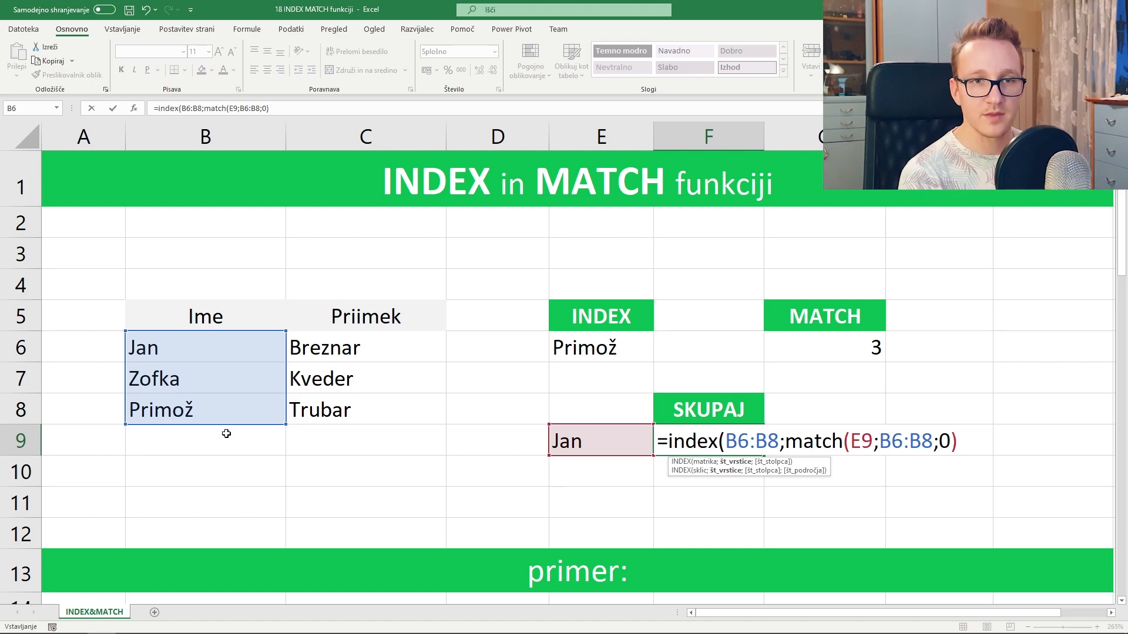
type(")")
key("Return")
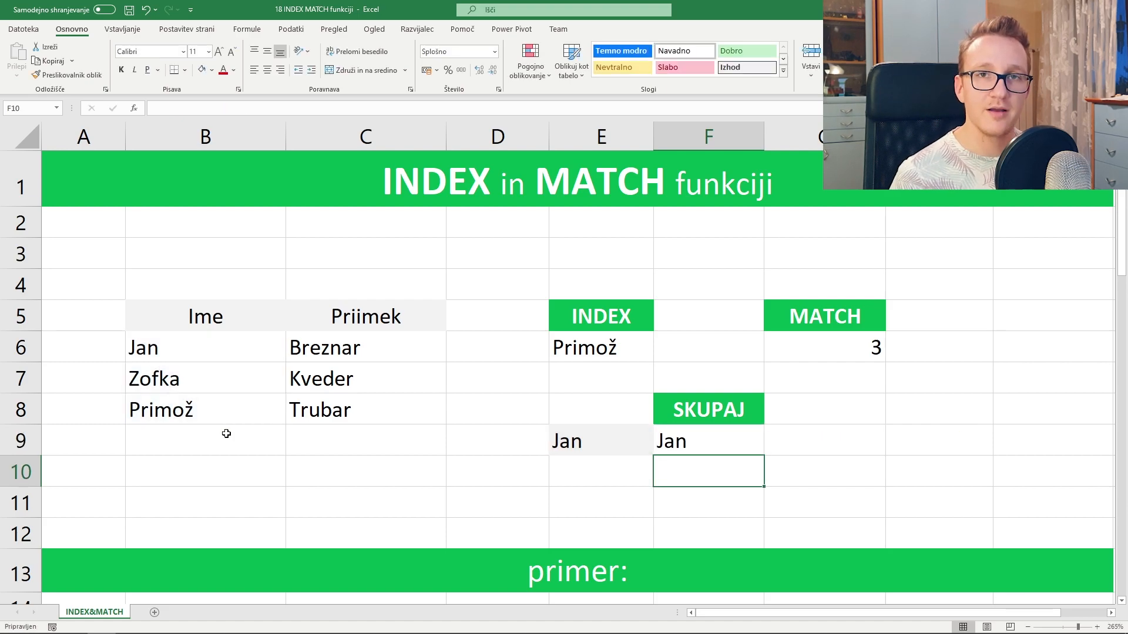
left_click(738, 442)
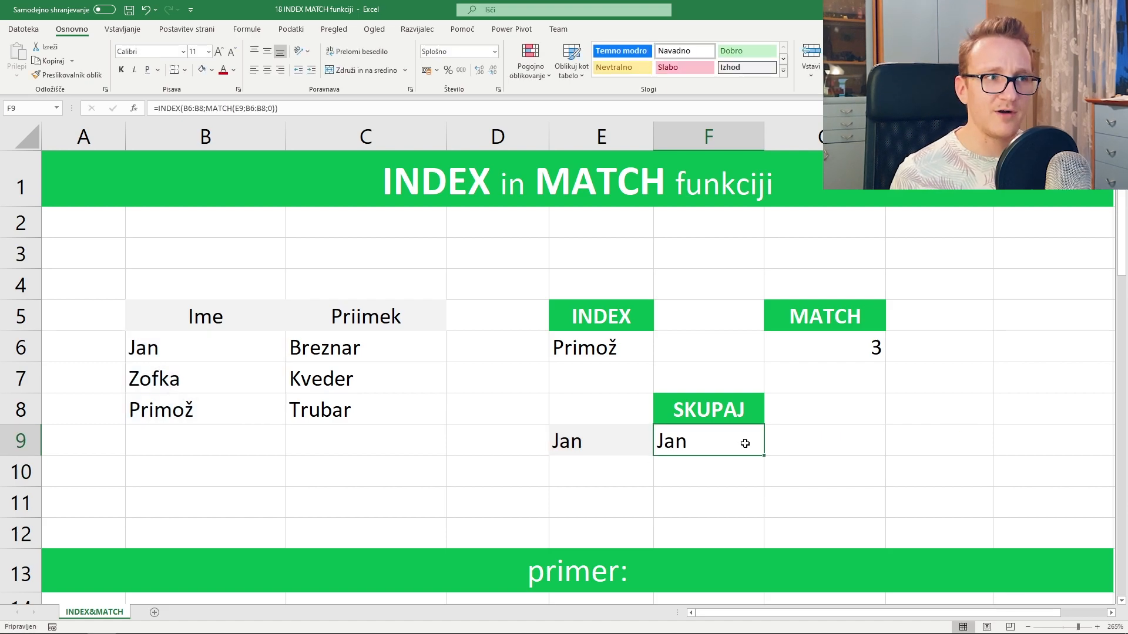
left_click(611, 452)
left_click(221, 351)
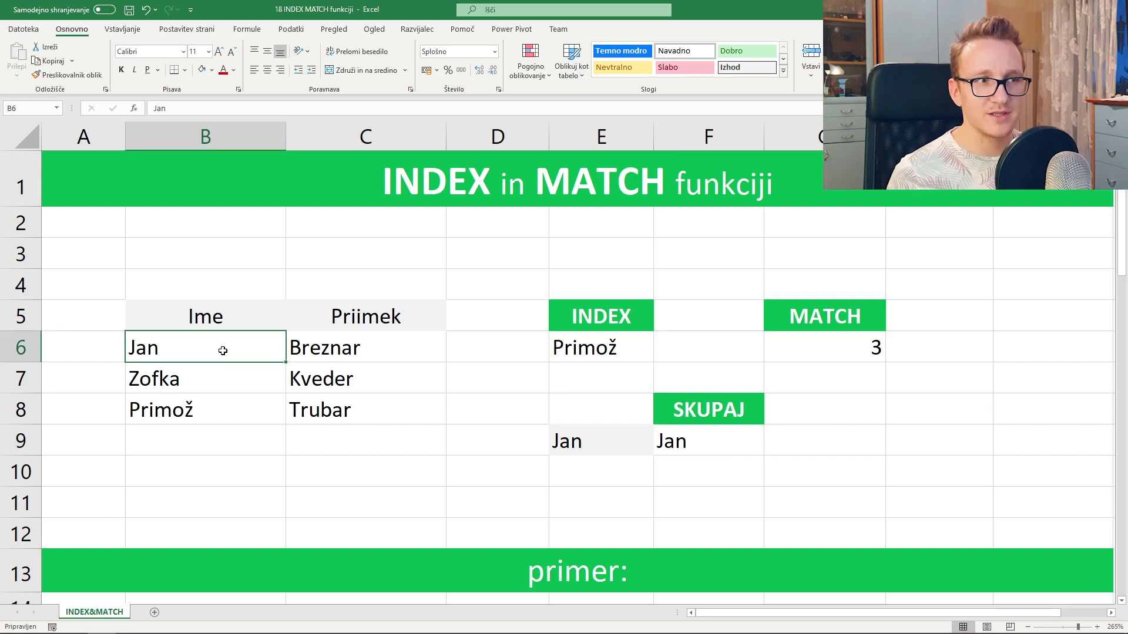
left_click(398, 348)
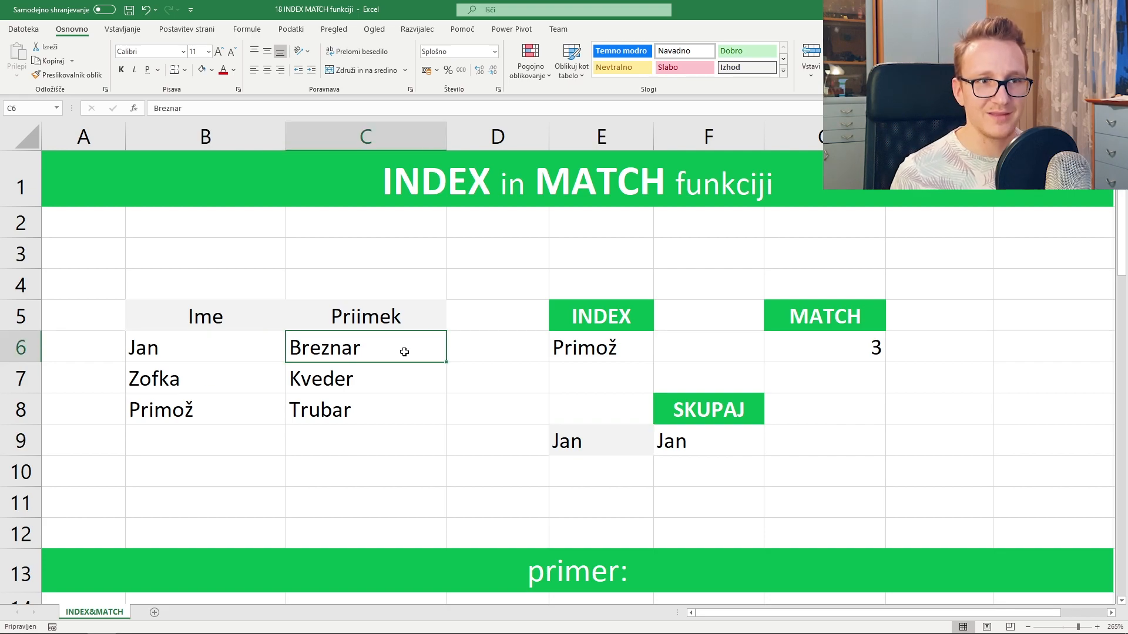
double_click(705, 454)
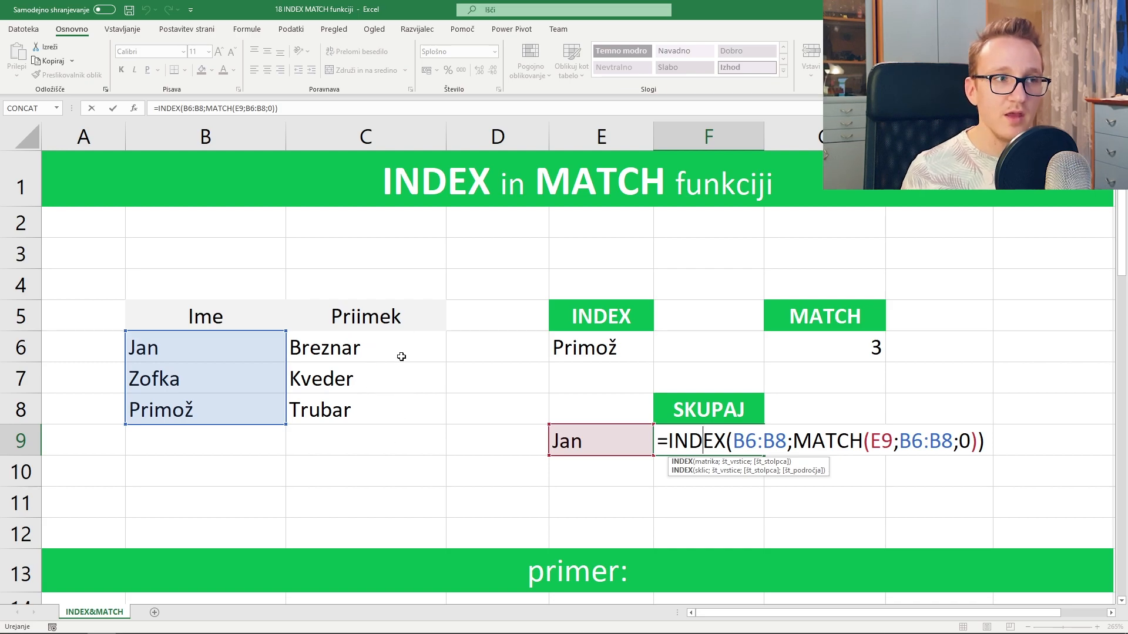
left_click(743, 440)
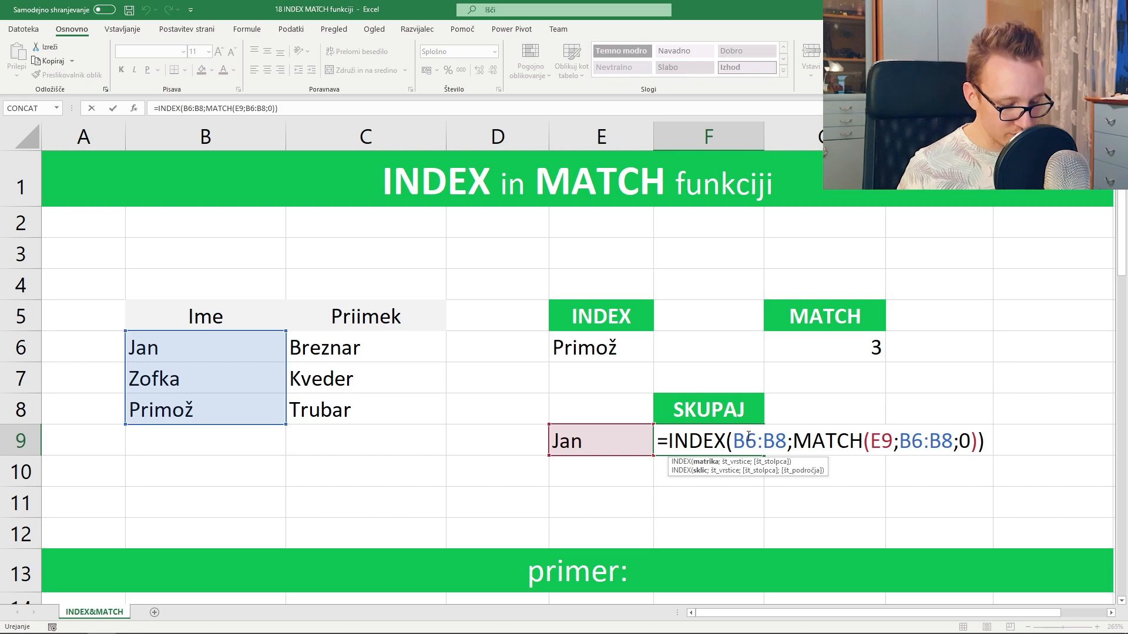
key("BackSpace")
type("C")
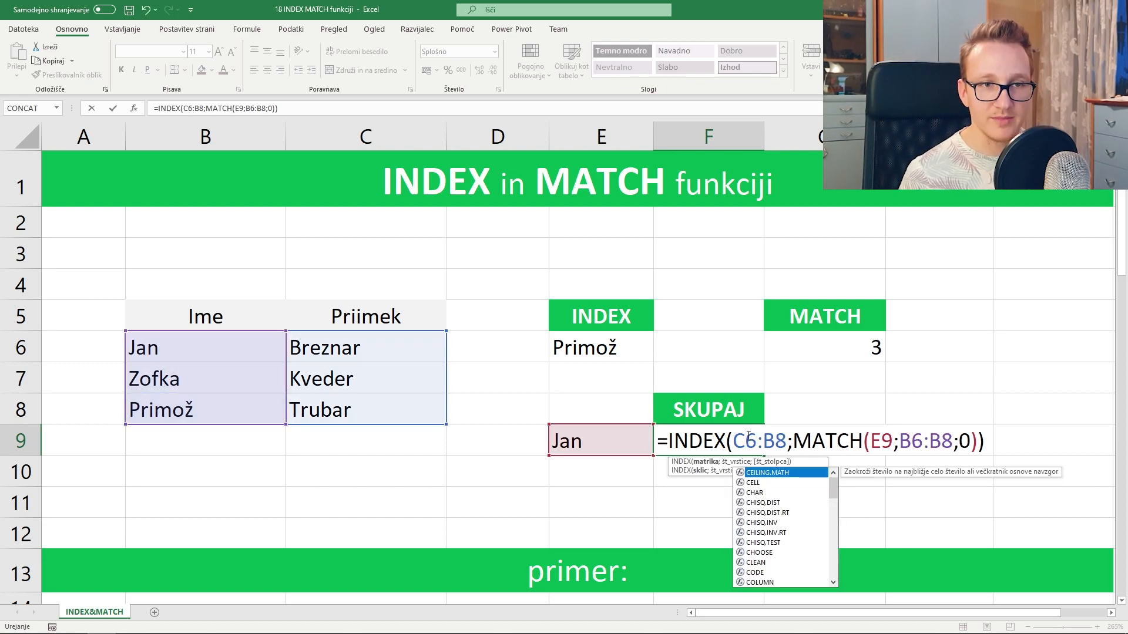
left_click(770, 439)
key("BackSpace")
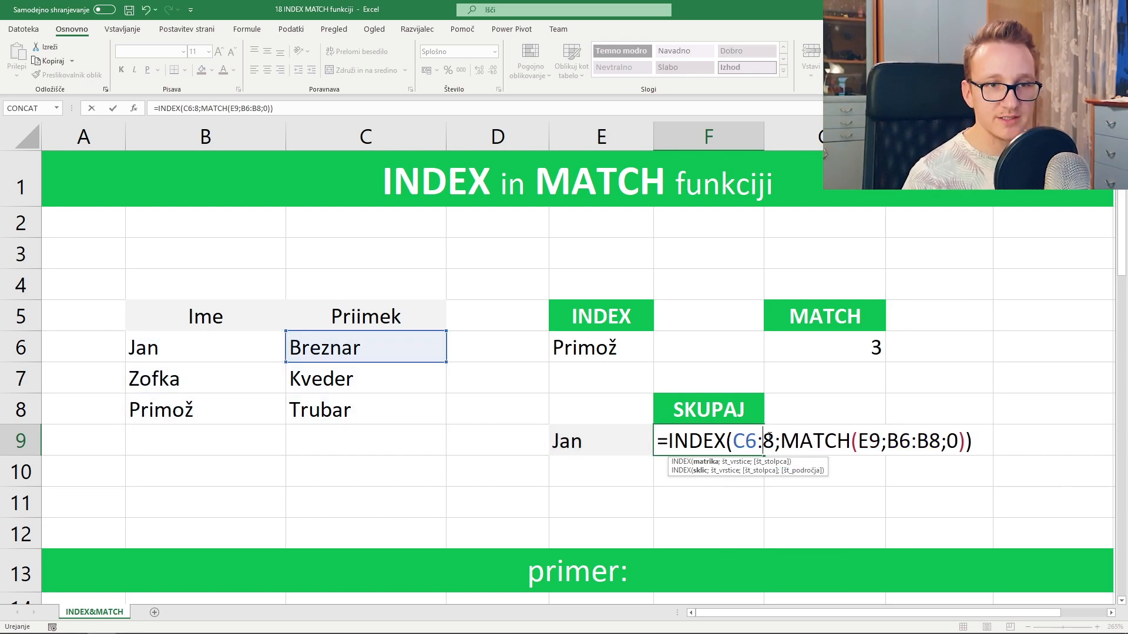
type("C")
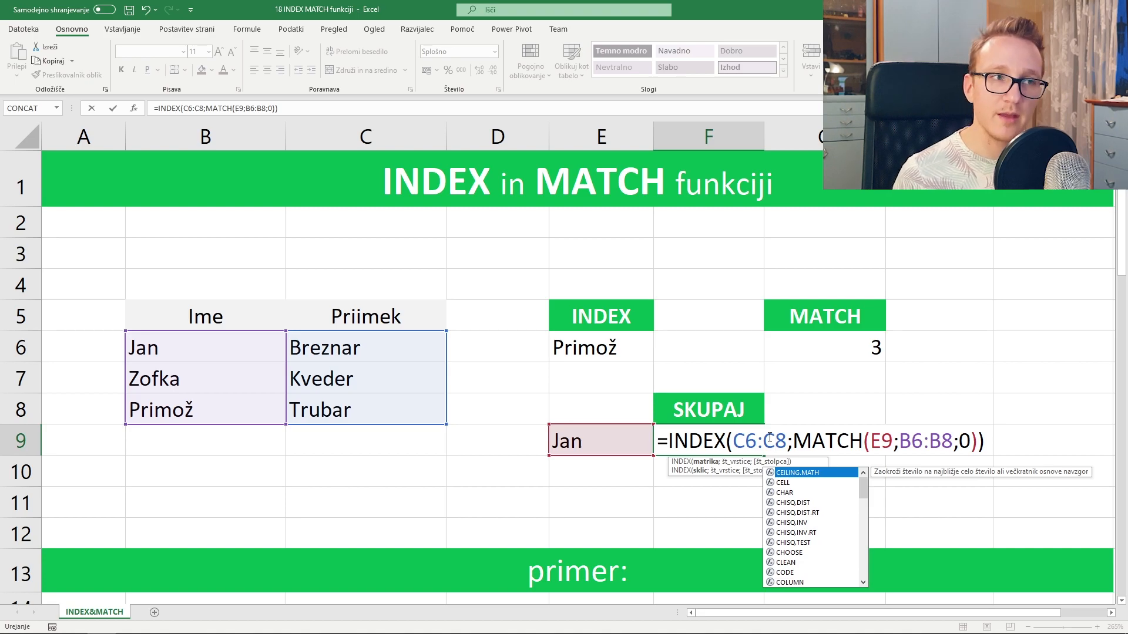
key("Return")
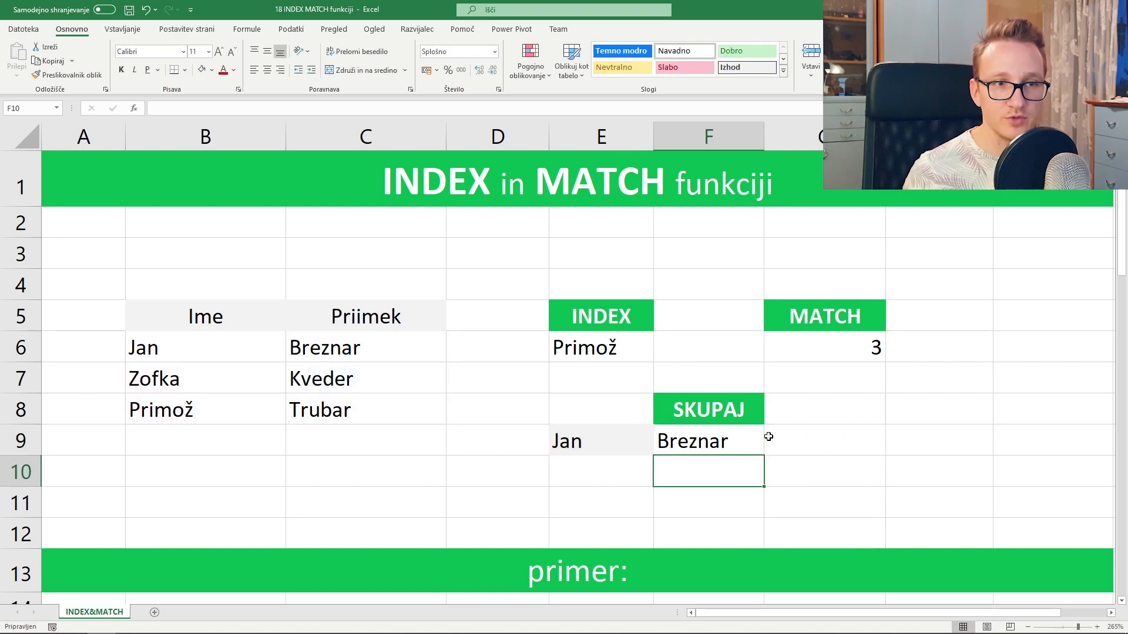
- Reedit F9 and change the INDEX range start back to B6, making B6:C8
double_click(756, 438)
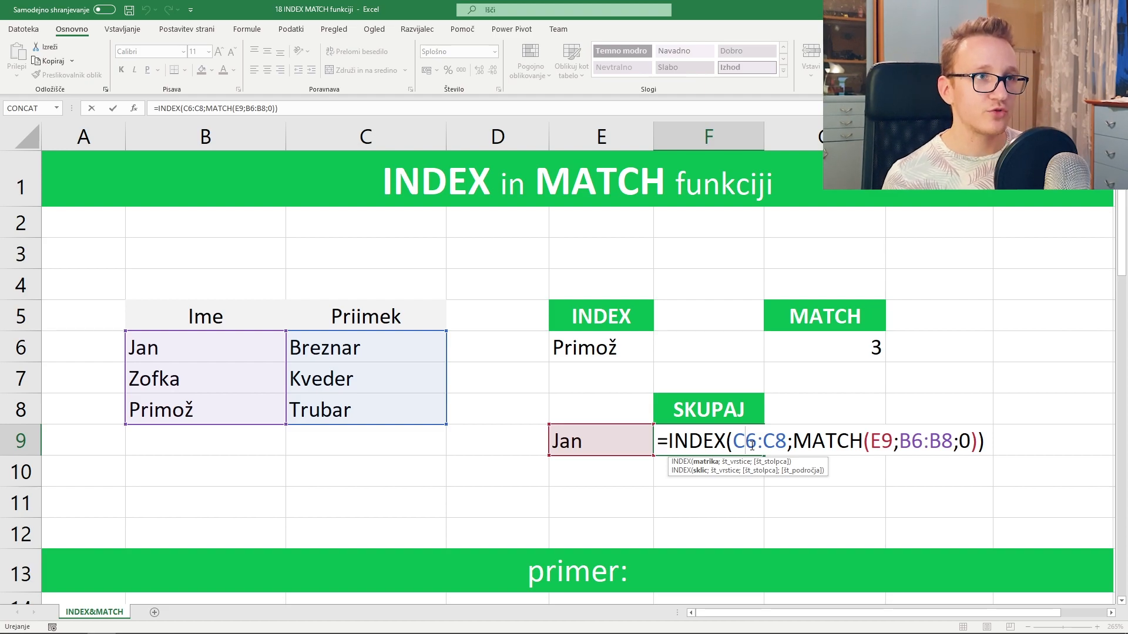
key("BackSpace")
type("B")
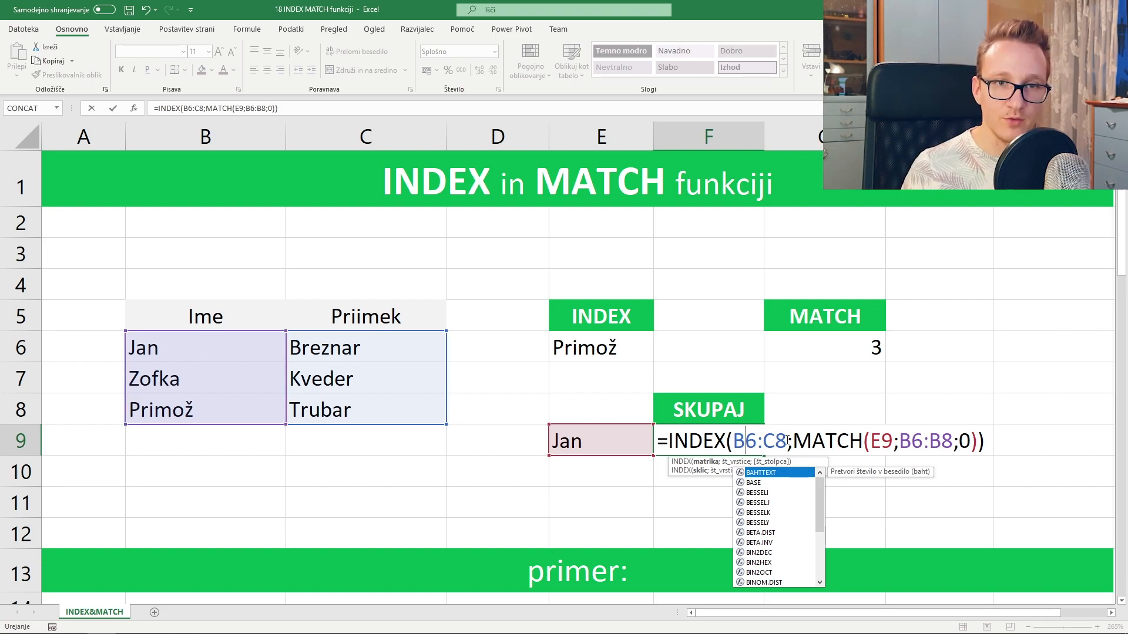
left_click(982, 440)
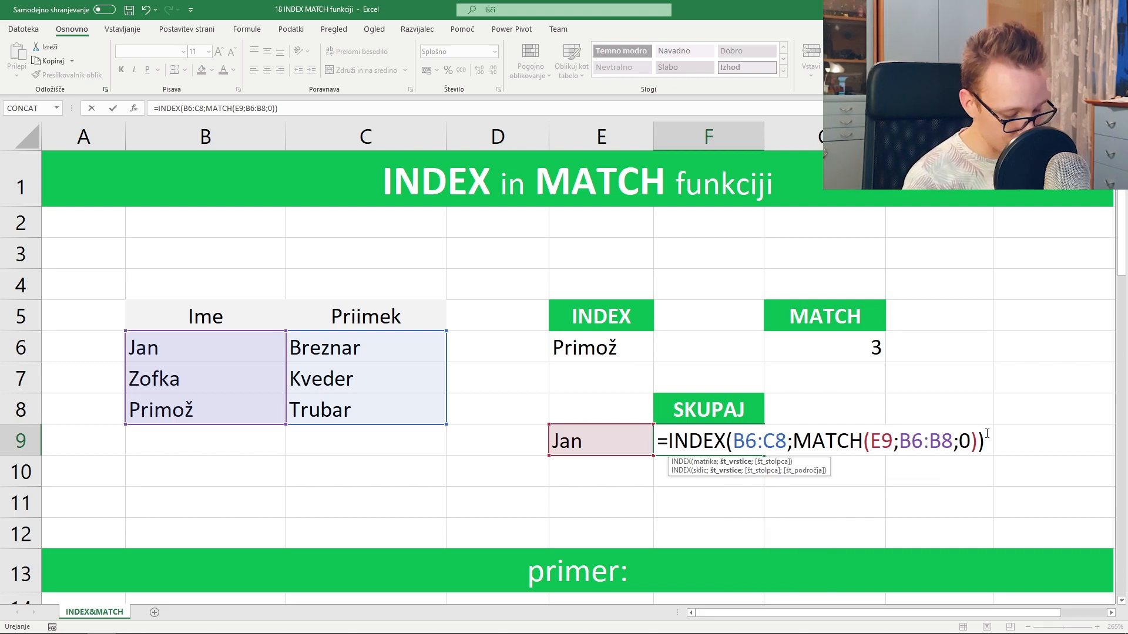
type(";")
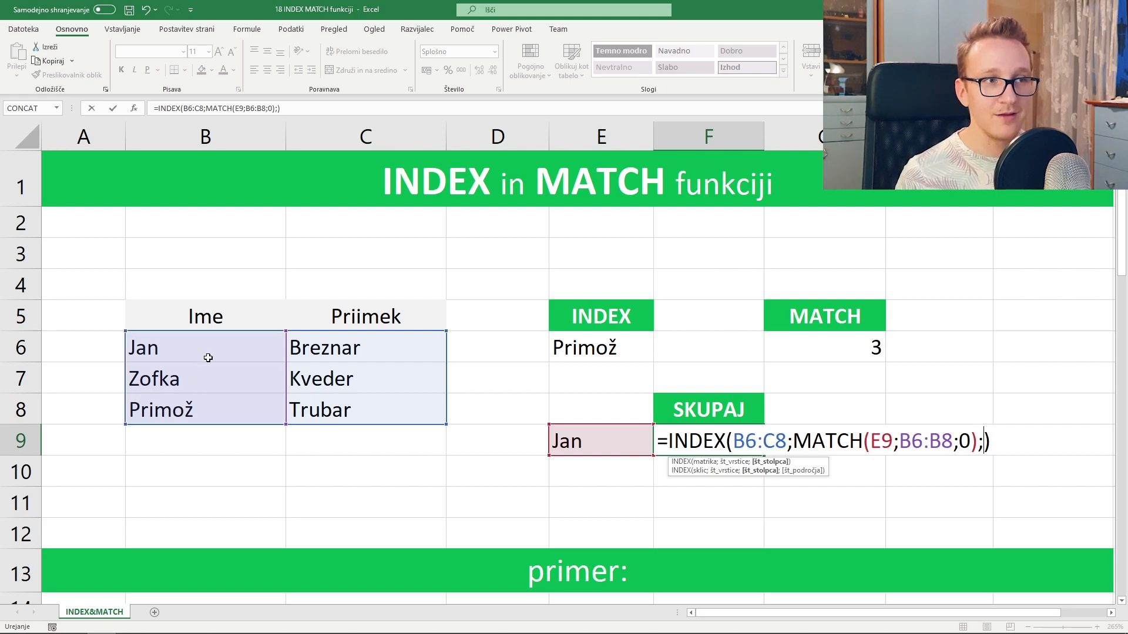
type("2")
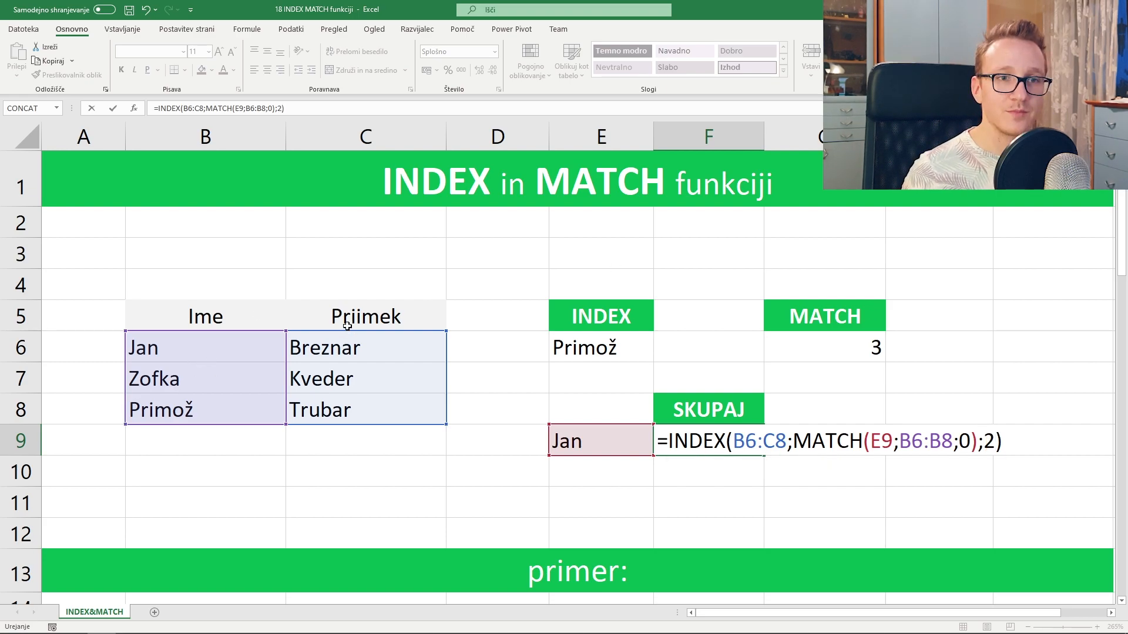
key("Return")
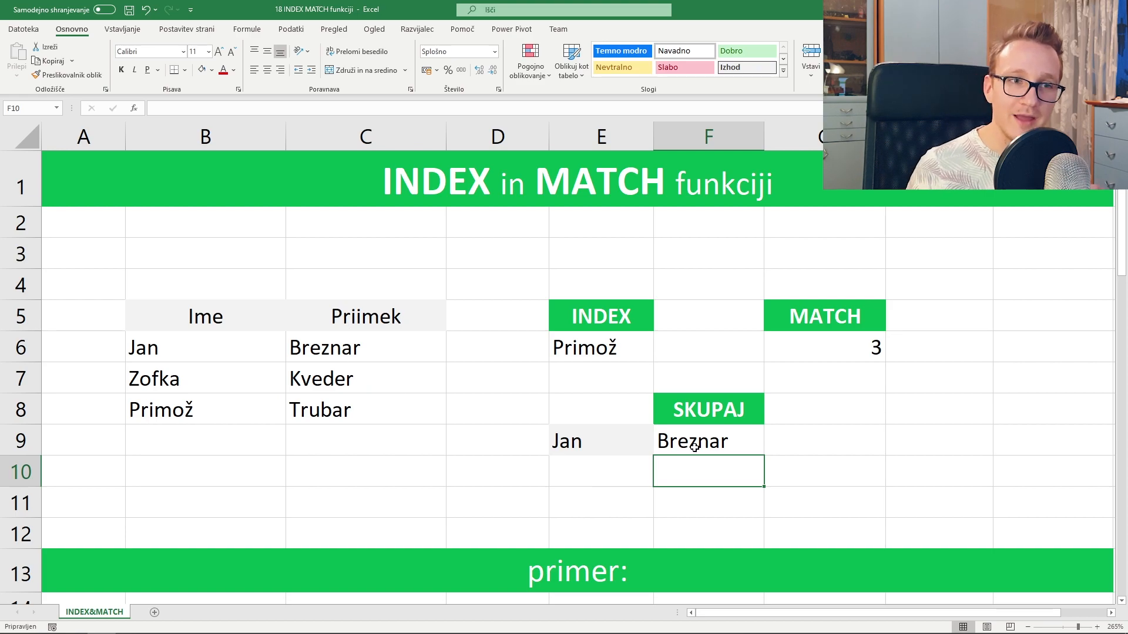
scroll(716, 406, "down", 5)
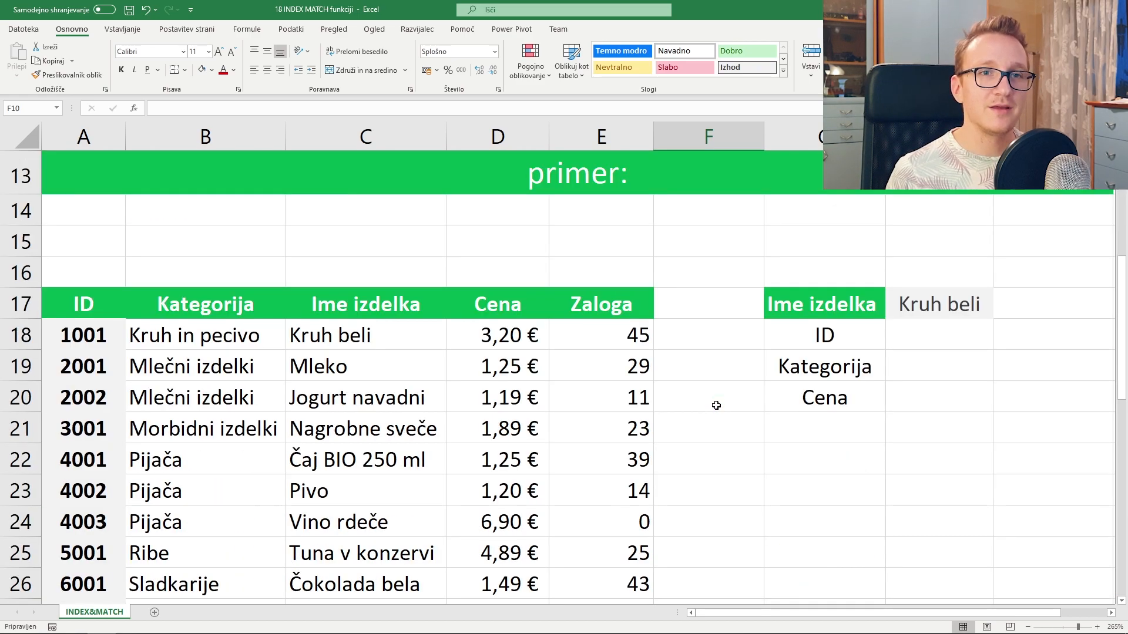
left_click_drag(552, 497, 116, 201)
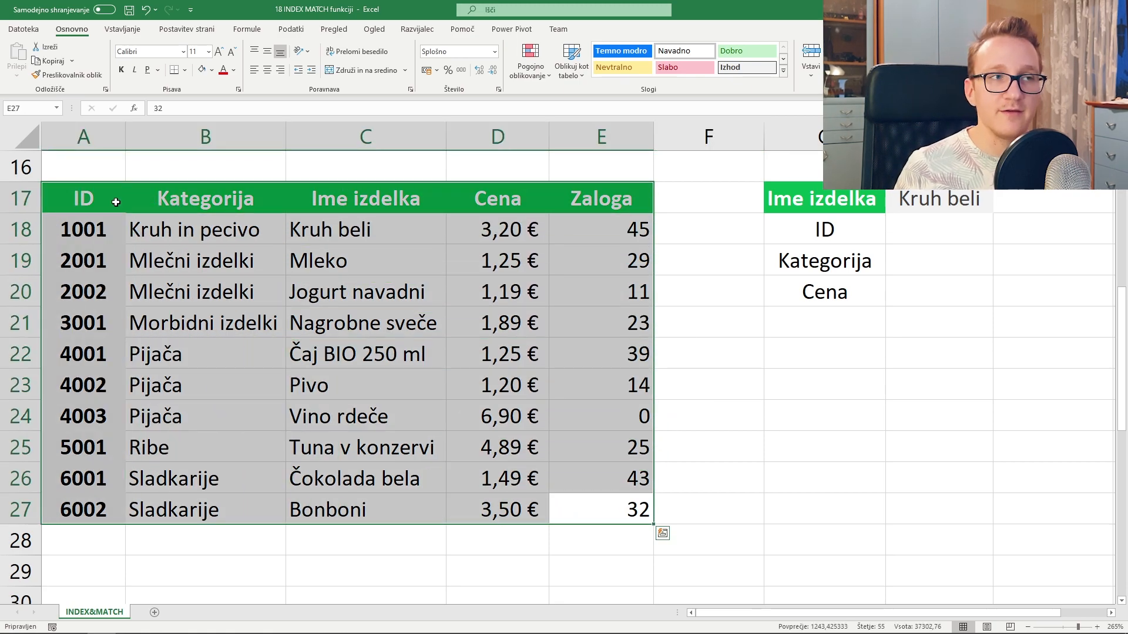
left_click(947, 195)
left_click_drag(69, 229, 94, 492)
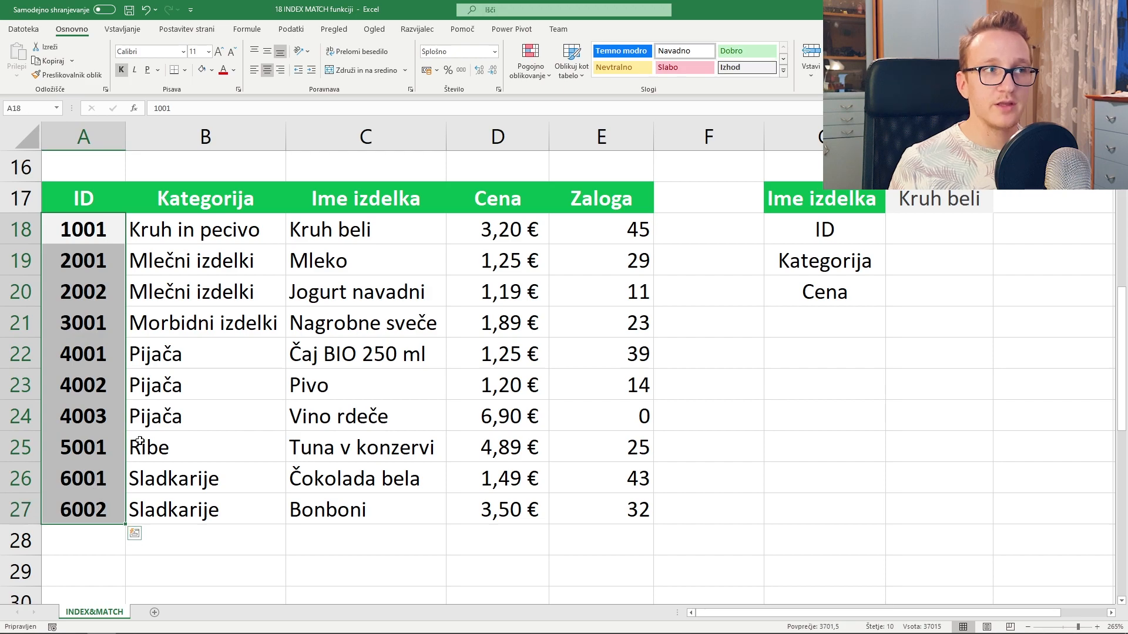
left_click_drag(176, 261, 583, 267)
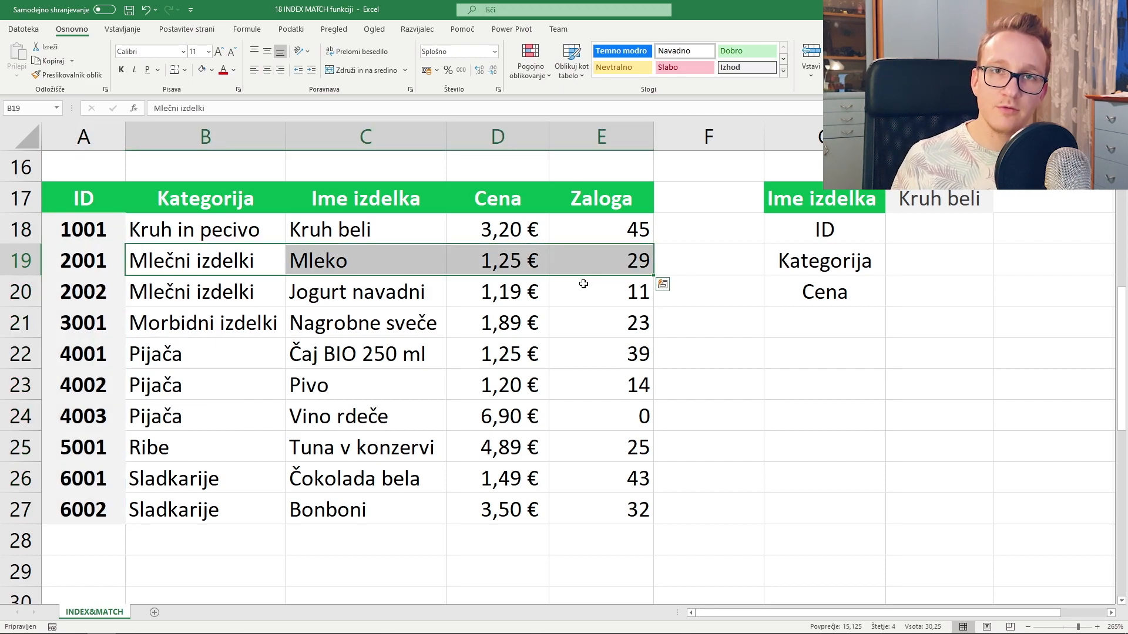
left_click_drag(402, 218, 400, 509)
left_click(211, 353)
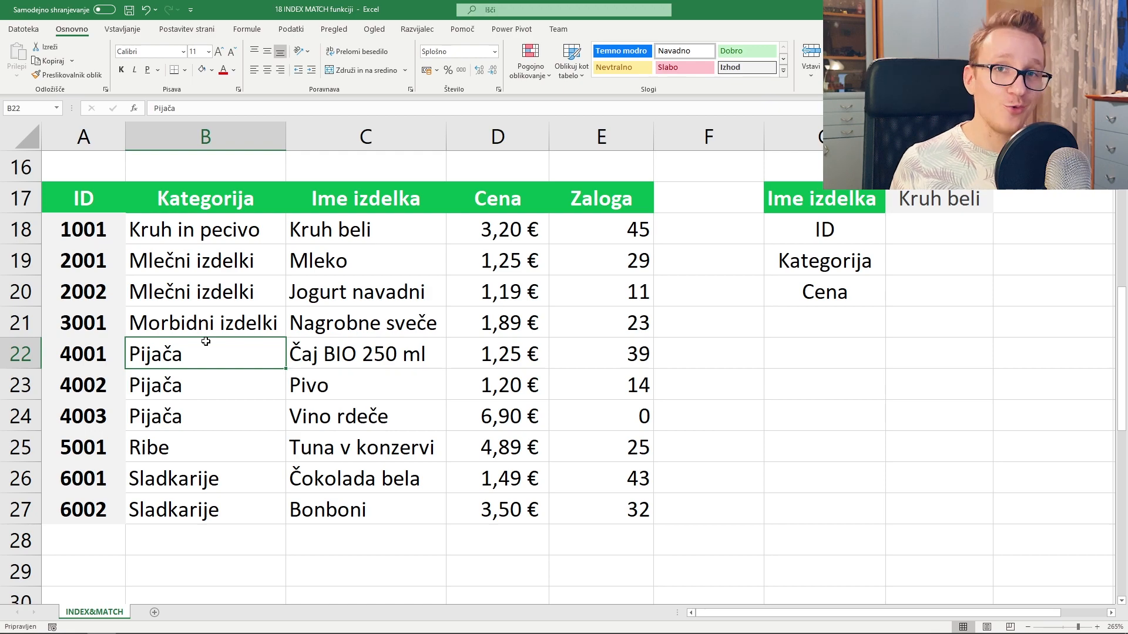
left_click(941, 206)
left_click_drag(390, 228, 382, 449)
left_click(989, 199)
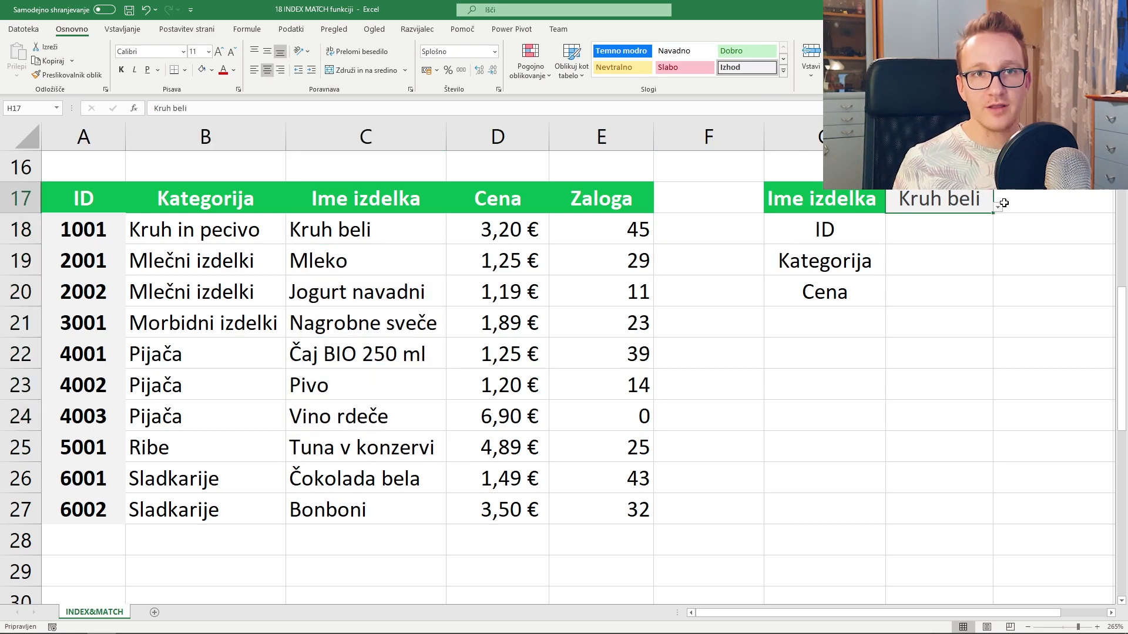
left_click(998, 209)
left_click(957, 223)
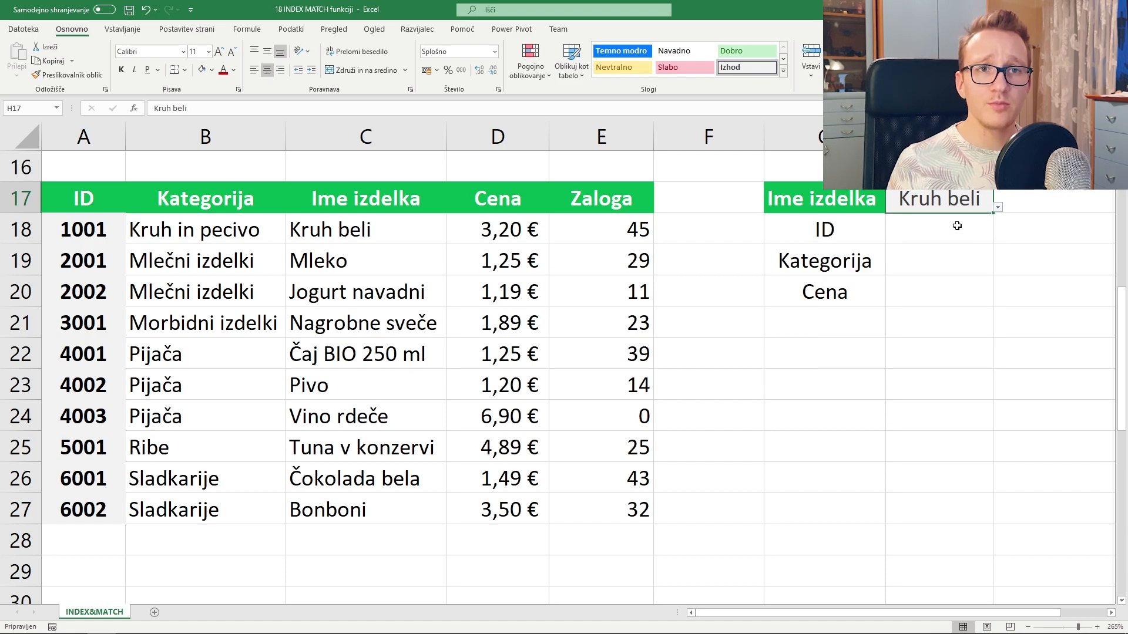
left_click(955, 227)
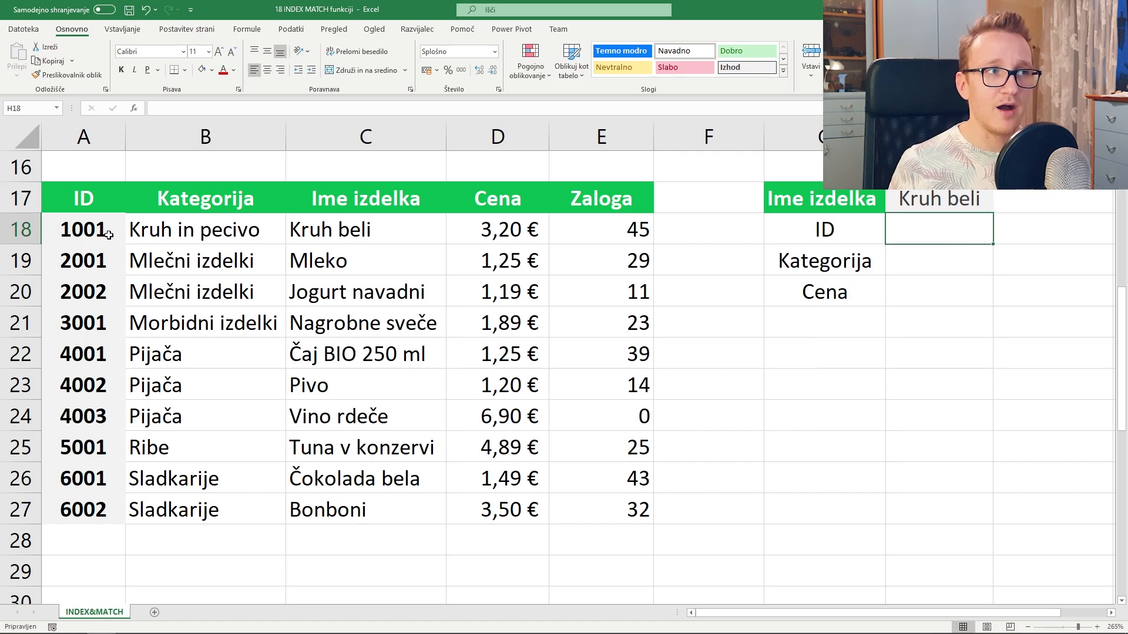
left_click_drag(108, 232, 108, 315)
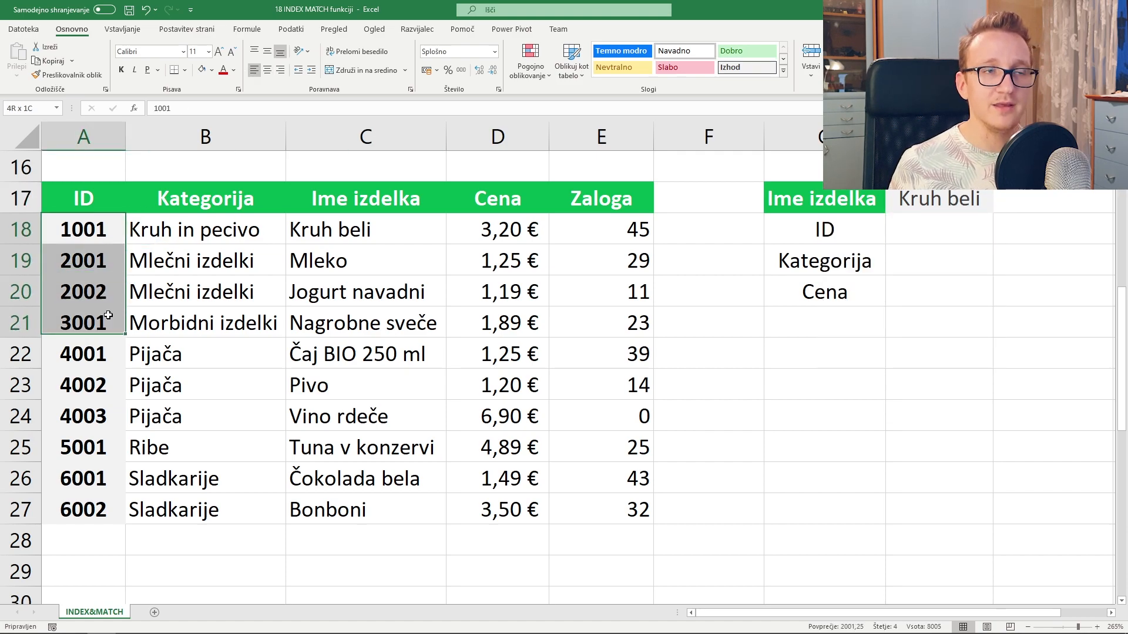
left_click(929, 237)
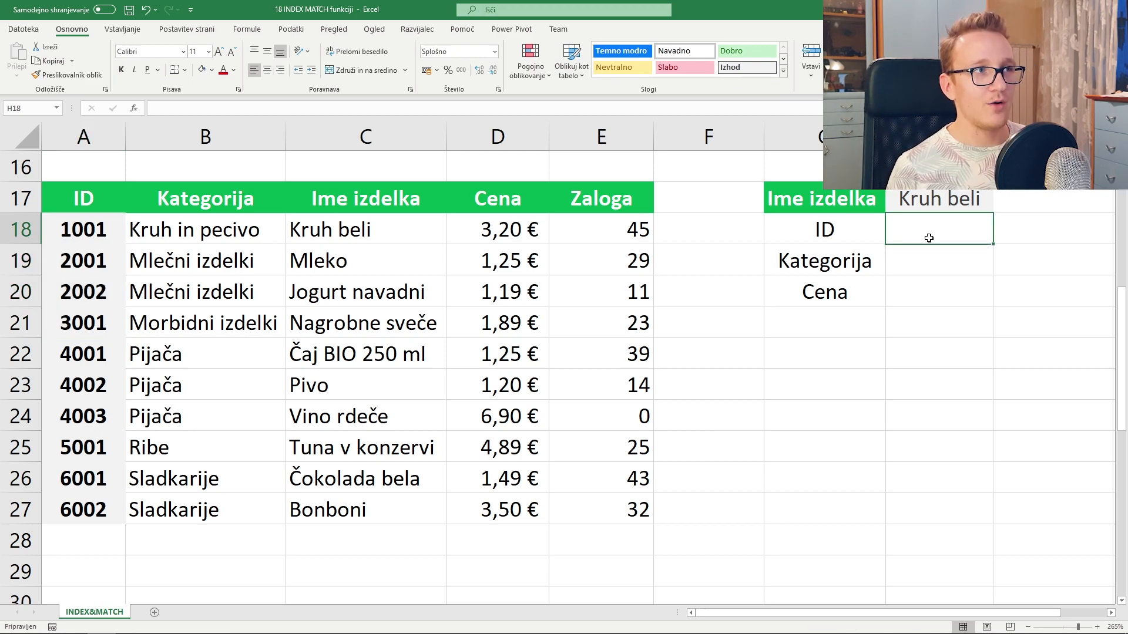
- Enter =INDEX(A18:E27;1;1) in the ID cell beside Kruh beli, returning 1001
type("=")
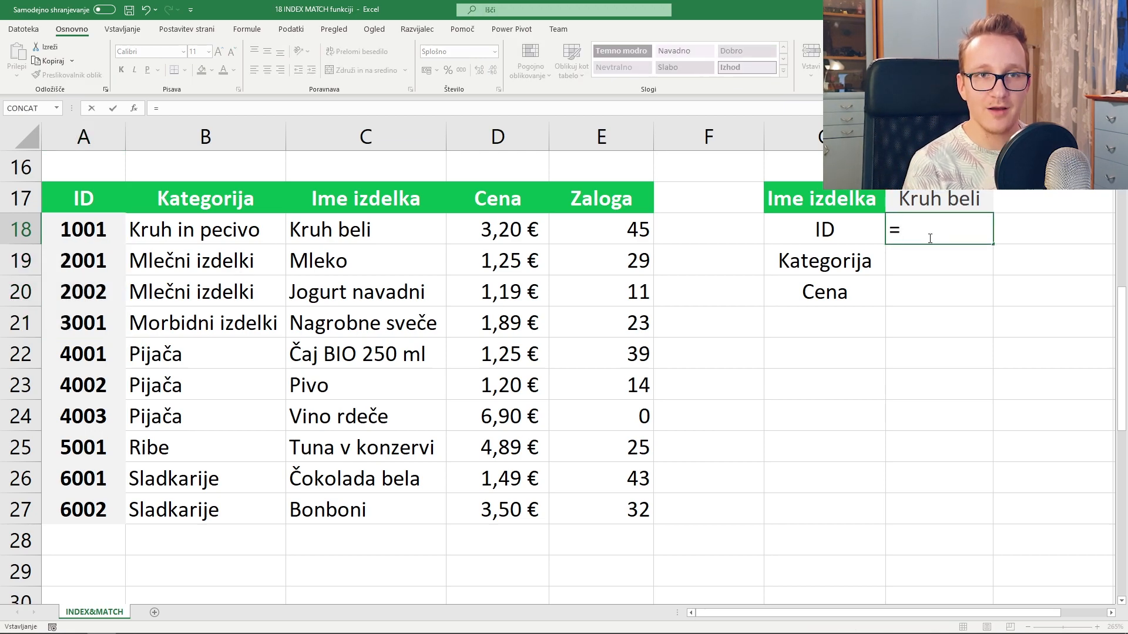
type("index(")
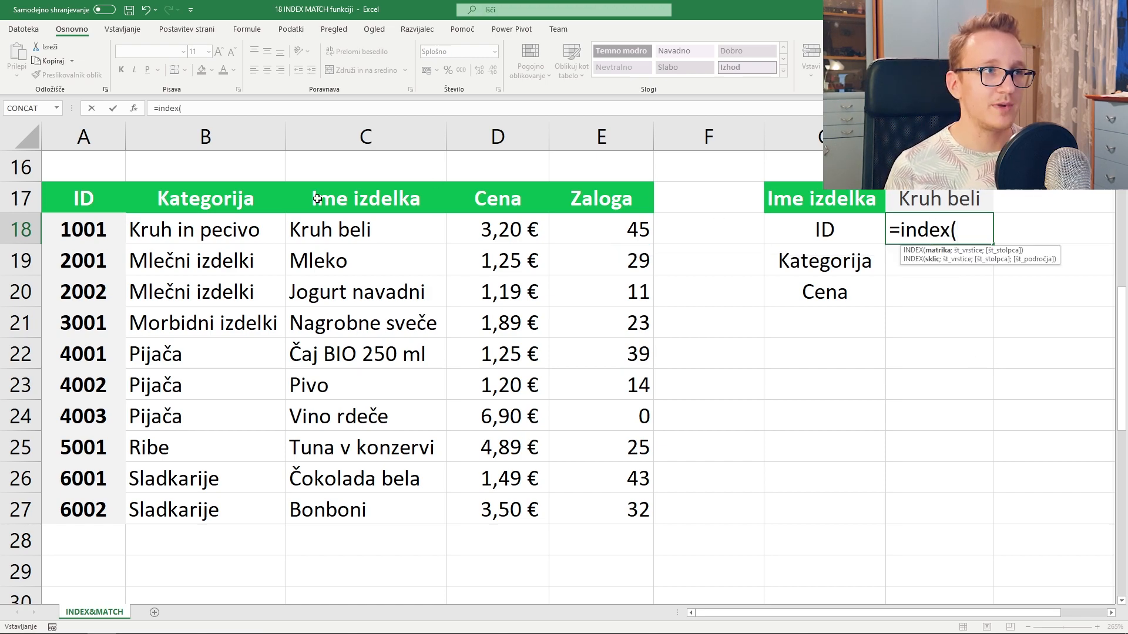
left_click_drag(311, 334, 573, 500)
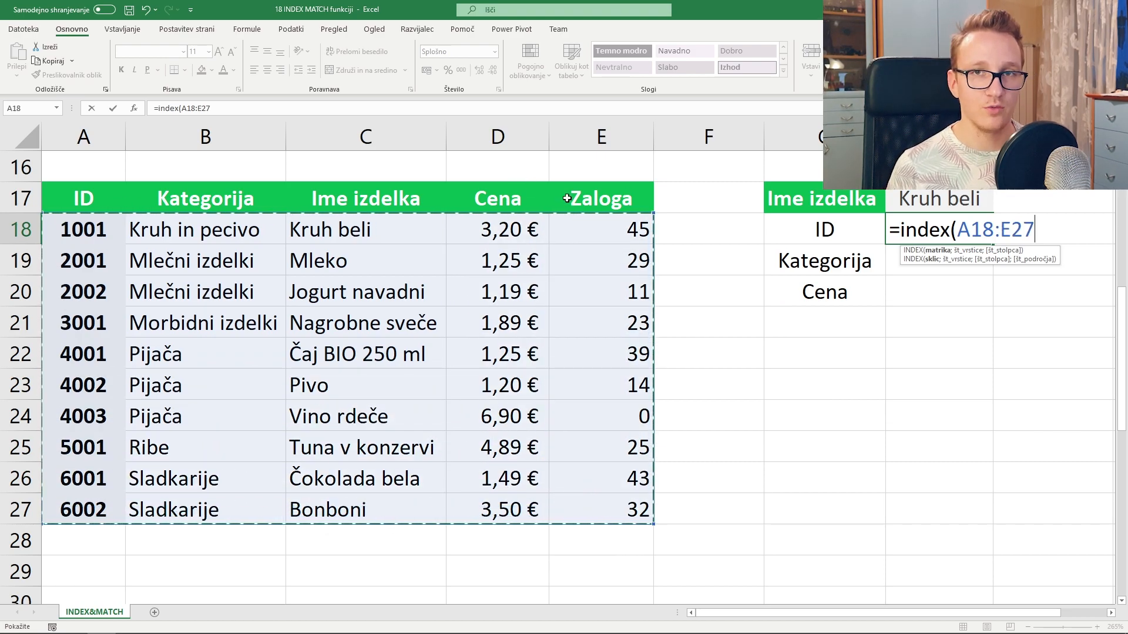
type(";")
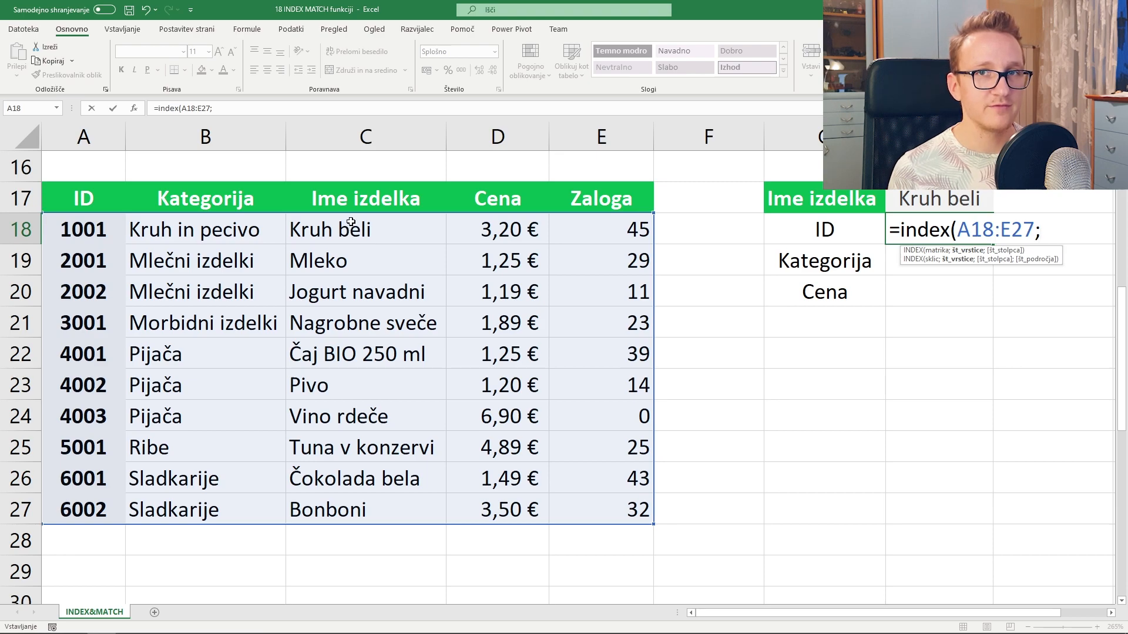
type("1;")
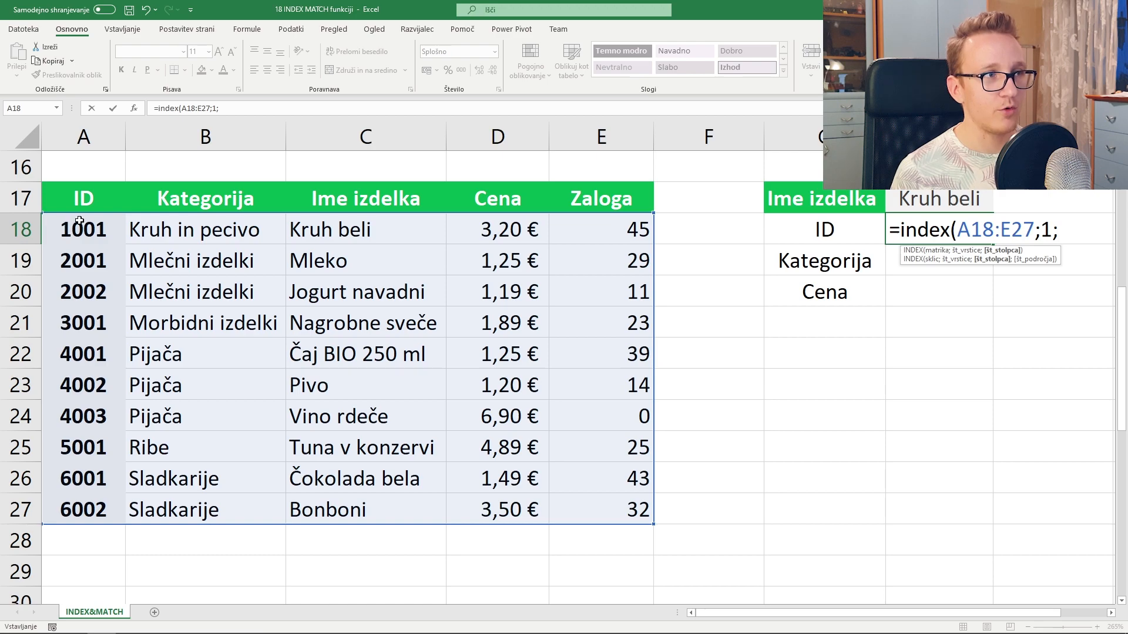
type("1")
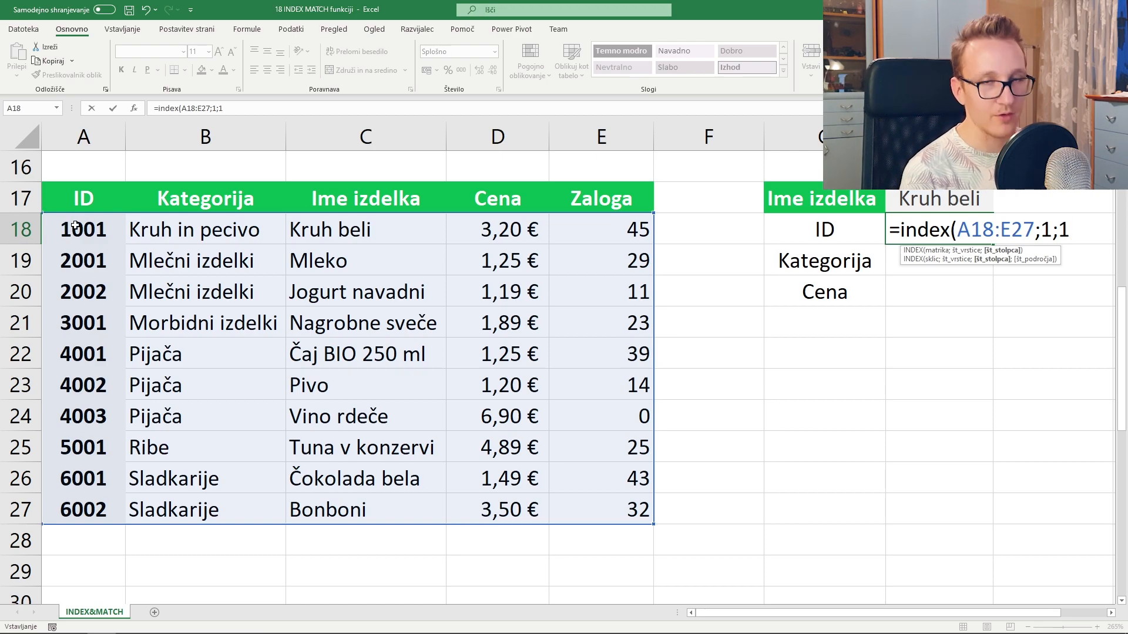
type(")")
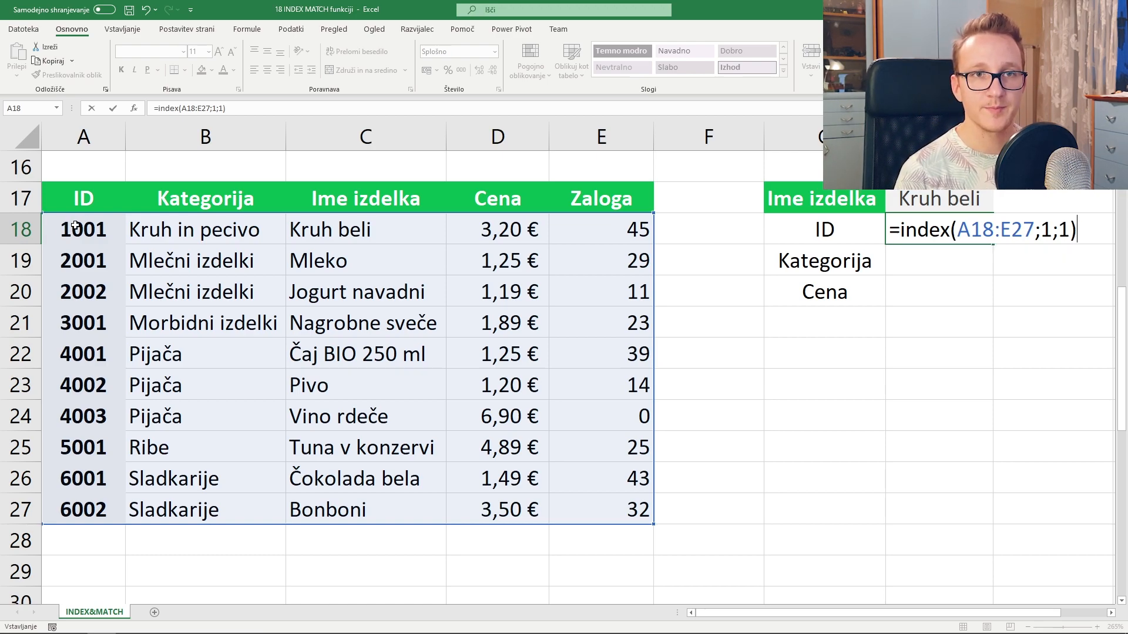
key("Return")
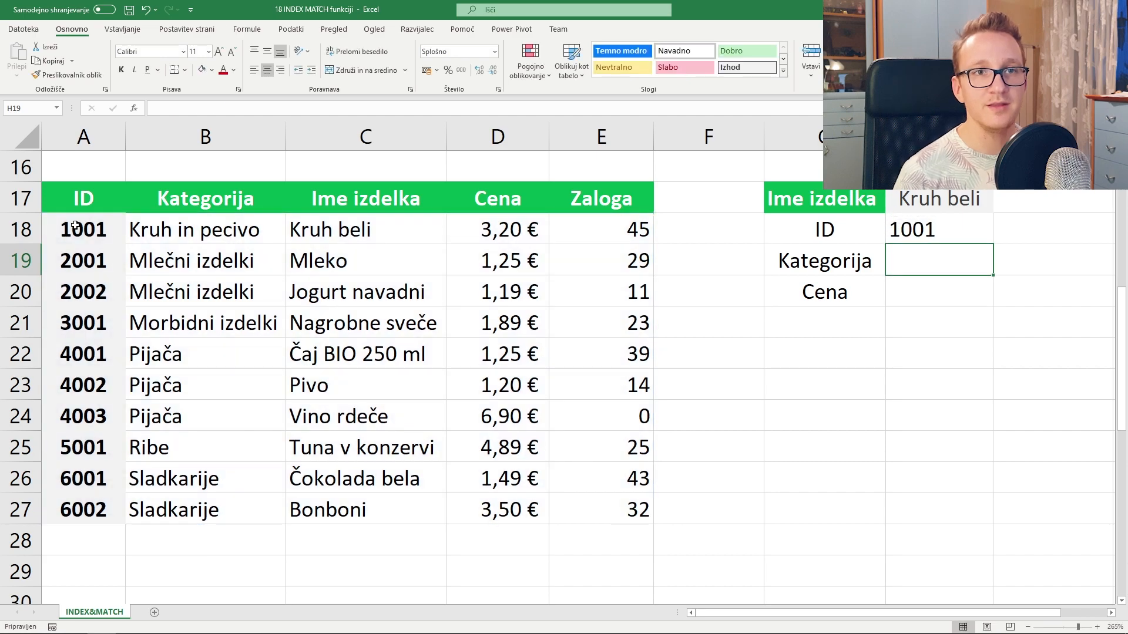
- In H18's formula, replace INDEX's fixed row number 1 with a new MATCH( function
left_click(931, 229)
double_click(932, 230)
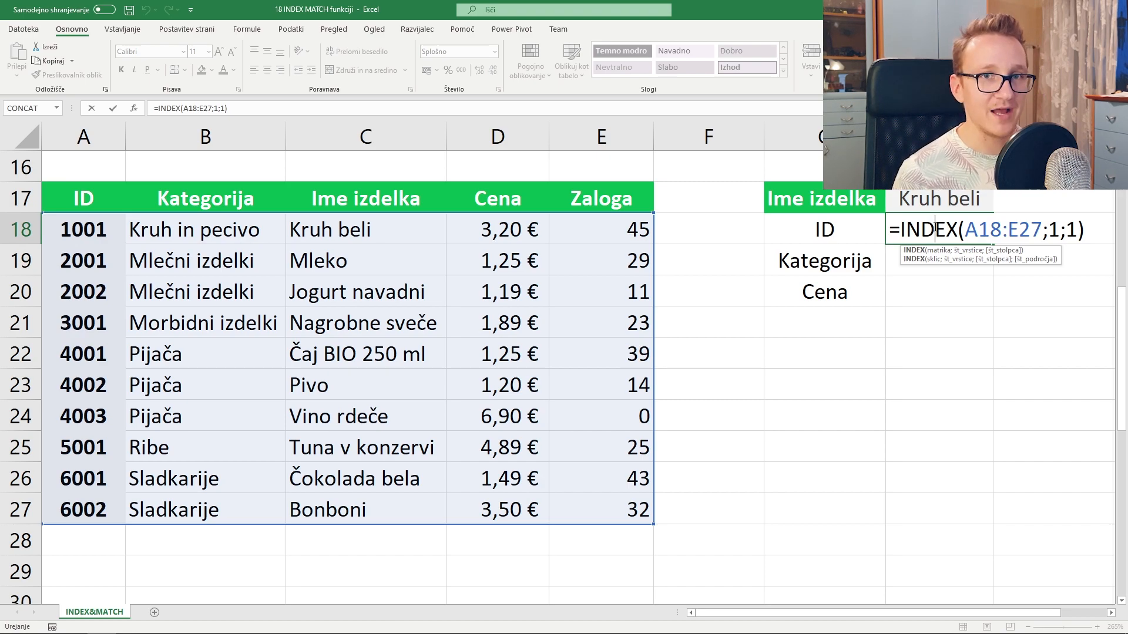
double_click(1052, 229)
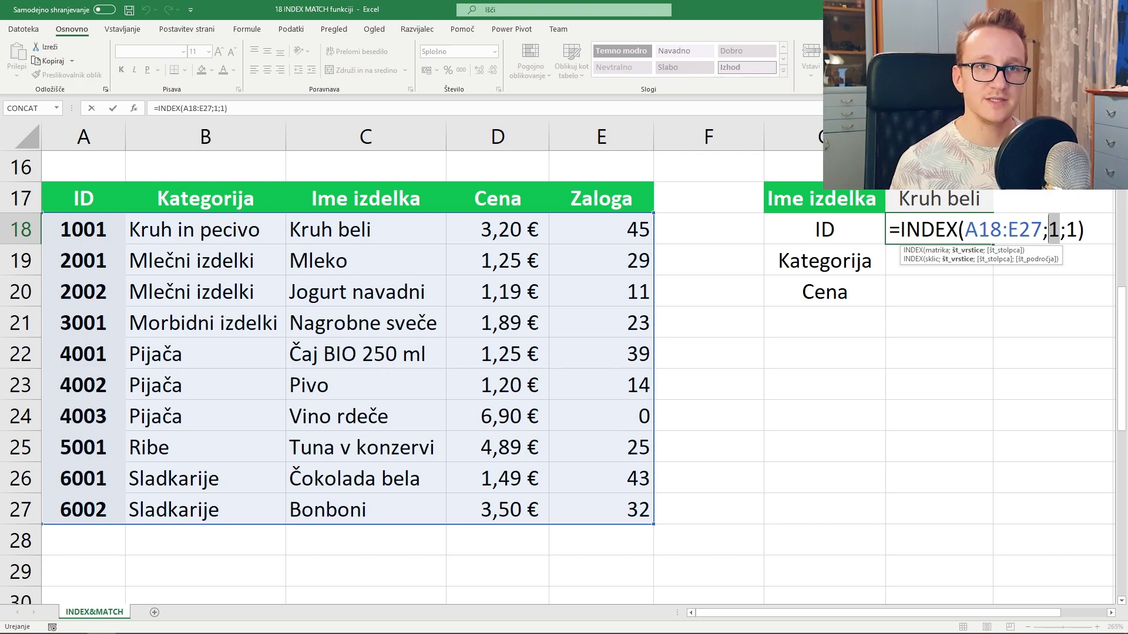
type("match(")
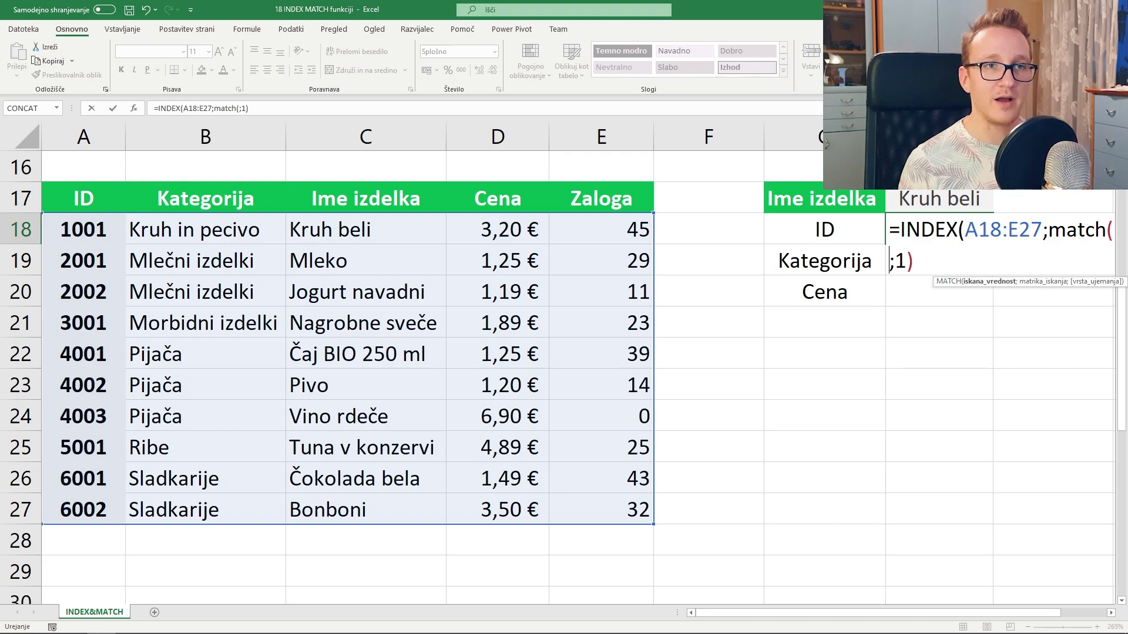
left_click(135, 109)
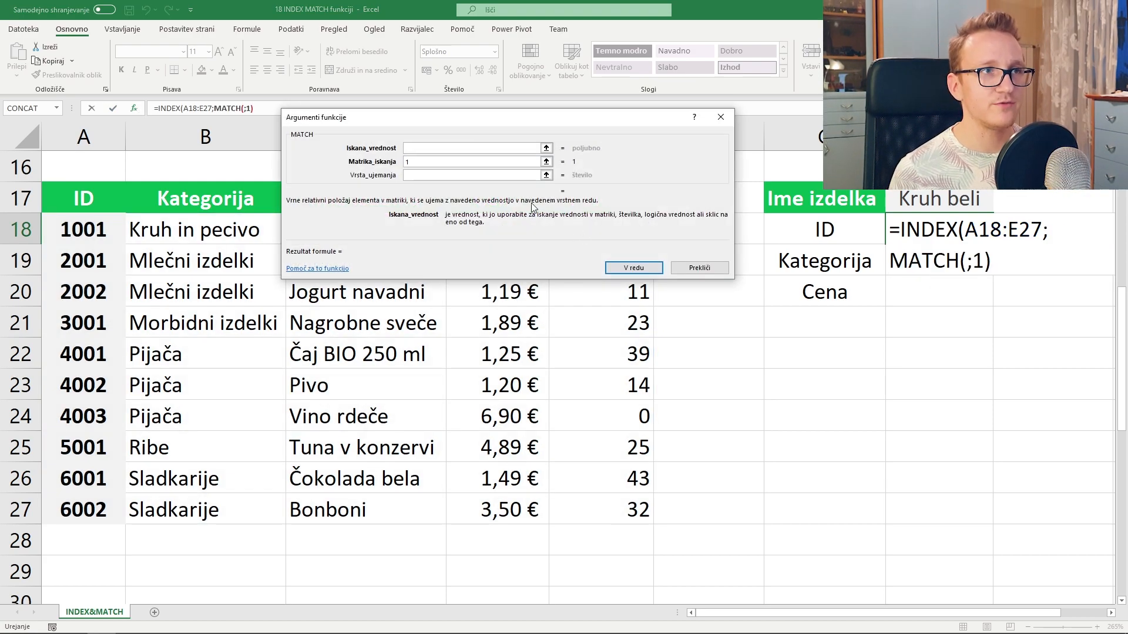
left_click(532, 161)
key("BackSpace")
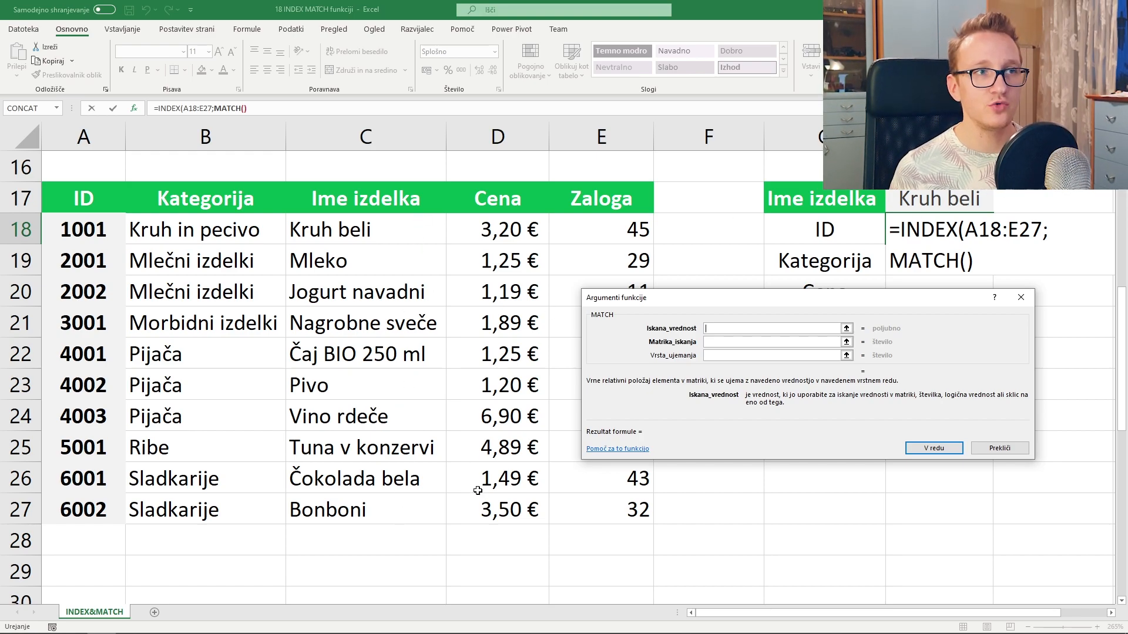
- Give MATCH the lookup value H17, lookup array C18:C27 and match type 0
left_click(956, 201)
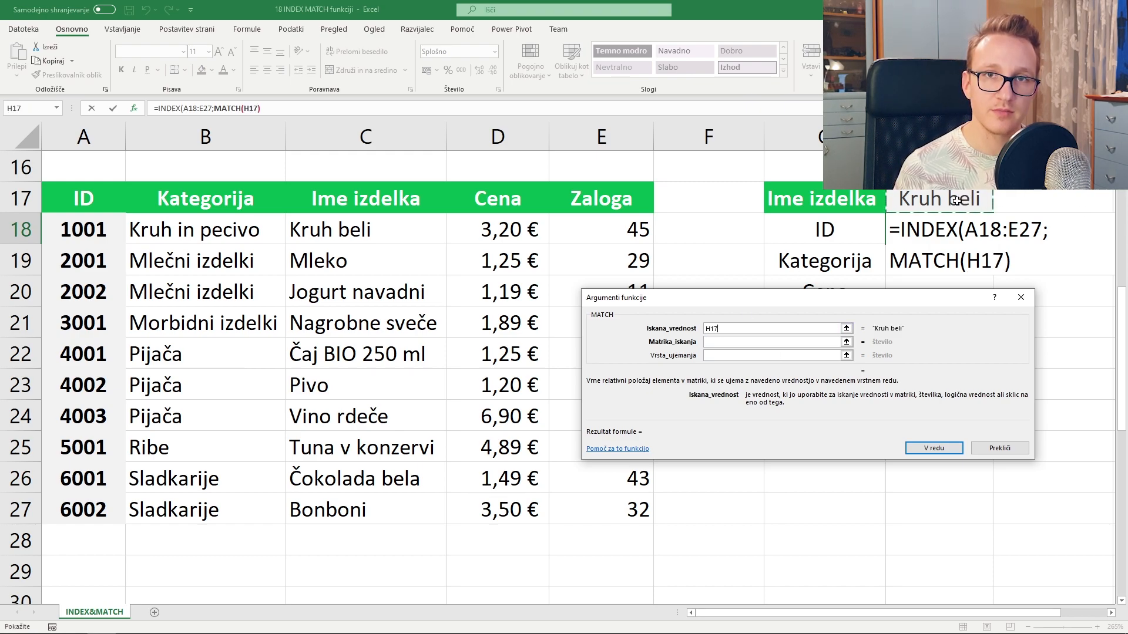
key("Tab")
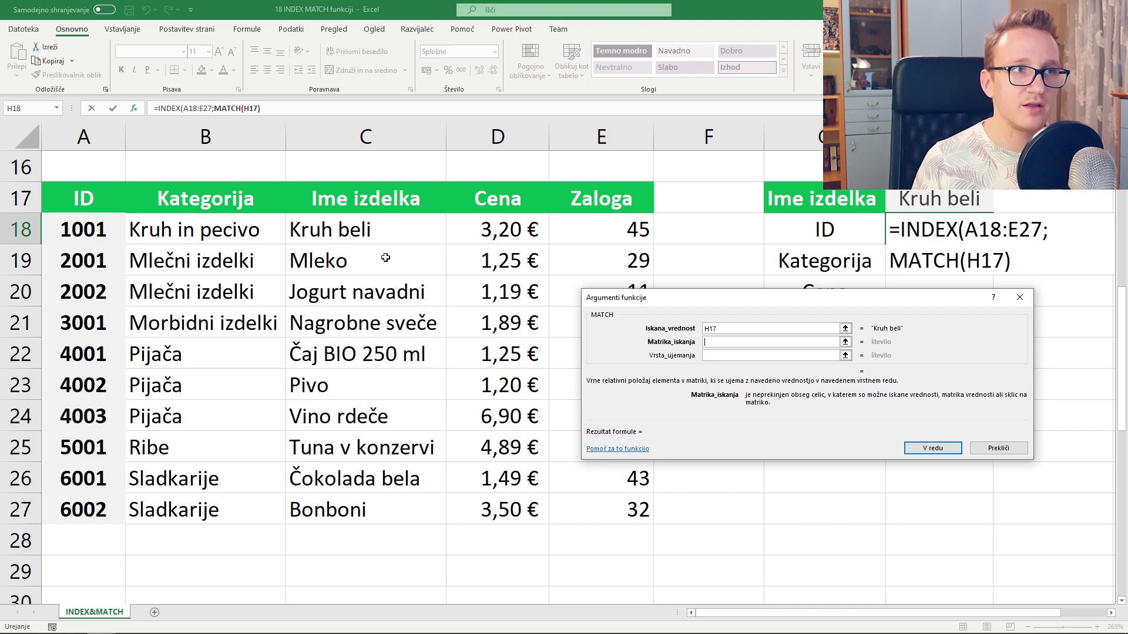
left_click_drag(378, 228, 362, 509)
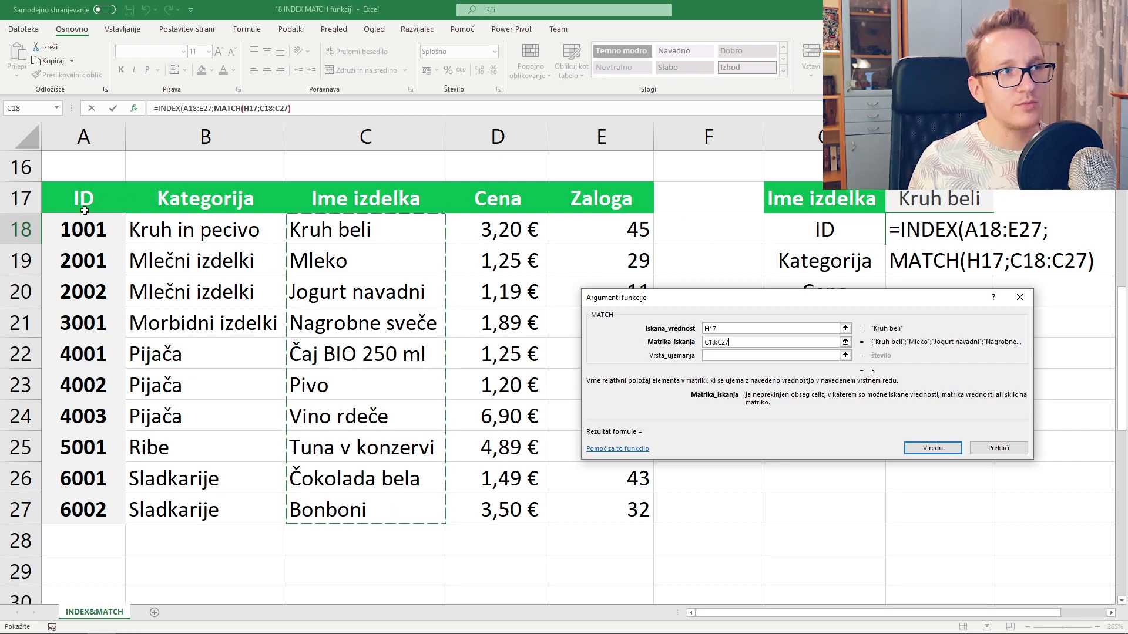
left_click_drag(88, 230, 594, 504)
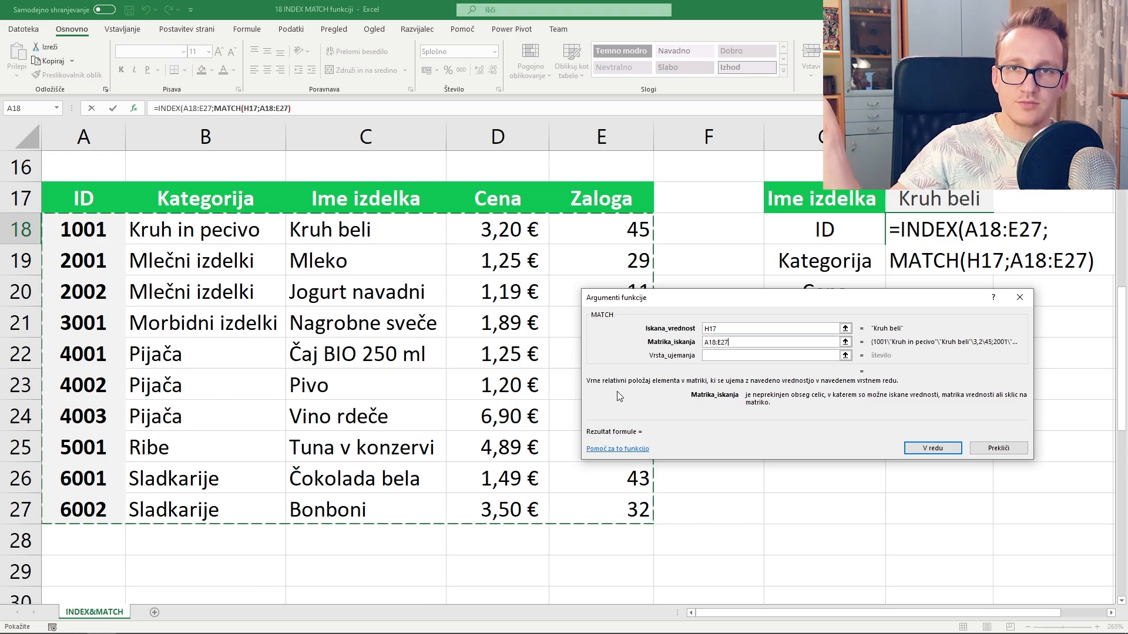
left_click_drag(356, 228, 376, 510)
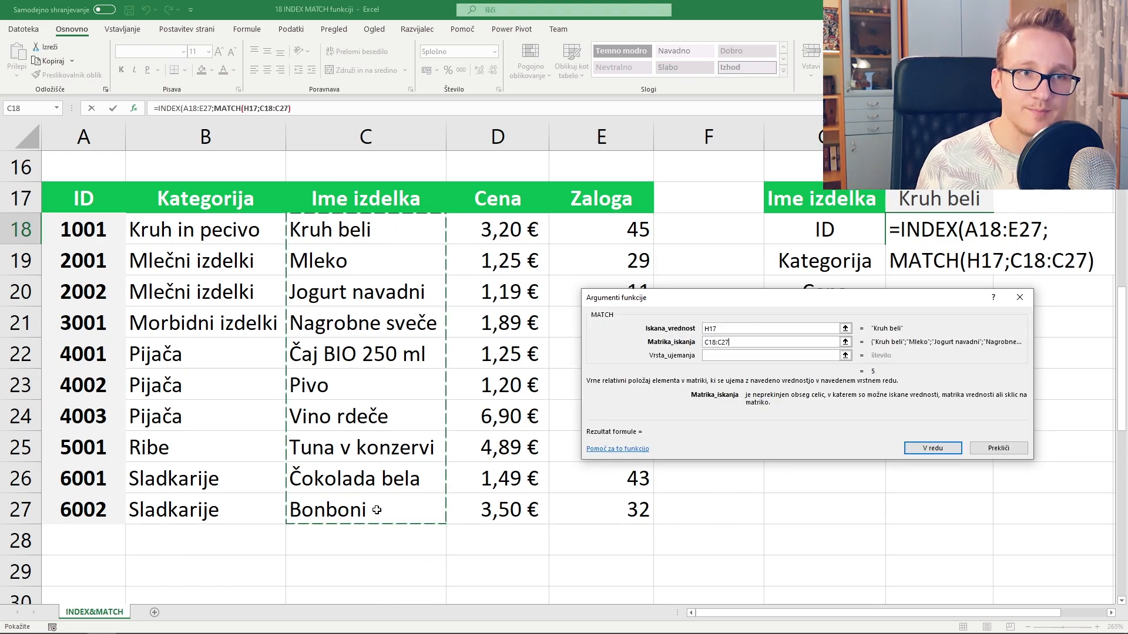
left_click(740, 357)
type("0")
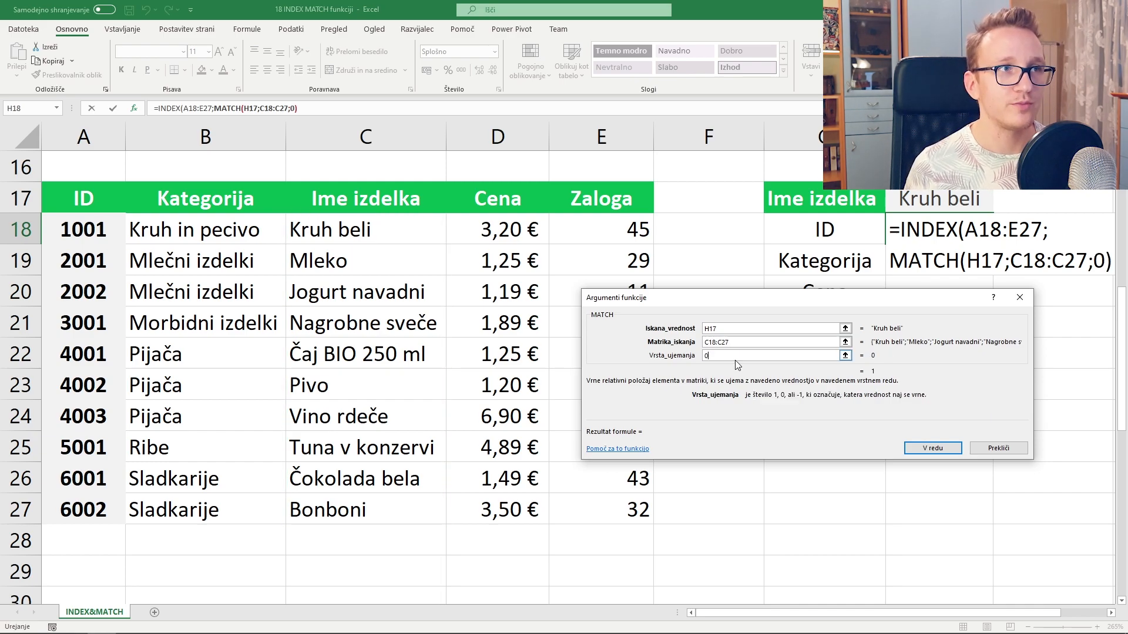
left_click(231, 109)
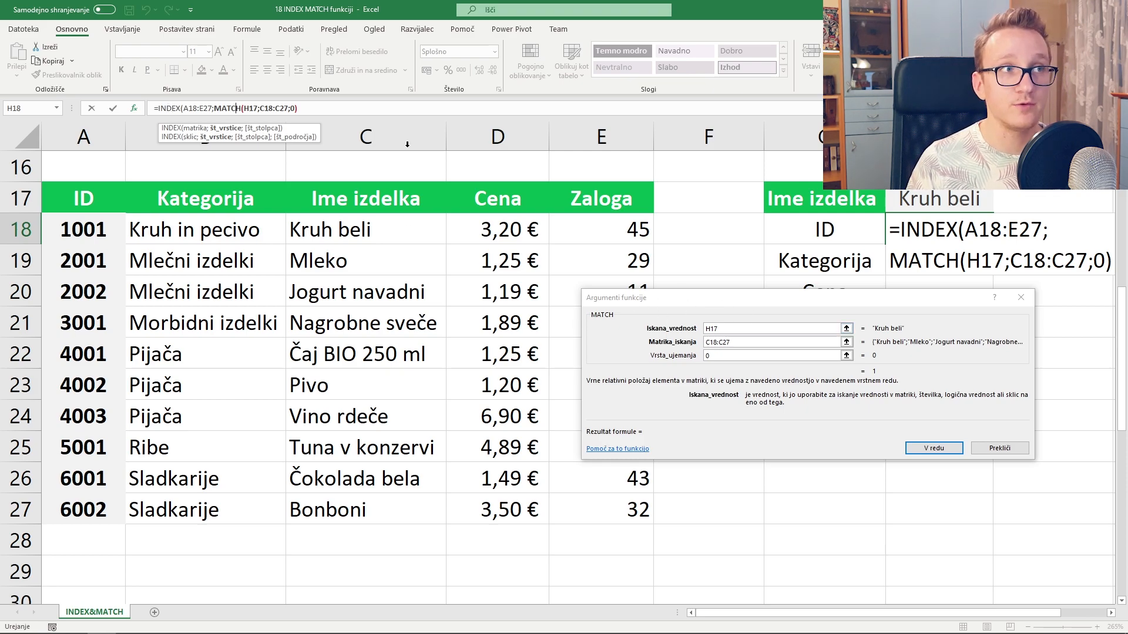
left_click(171, 110)
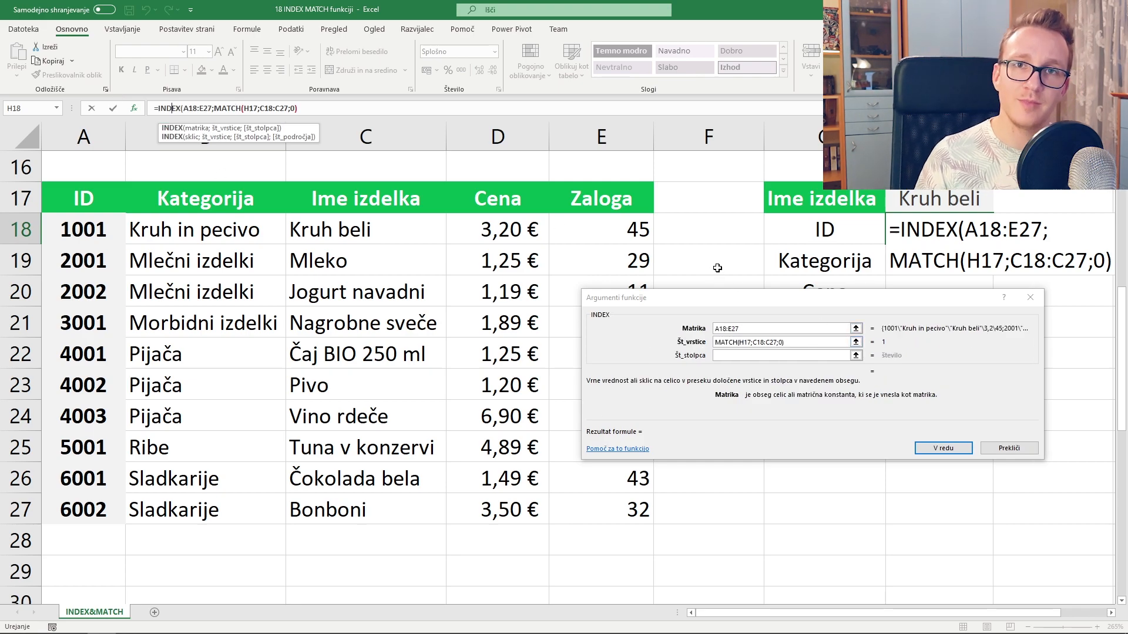
- Enter match( as INDEX's Št_stolpca column-number argument and bring up its arguments
left_click(803, 341)
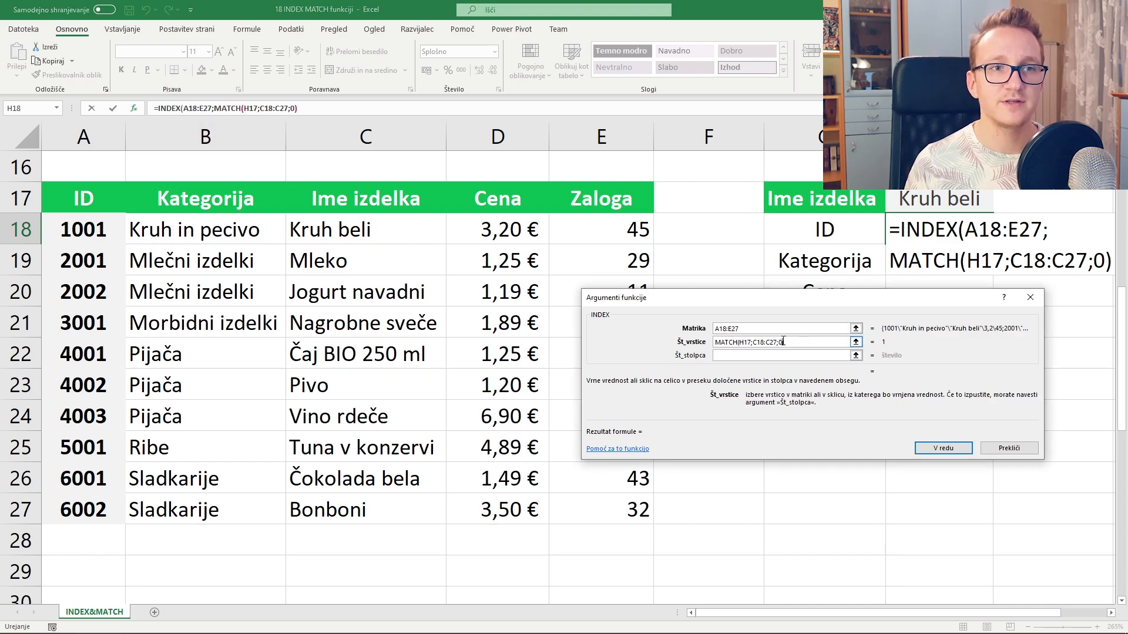
left_click(785, 355)
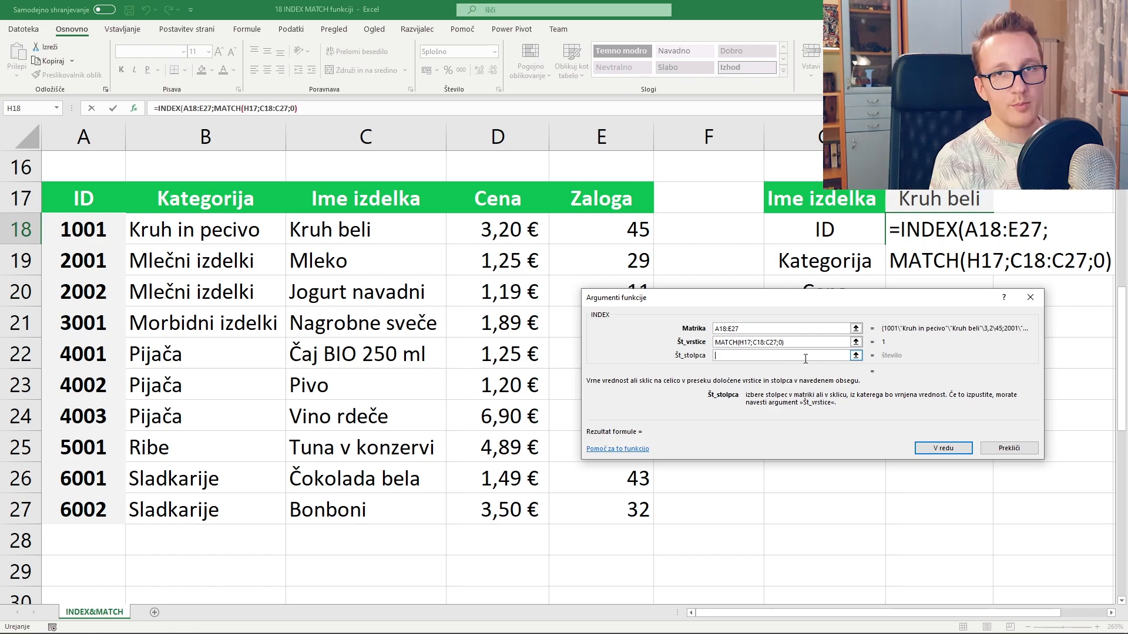
type("match(")
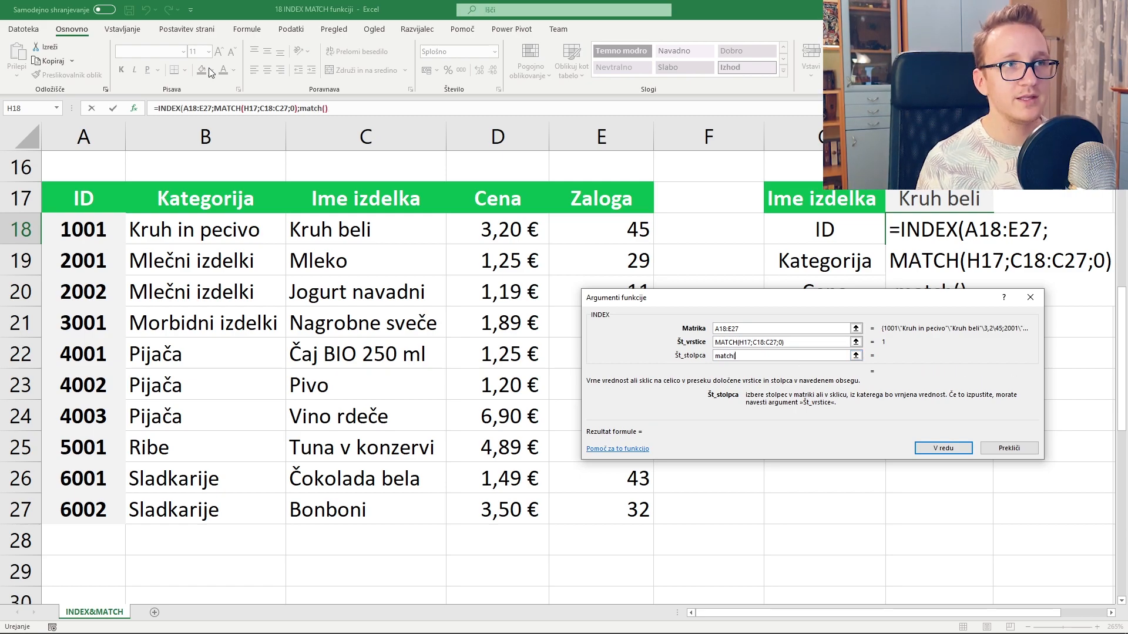
left_click(309, 109)
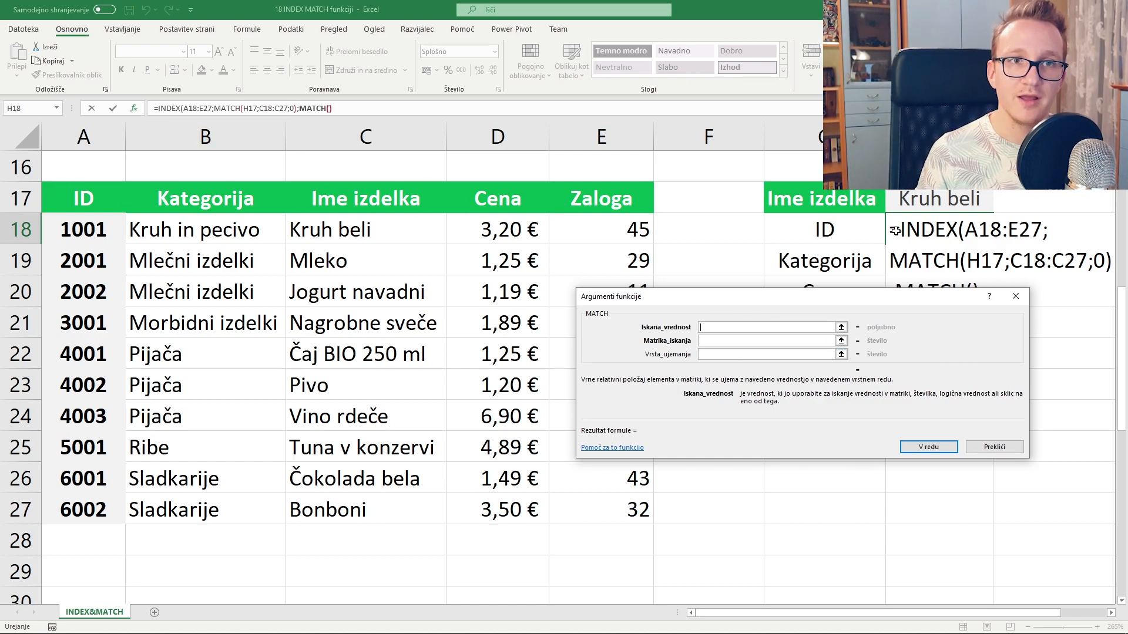
- Set the second MATCH to G18, A17:E17, match type 0, and accept the corrected formula returning 1001
left_click(827, 230)
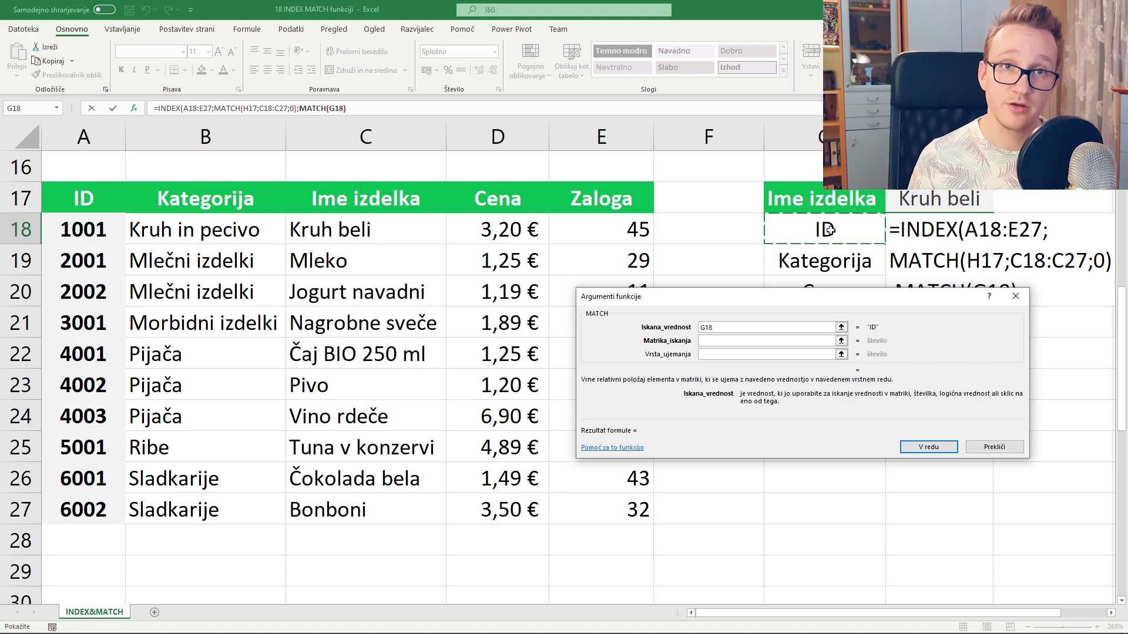
left_click(719, 343)
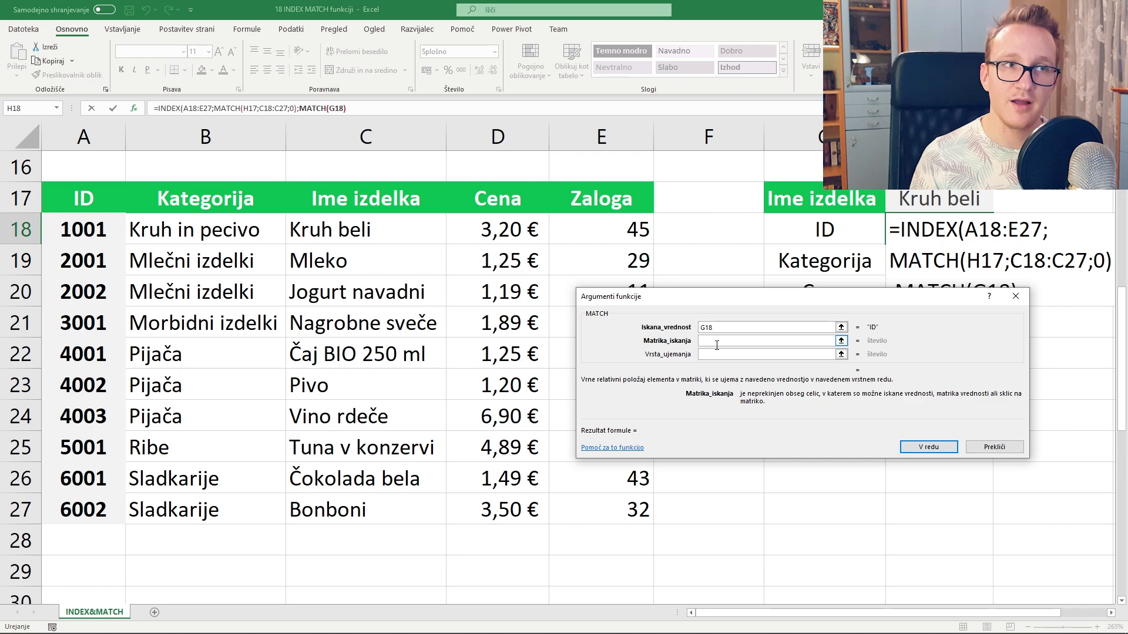
left_click(66, 200)
left_click_drag(65, 200, 578, 195)
left_click(753, 356)
type("0")
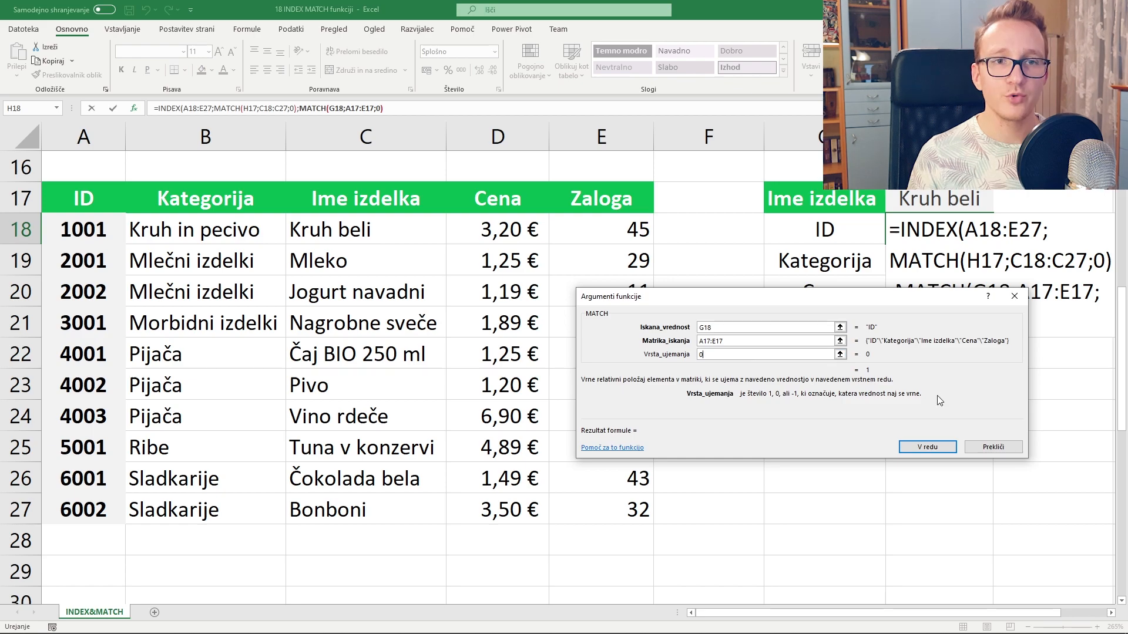
left_click(927, 448)
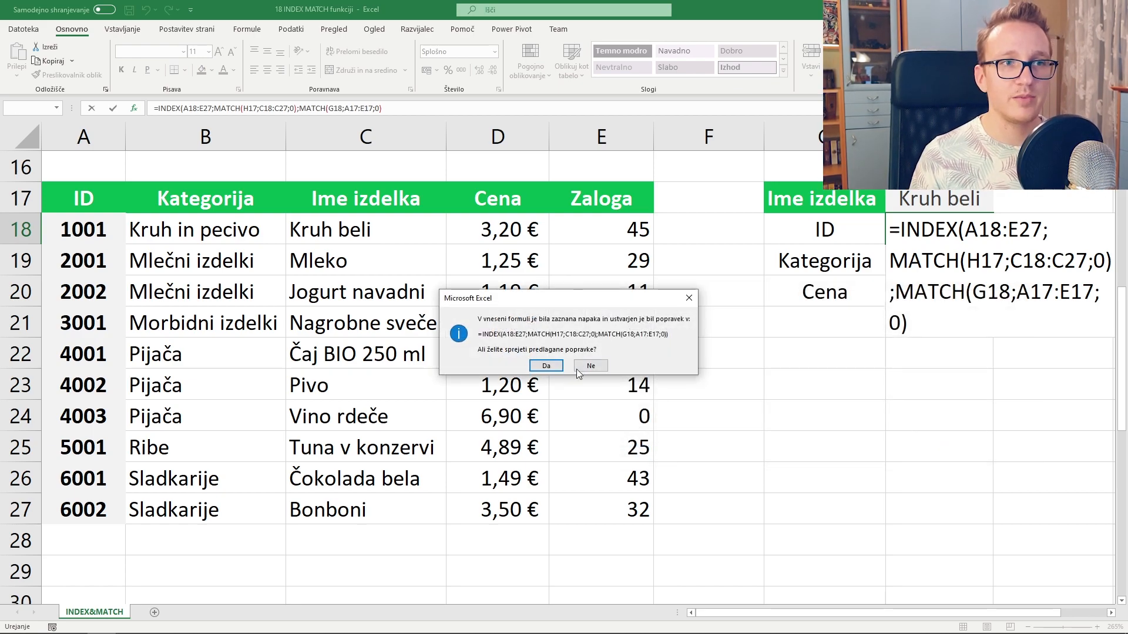
left_click(545, 366)
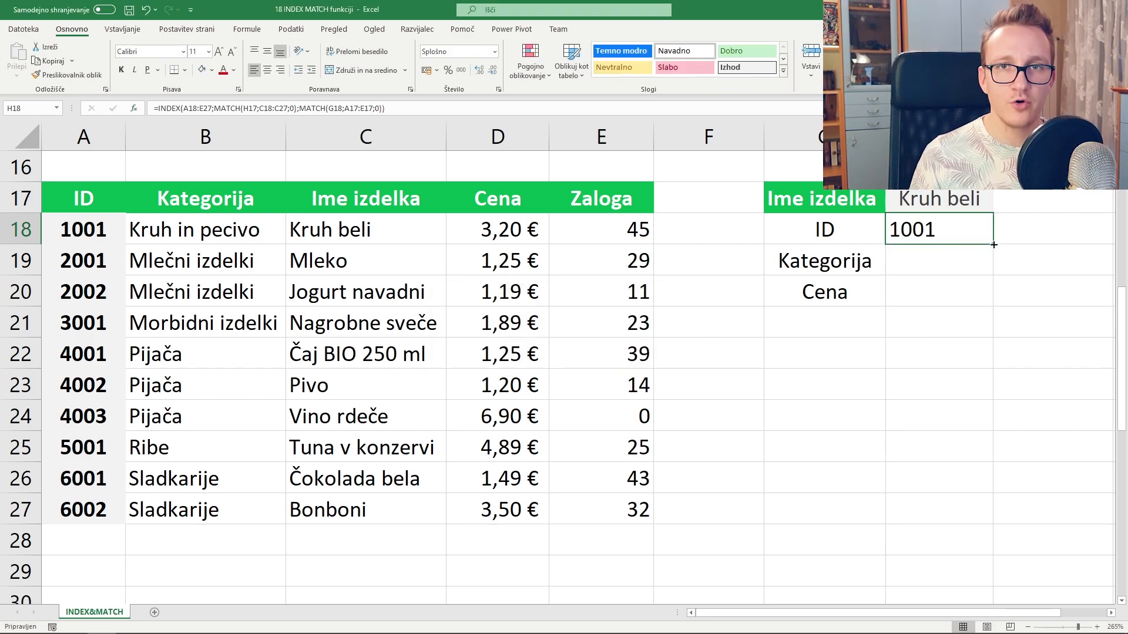
- Fill H18 down to H20, delete the resulting #N/A formulas in H19:H20, and reopen H18
left_click_drag(993, 245, 996, 307)
double_click(938, 261)
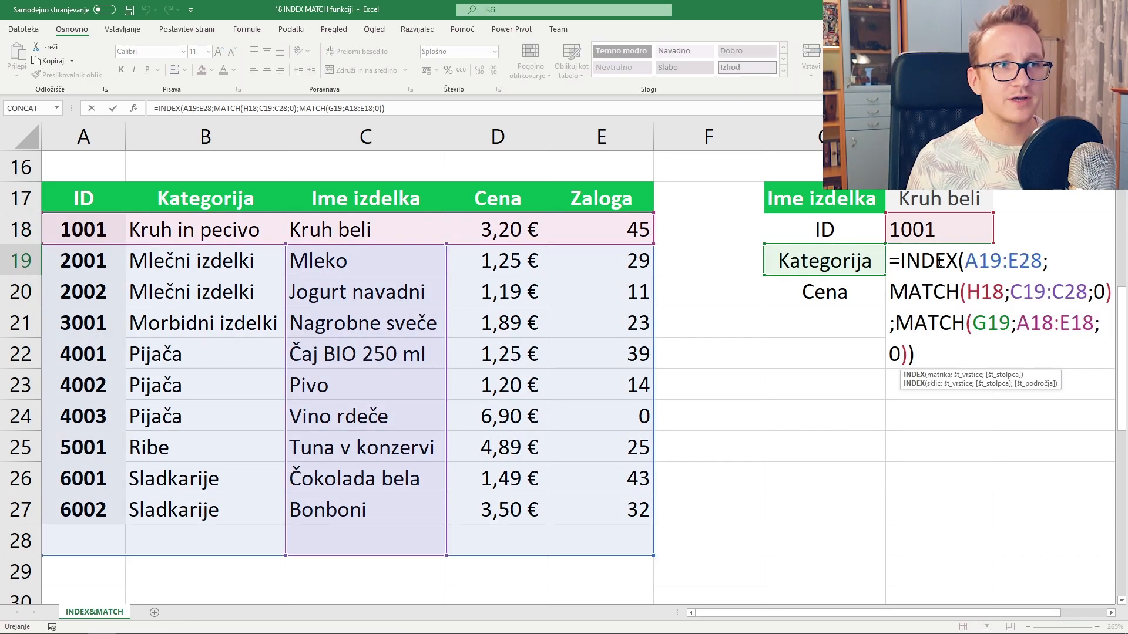
key("Escape")
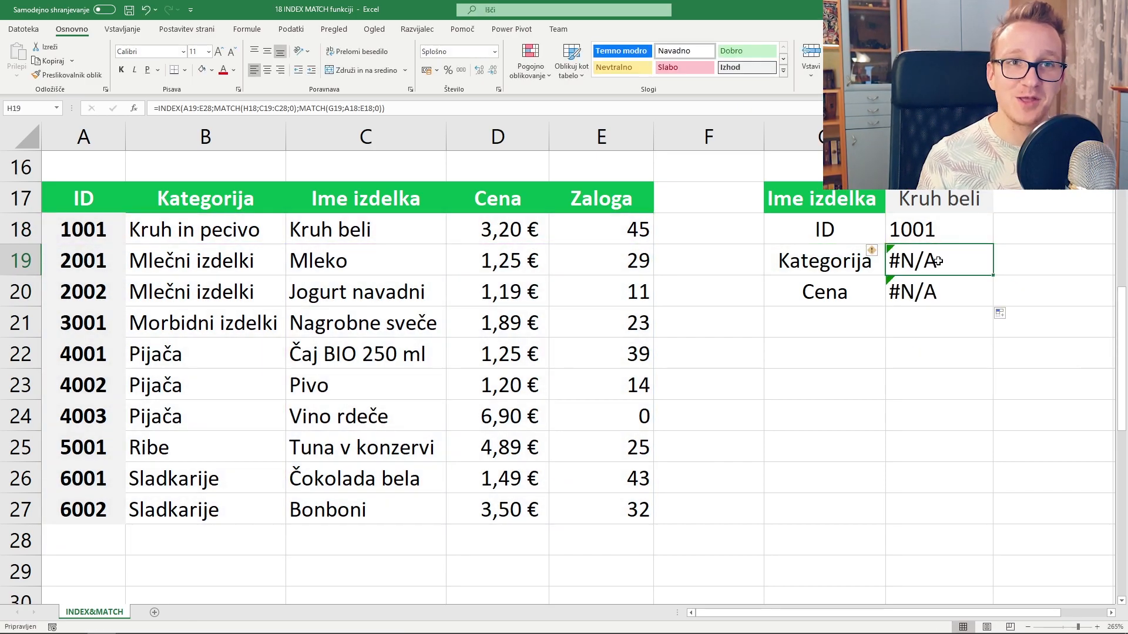
key("shift+Down")
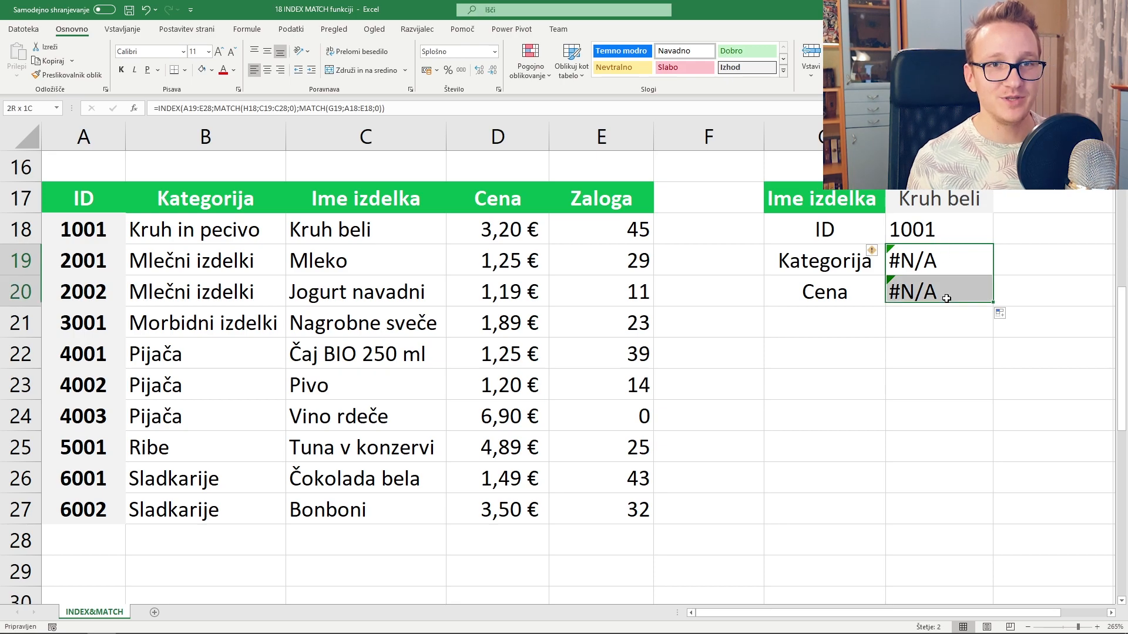
key("Delete")
left_click(931, 230)
double_click(931, 230)
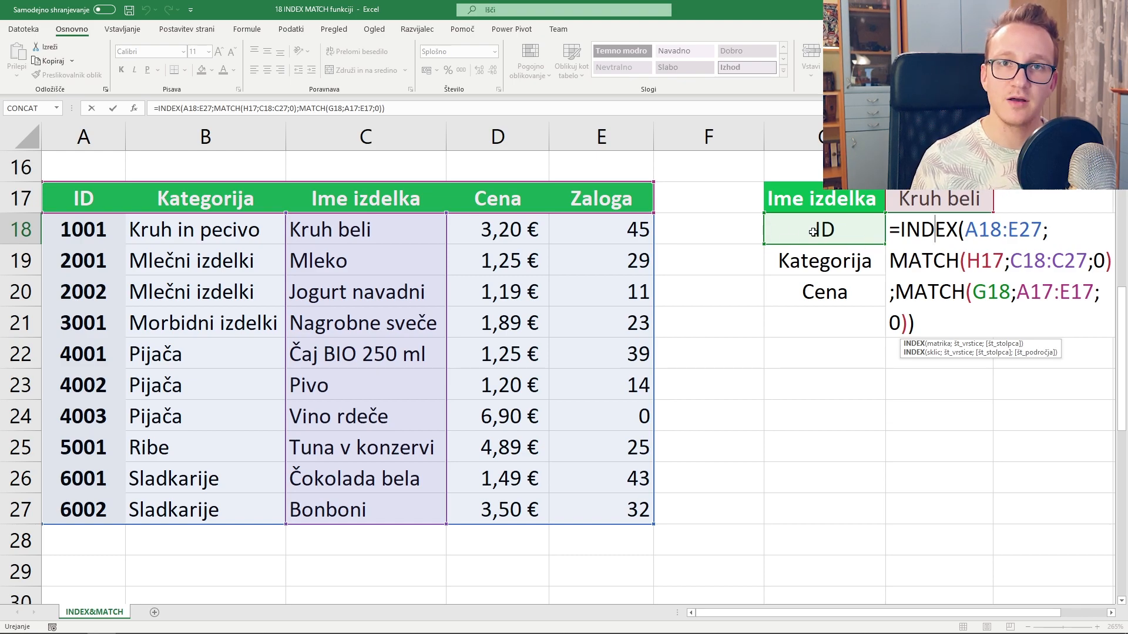
- Make A18:E27, C18:C27, H17 and A17:E17 absolute references in H18's formula
left_click(997, 297)
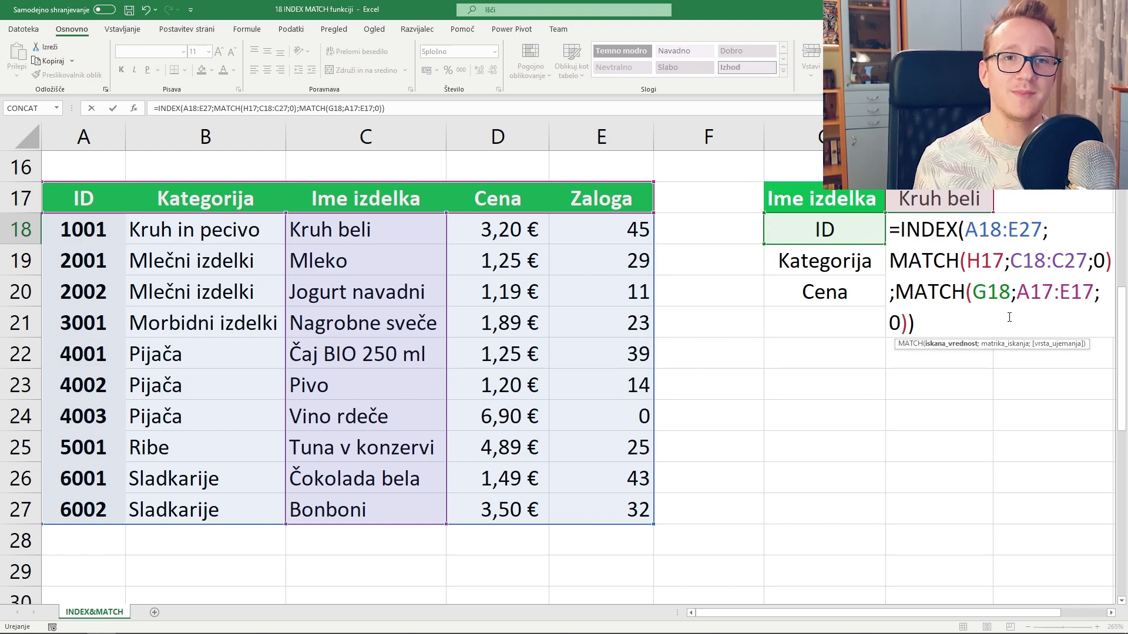
key("Up")
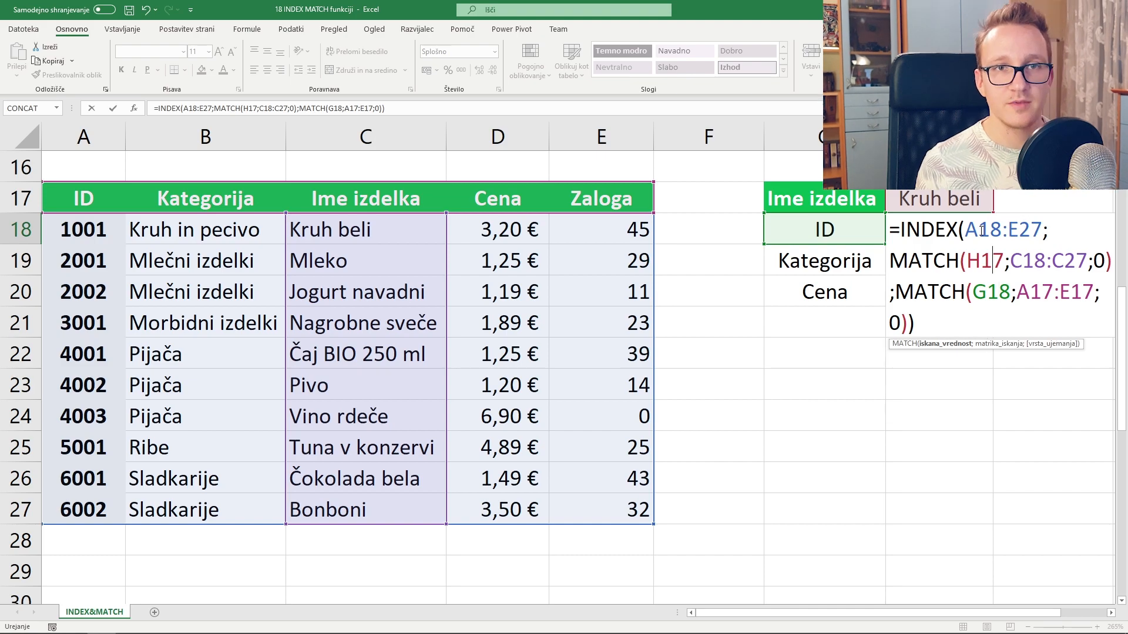
left_click_drag(979, 229, 1032, 230)
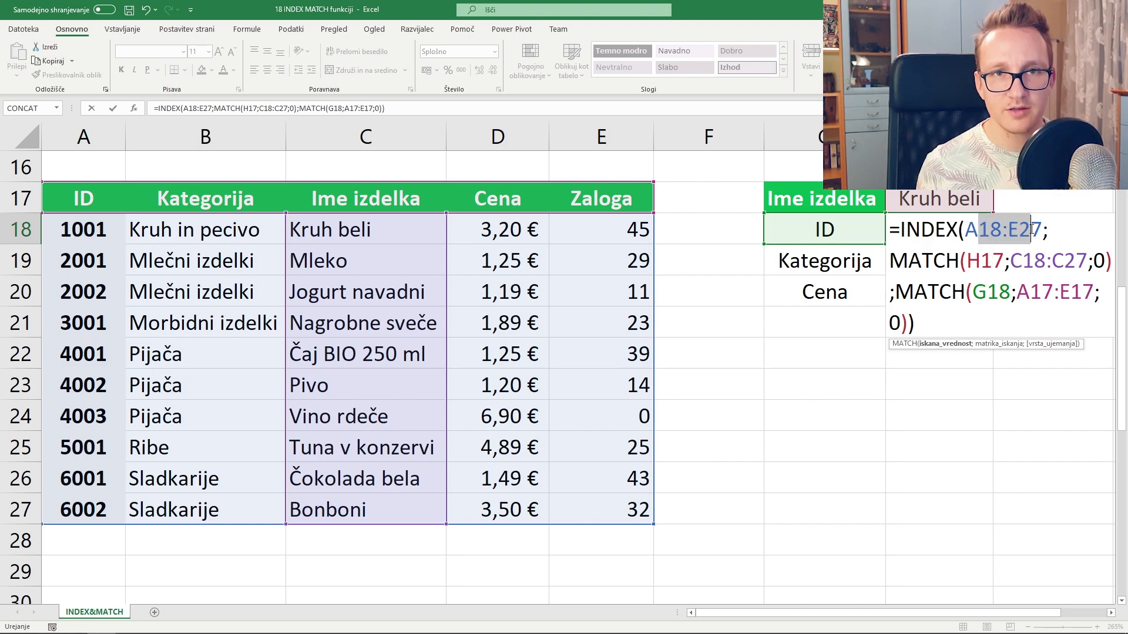
key("F4")
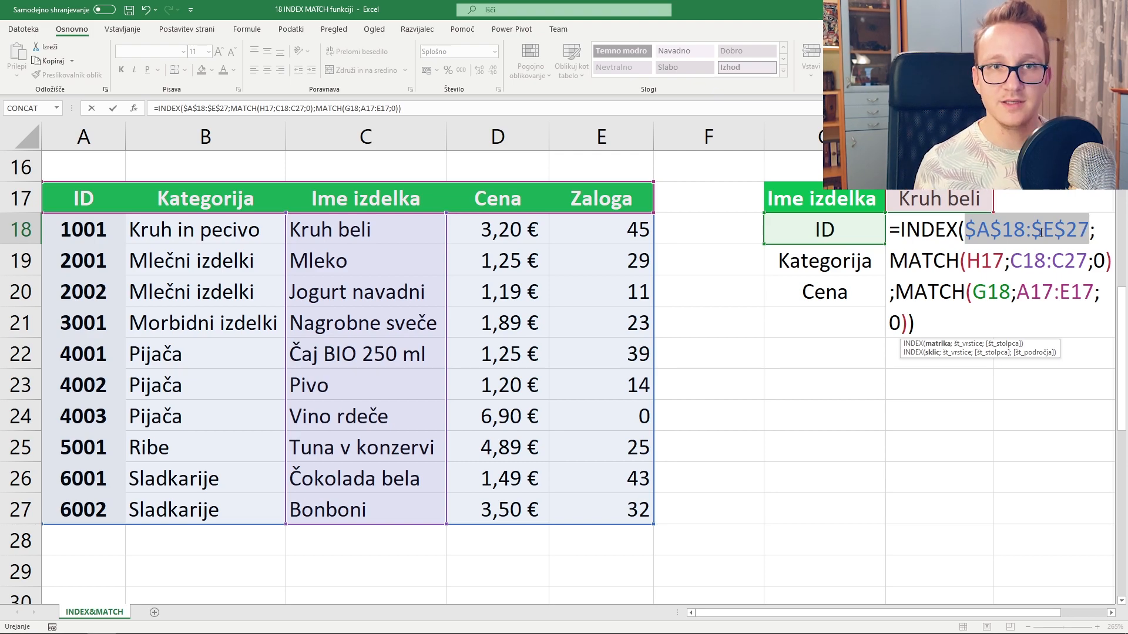
left_click_drag(1024, 262, 1065, 261)
key("F4")
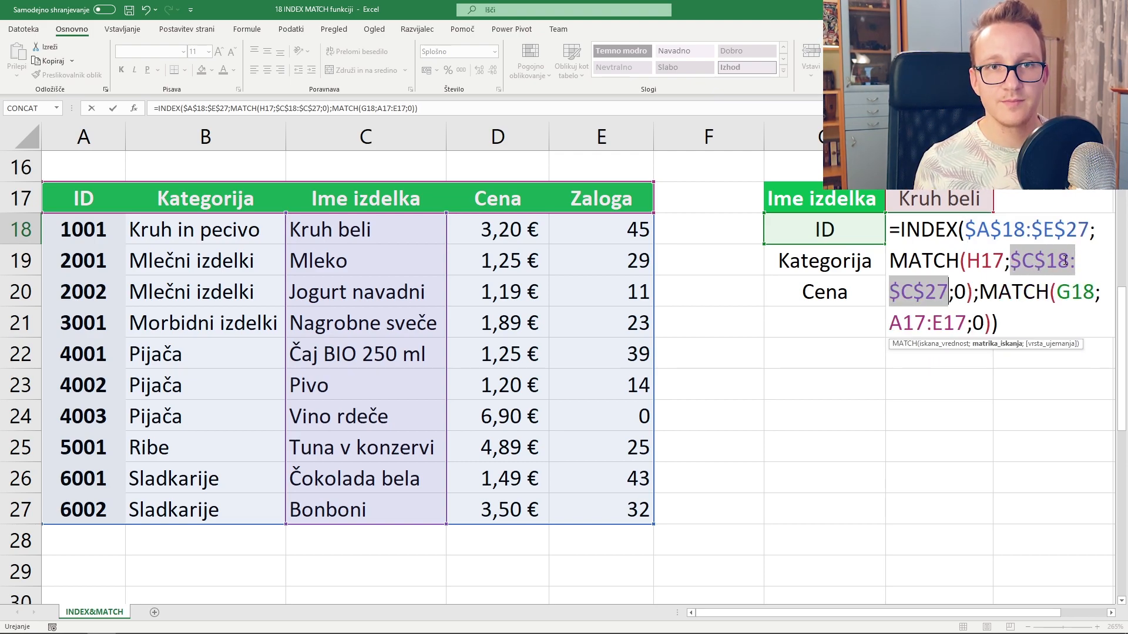
left_click(997, 260)
key("F4")
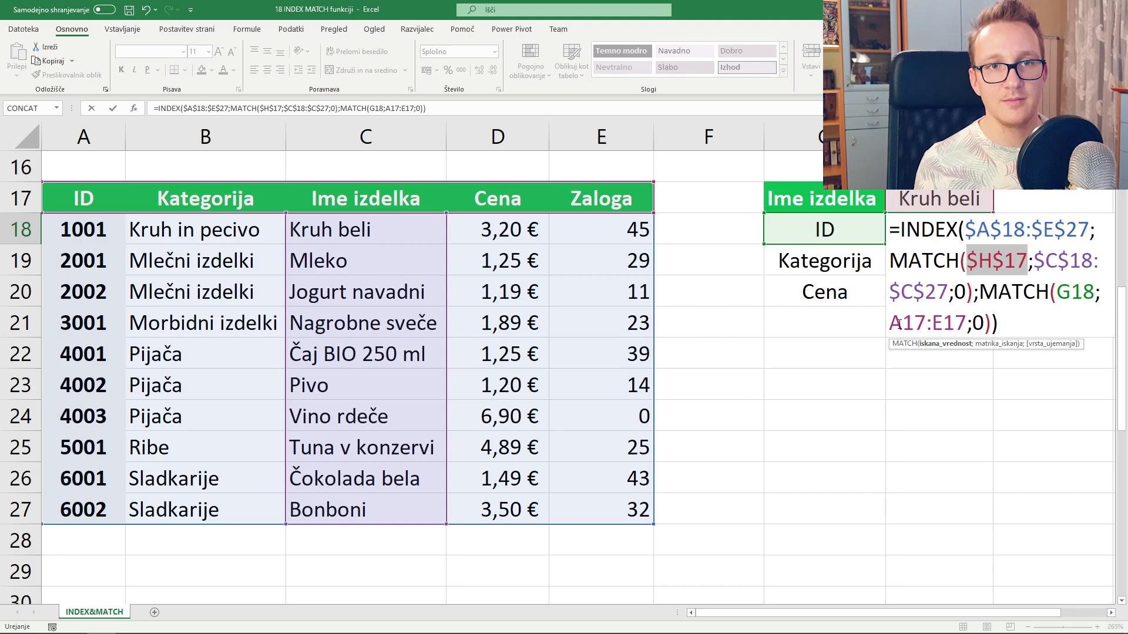
left_click_drag(902, 323, 941, 323)
key("F4")
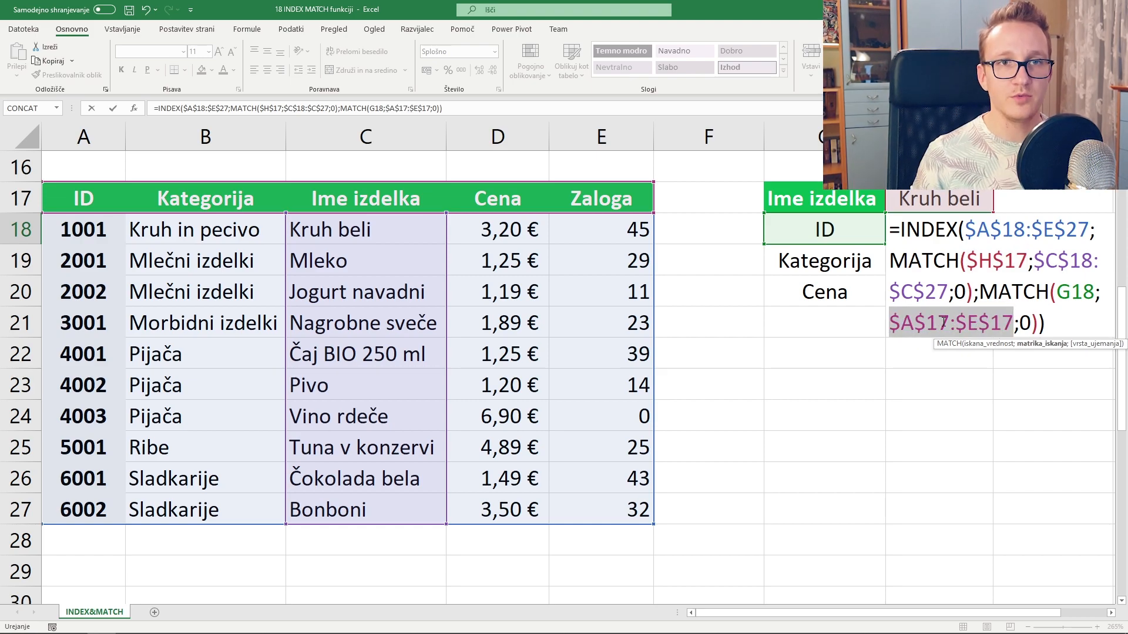
key("Return")
left_click(964, 241)
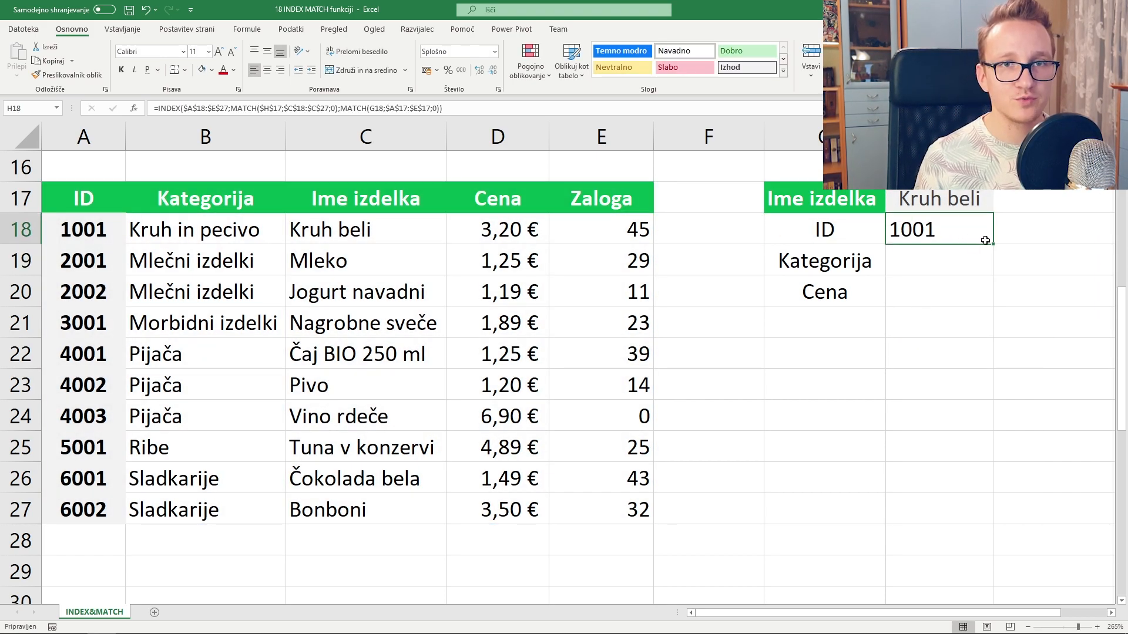
- Fill H18's formula to H20, returning Kruh in pecivo and 3,2 for Kategorija and Cena
left_click_drag(995, 244, 996, 300)
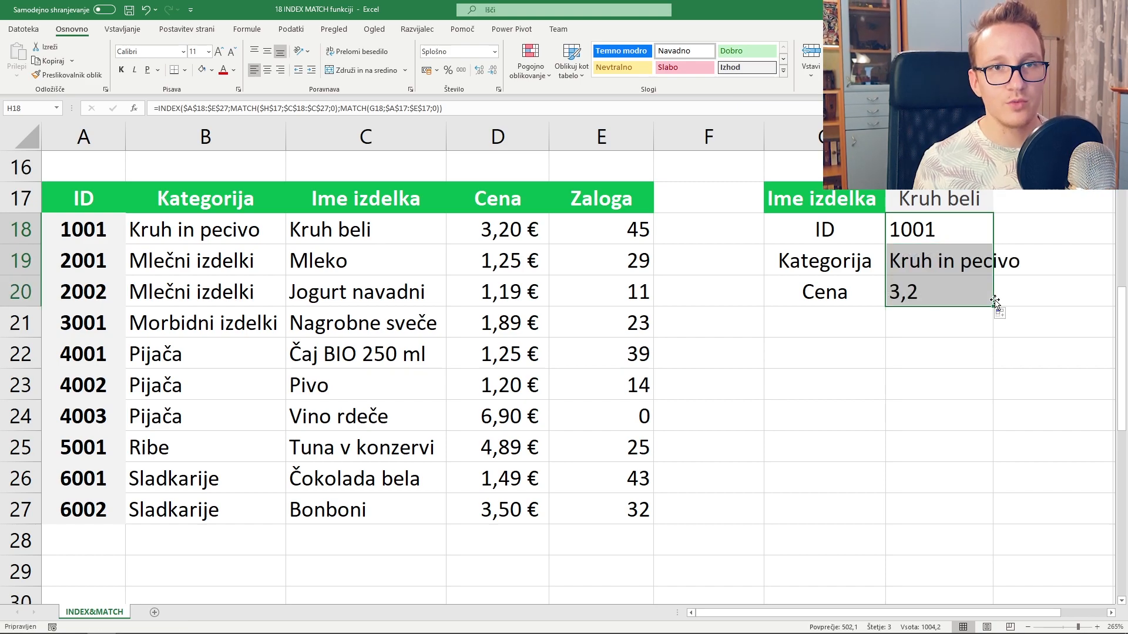
left_click(963, 349)
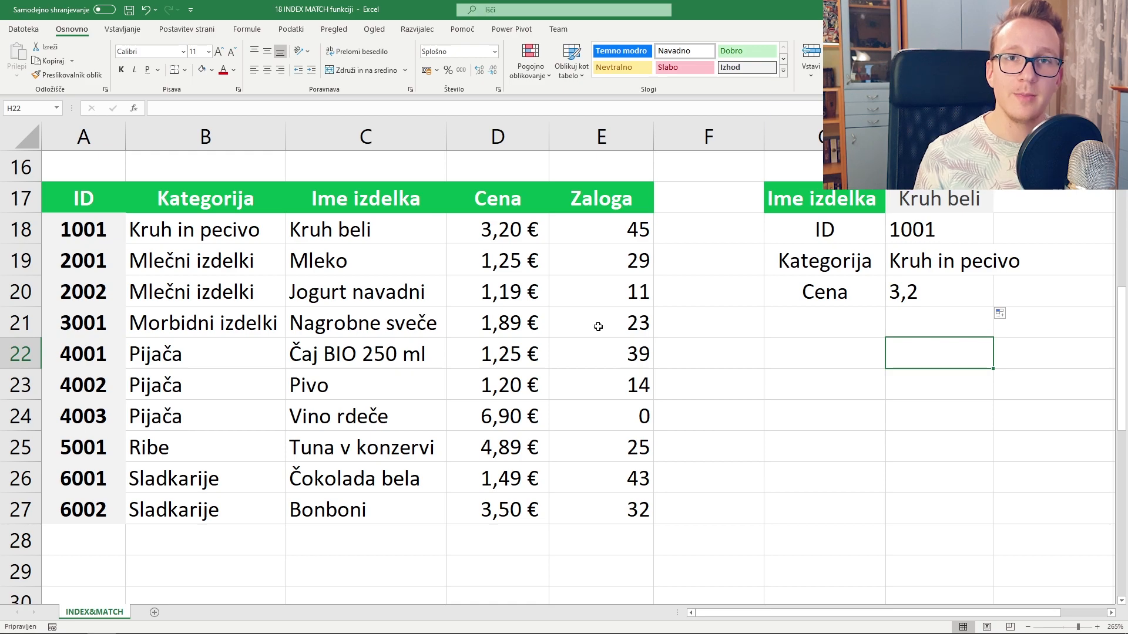
left_click(950, 233)
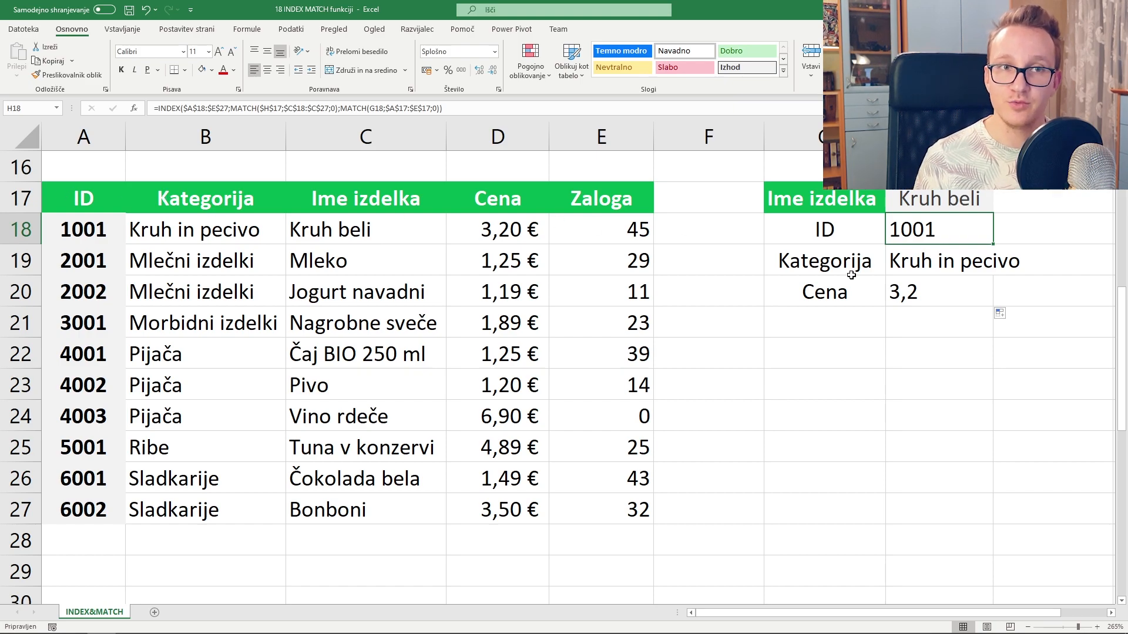
left_click(834, 294)
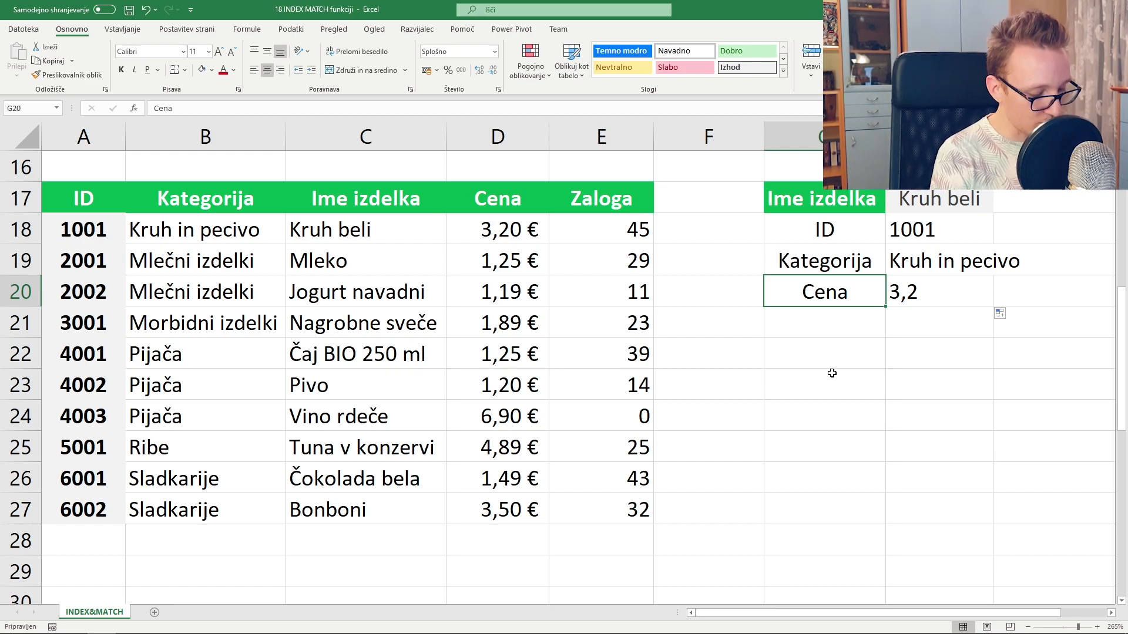
- Relabel G20 from Cena to Zaloga so H20 returns the stock of 45
type("Zaloga")
key("Return")
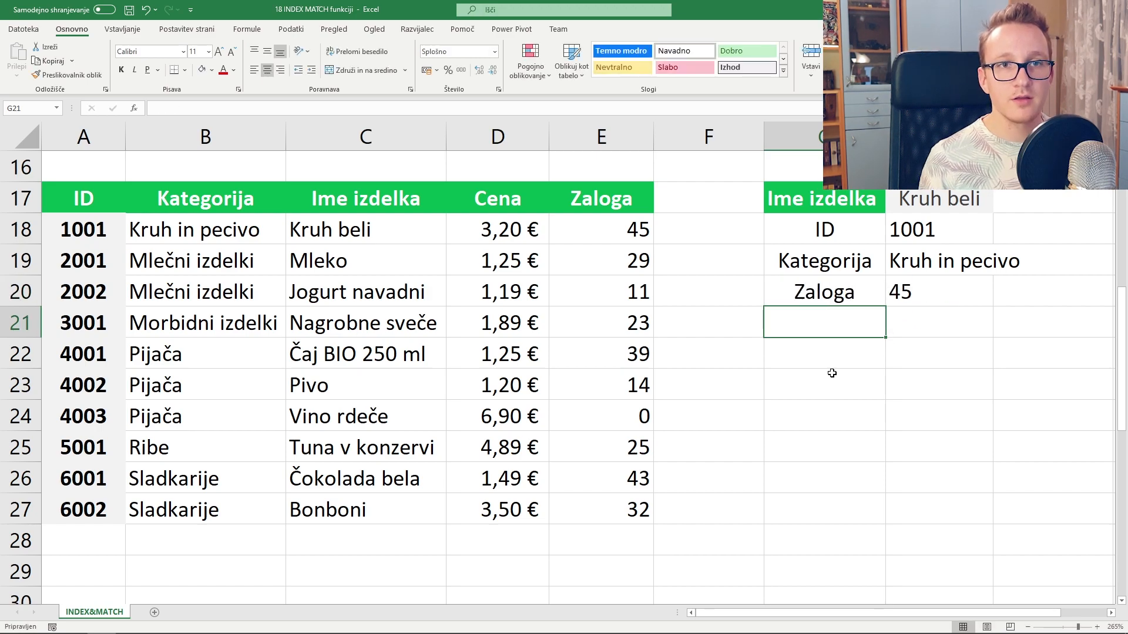
left_click(967, 296)
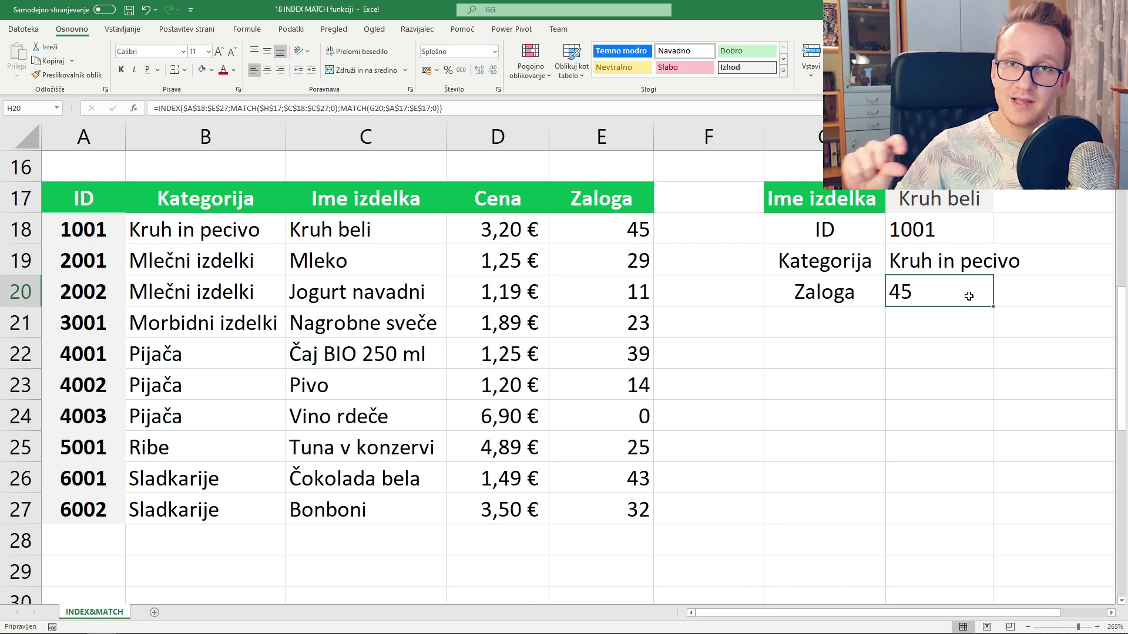
left_click(837, 299)
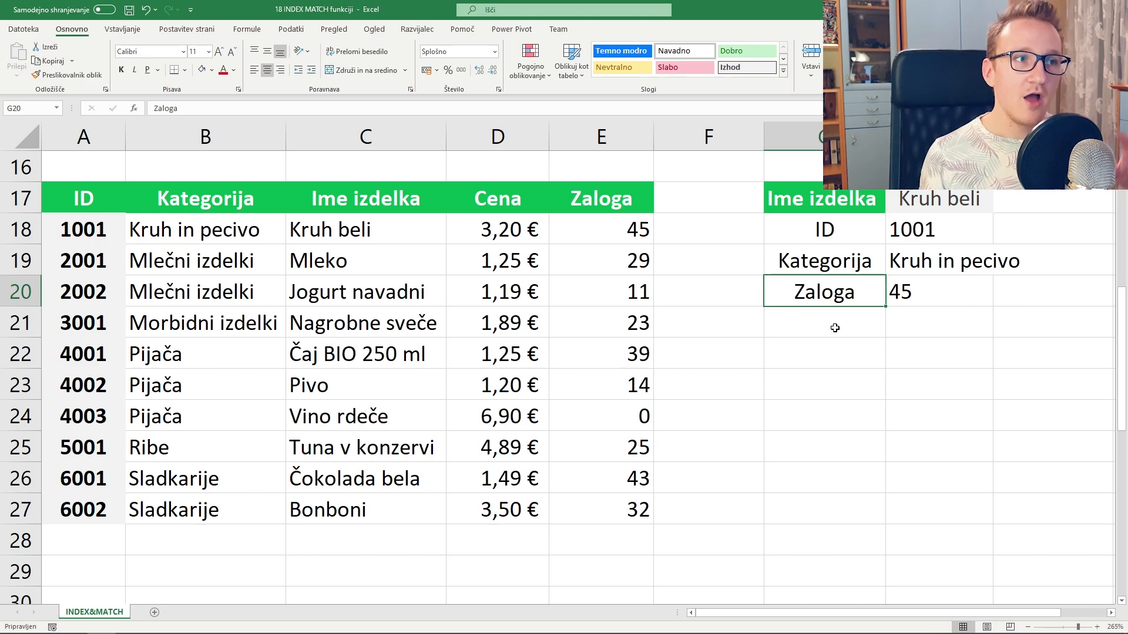
scroll(834, 328, "down", 6)
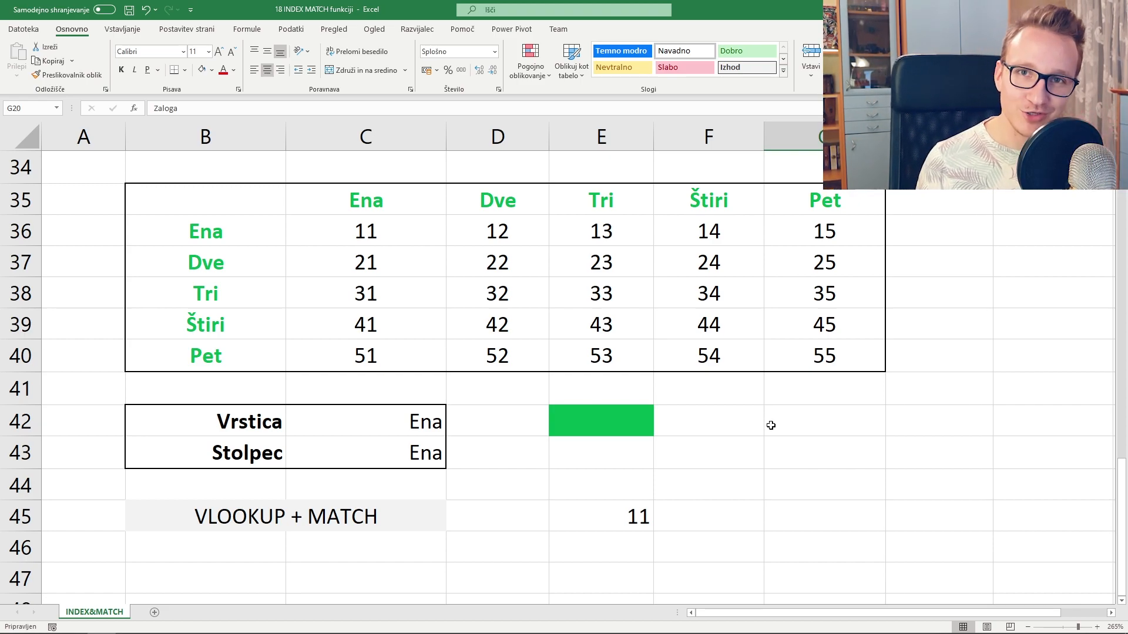
left_click(353, 235)
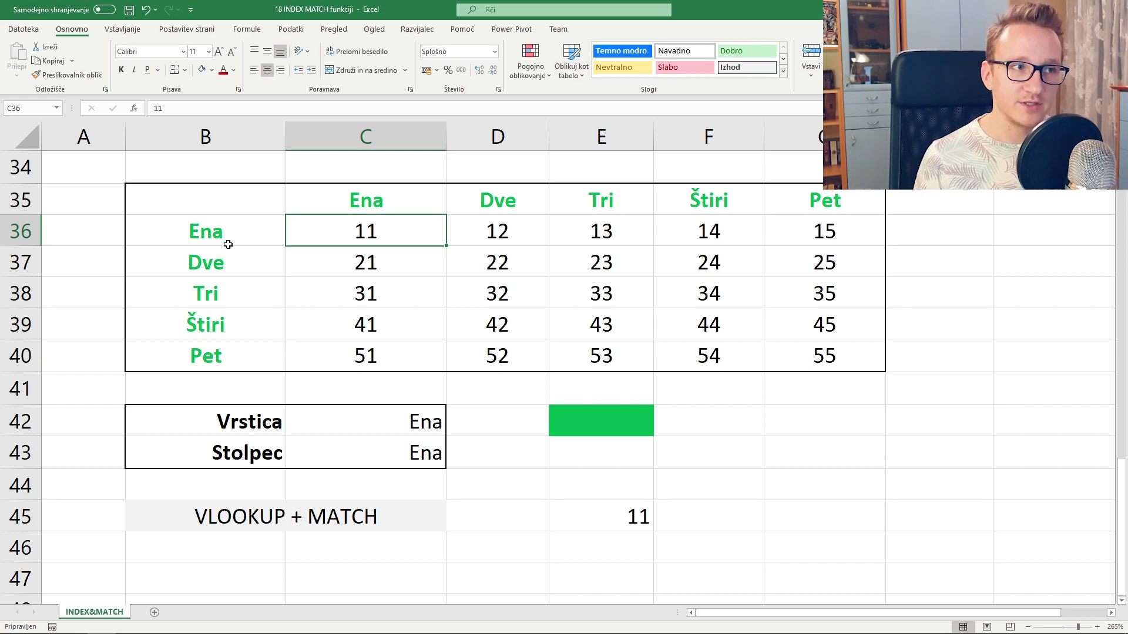
left_click_drag(228, 244, 246, 264)
left_click_drag(362, 196, 700, 204)
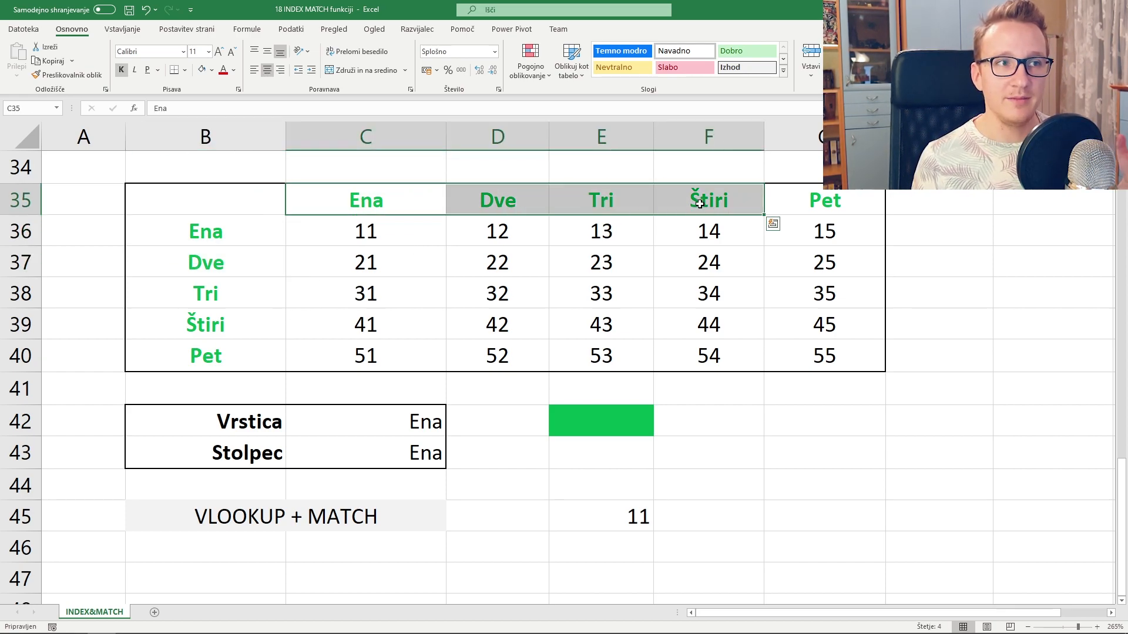
left_click(418, 200)
left_click(498, 201)
left_click(646, 200)
left_click(735, 203)
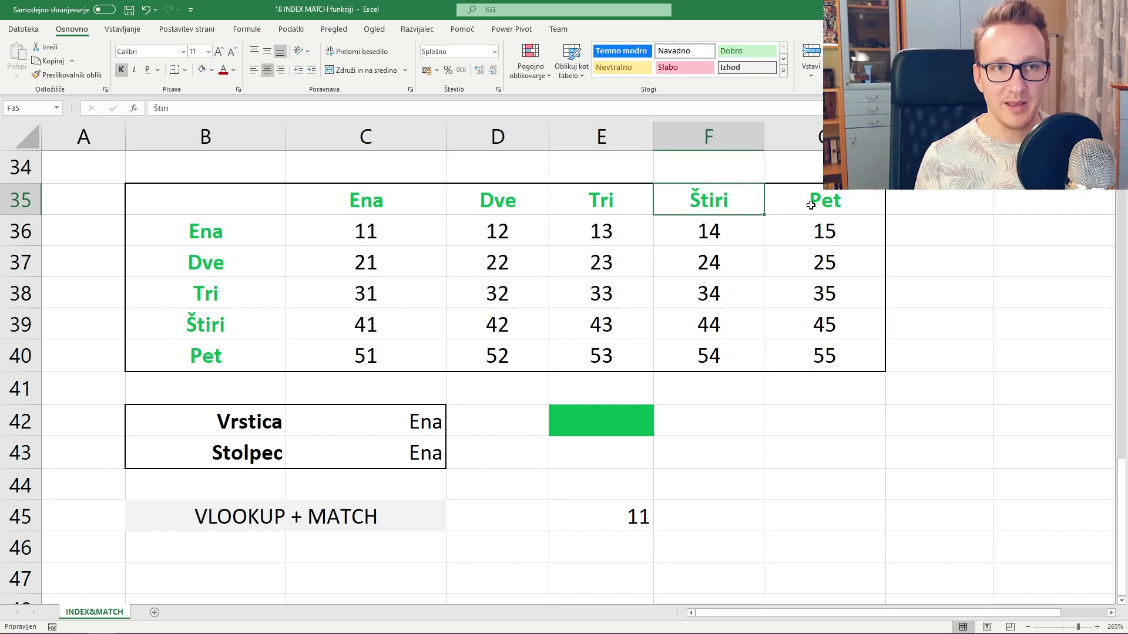
left_click(810, 205)
left_click_drag(267, 229, 251, 319)
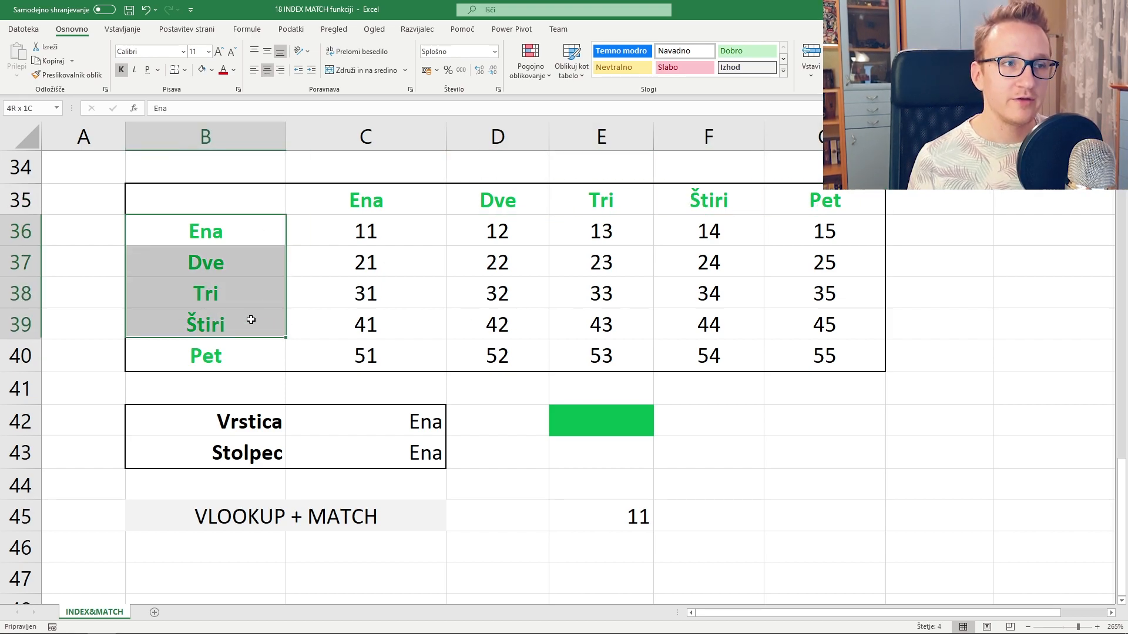
left_click_drag(376, 231, 851, 359)
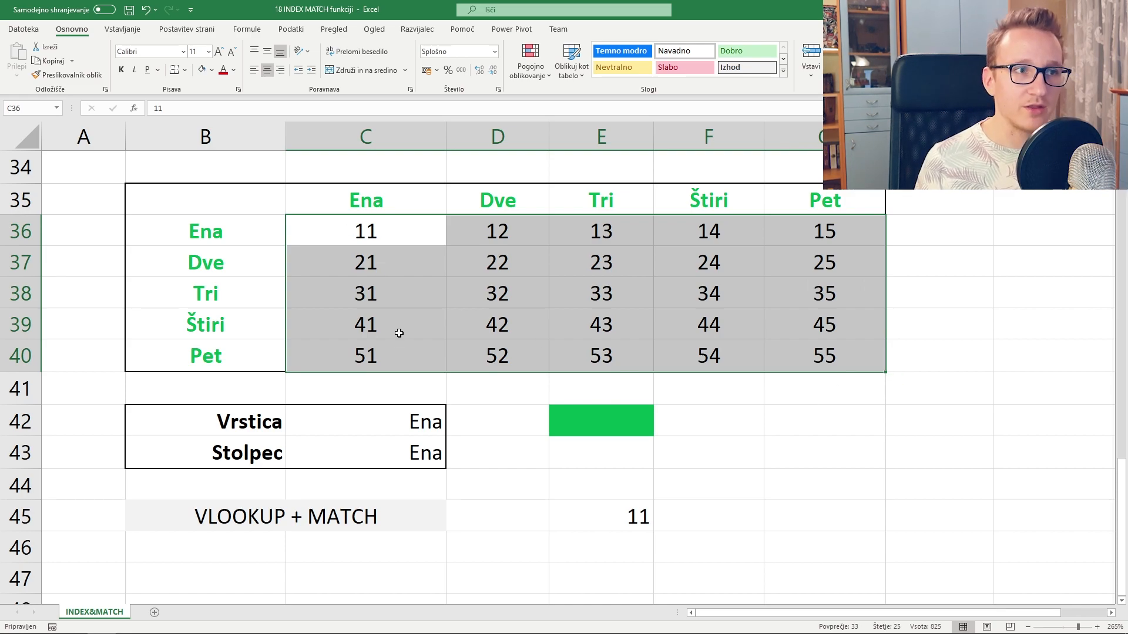
left_click(364, 263)
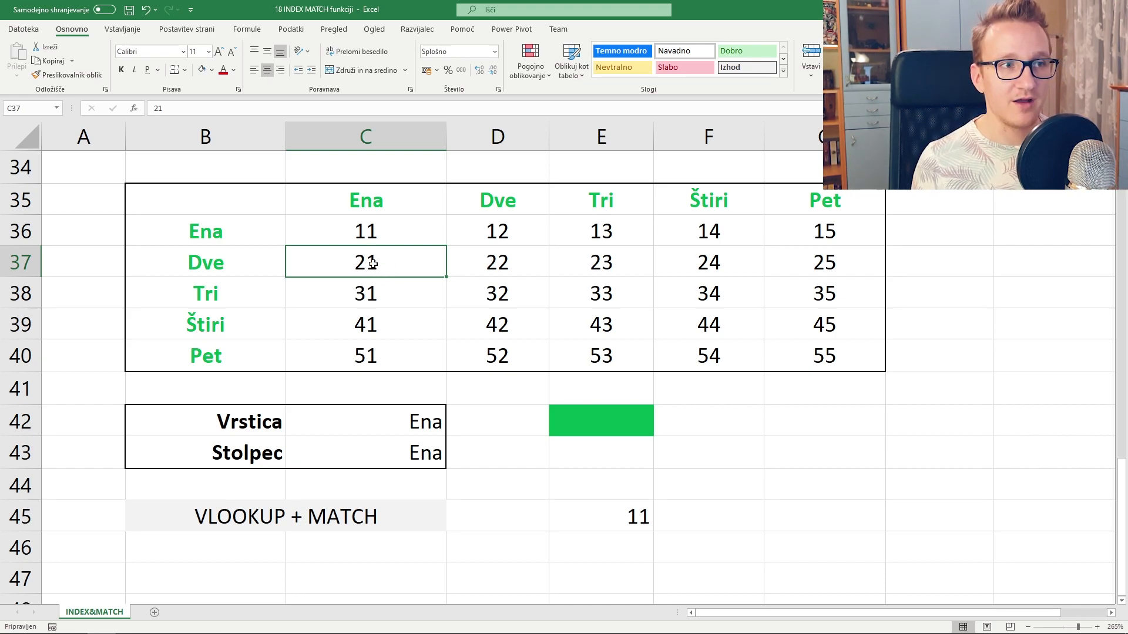
left_click(612, 295)
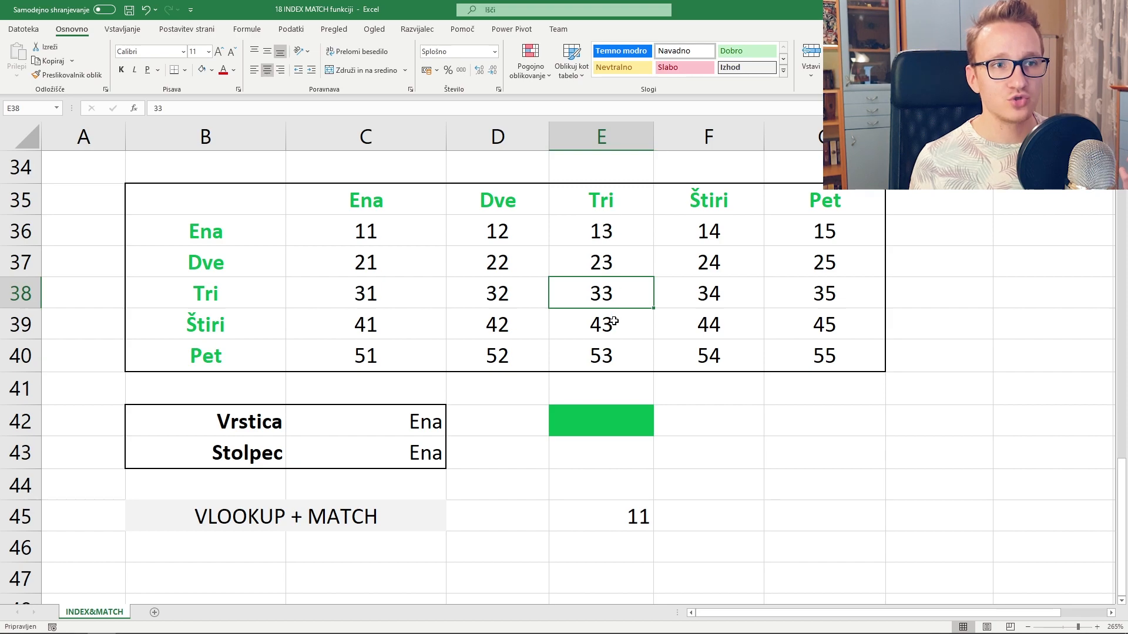
left_click(592, 421)
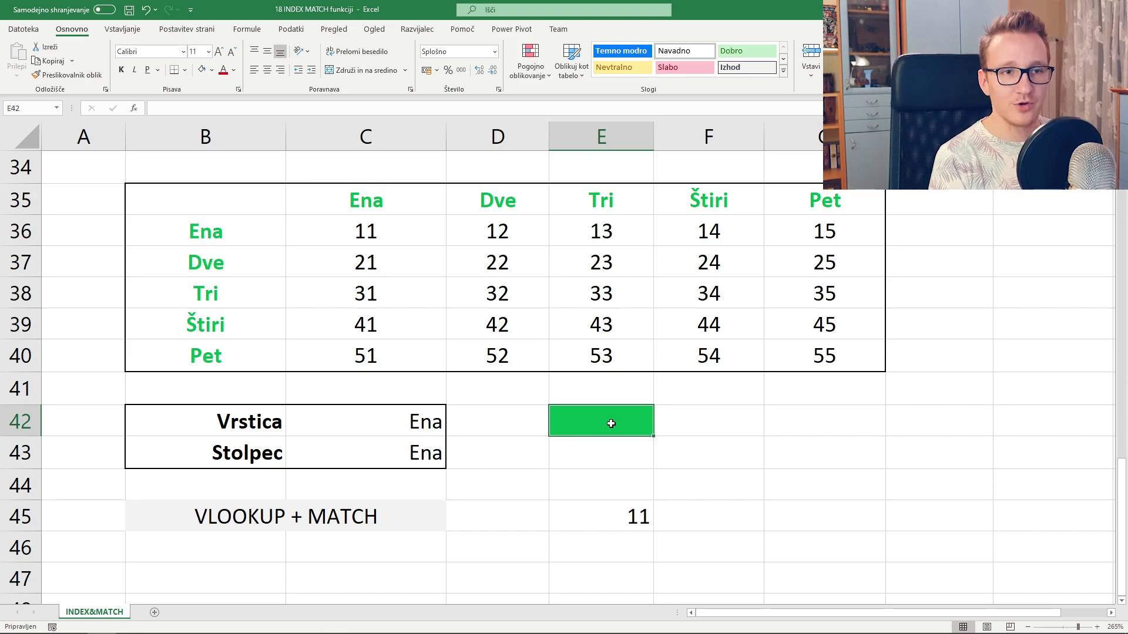
- Begin E42's formula as =INDEX over the 5×5 grid C36:G40
type("=index(")
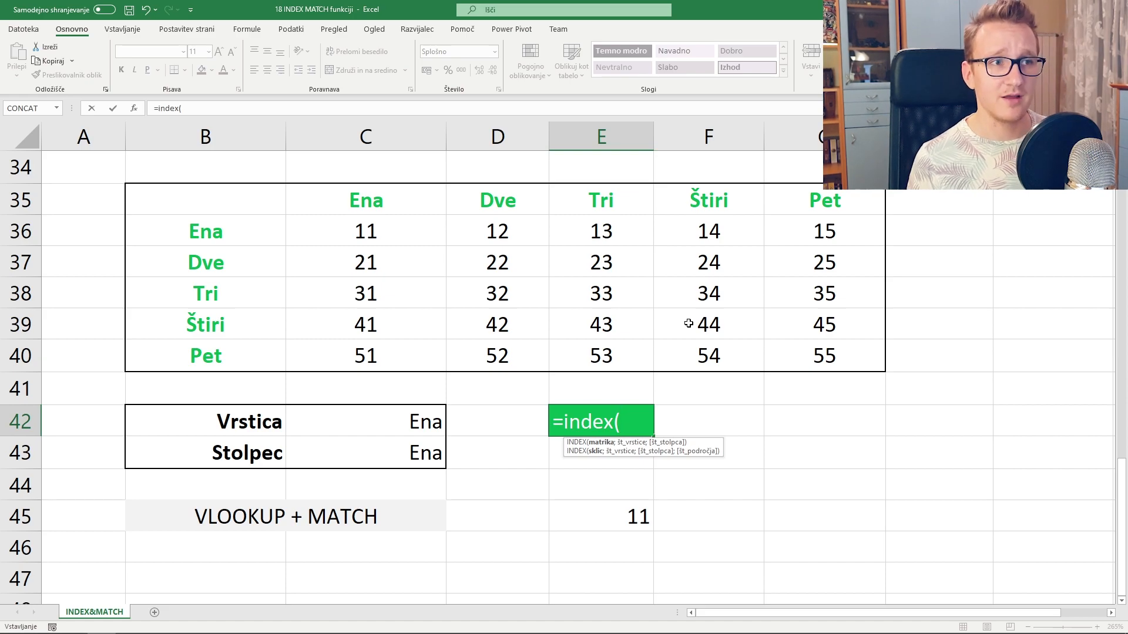
left_click(386, 233)
left_click_drag(386, 233, 835, 358)
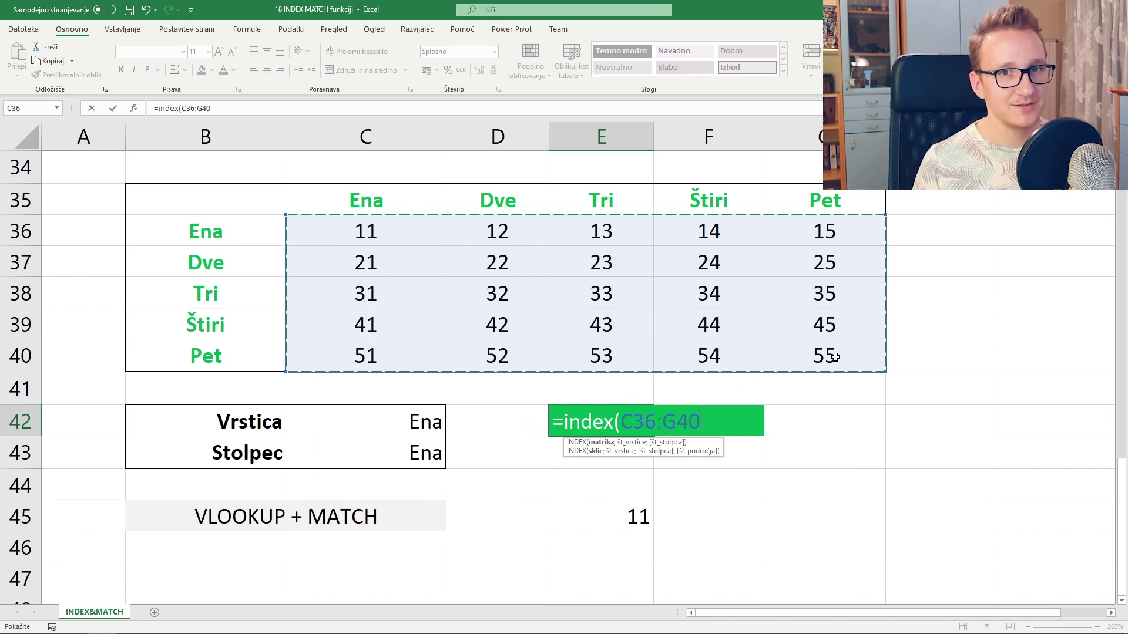
- Add the row MATCH looking up C42 in B36:B40 with match type 0, then start match(
type(";")
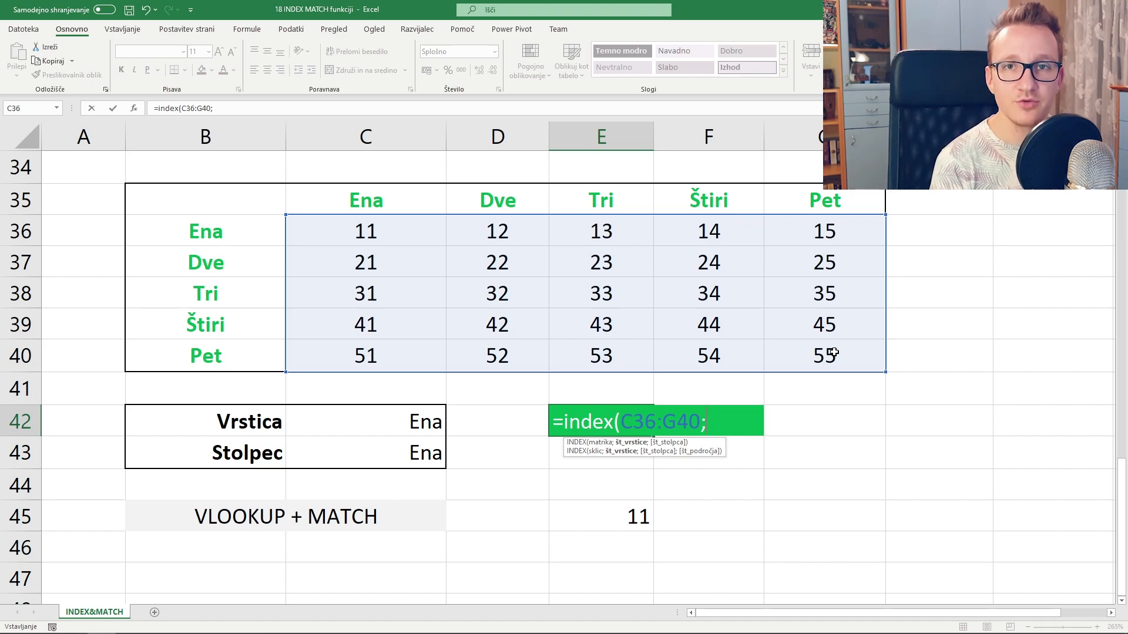
type("match/")
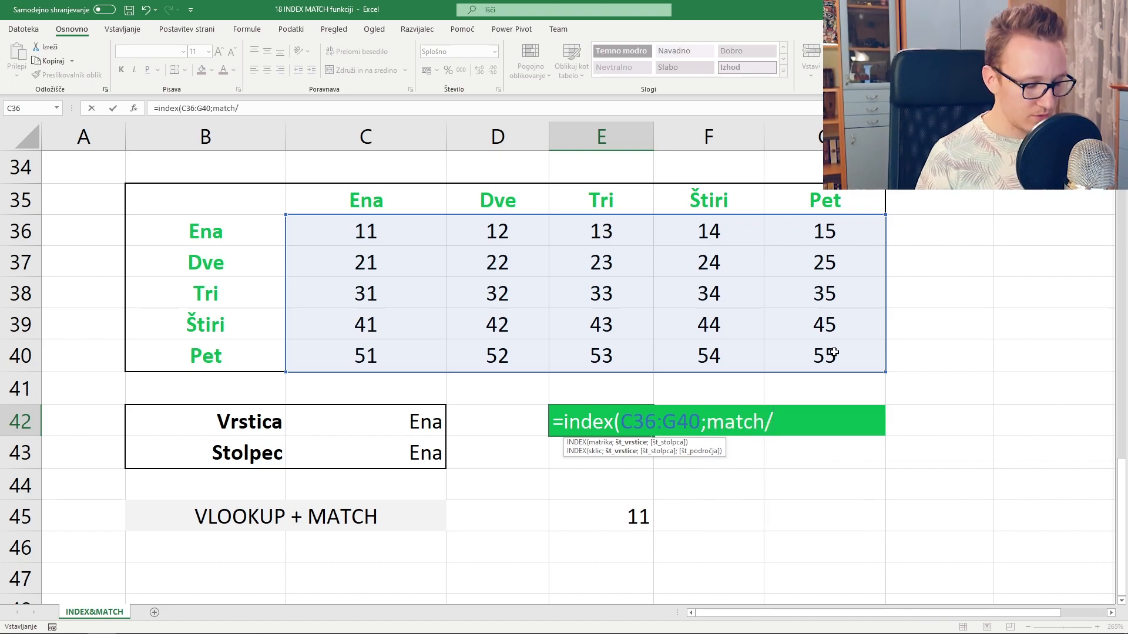
key("BackSpace")
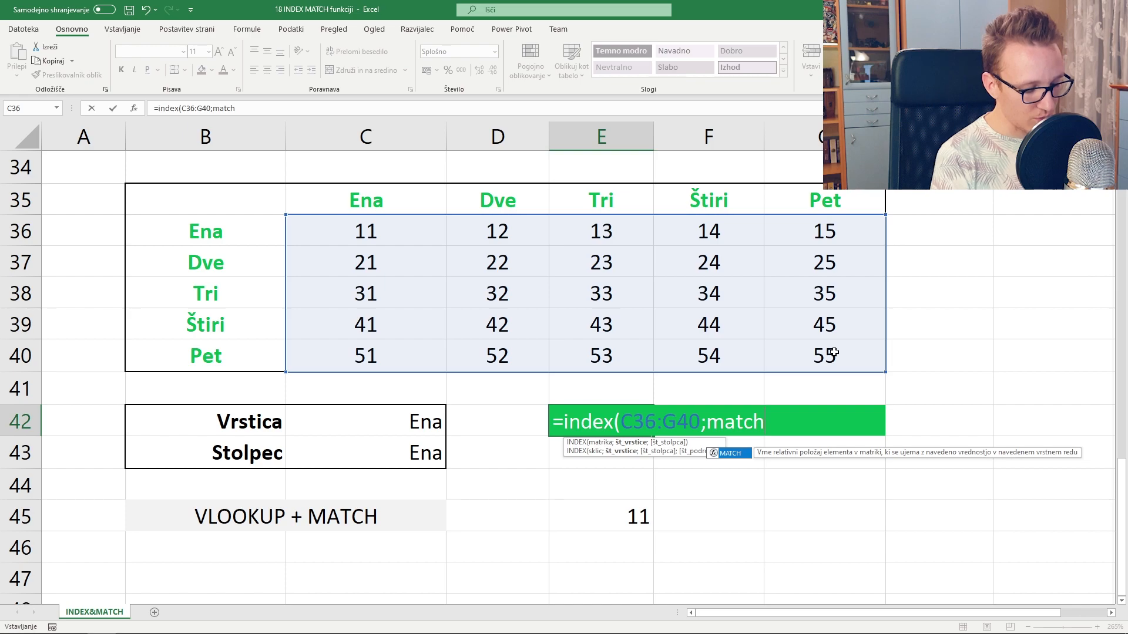
type("(")
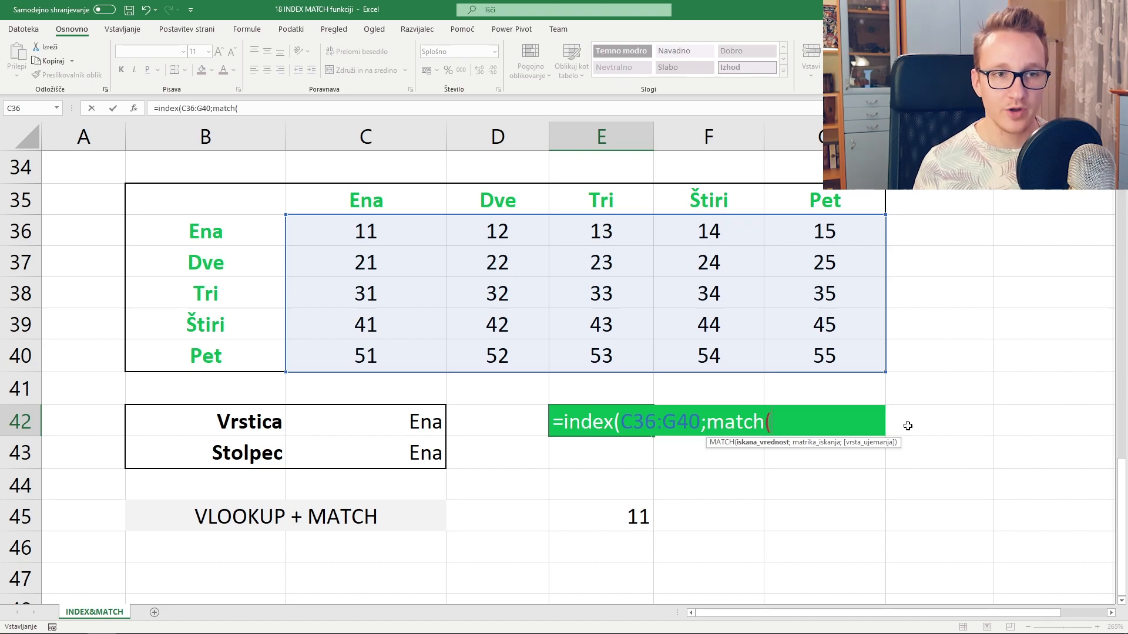
left_click(407, 425)
type(";")
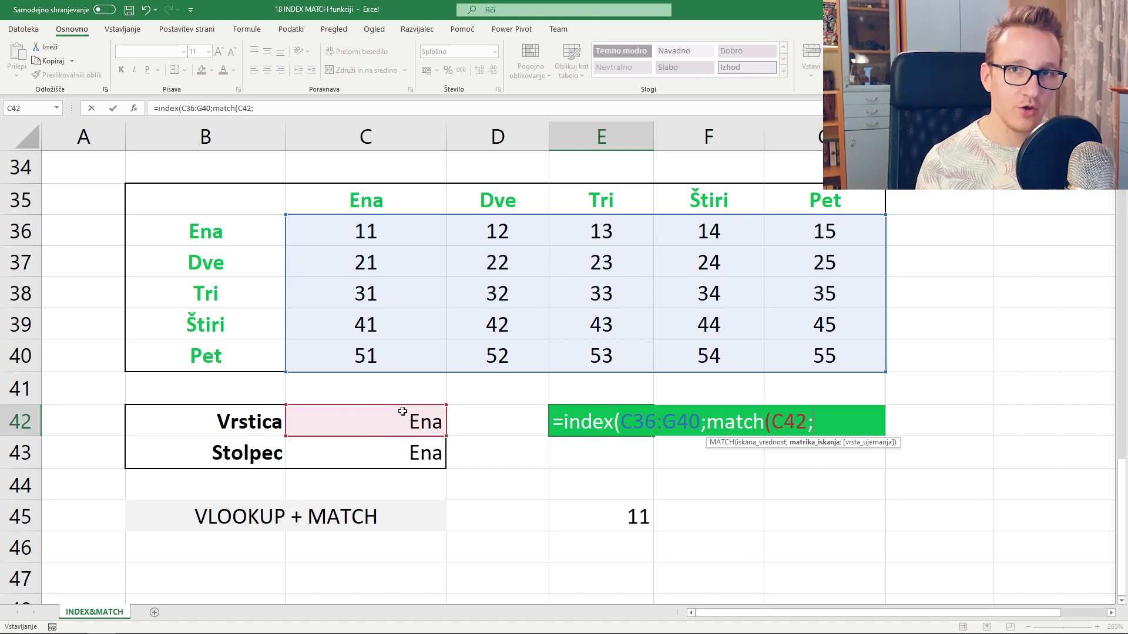
left_click(192, 229)
left_click_drag(193, 229, 200, 353)
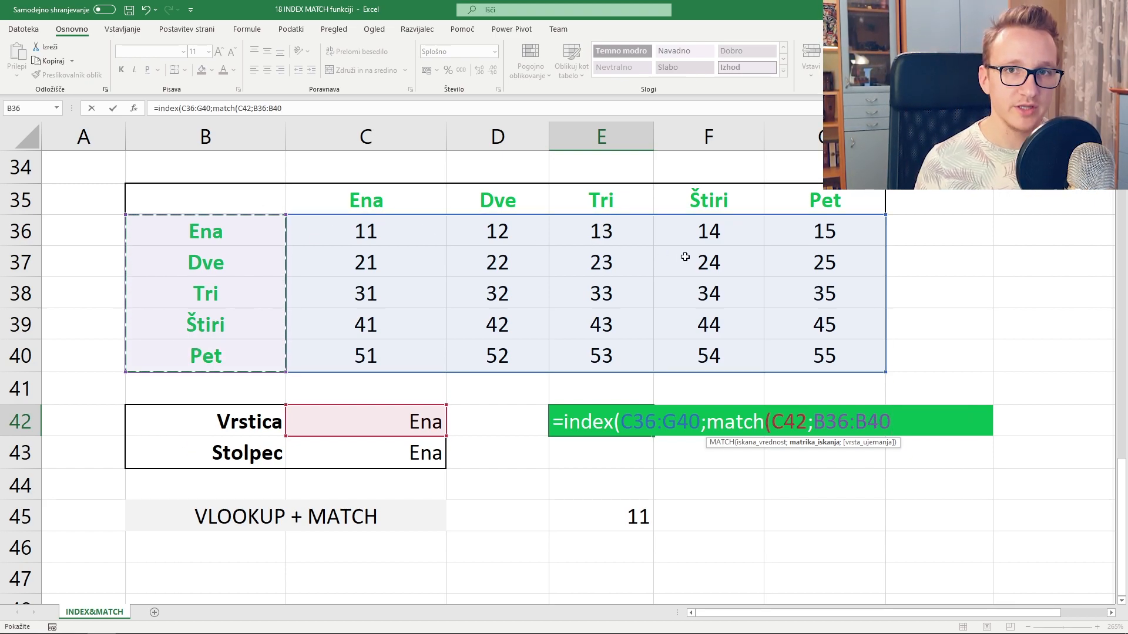
left_click_drag(265, 203, 264, 354)
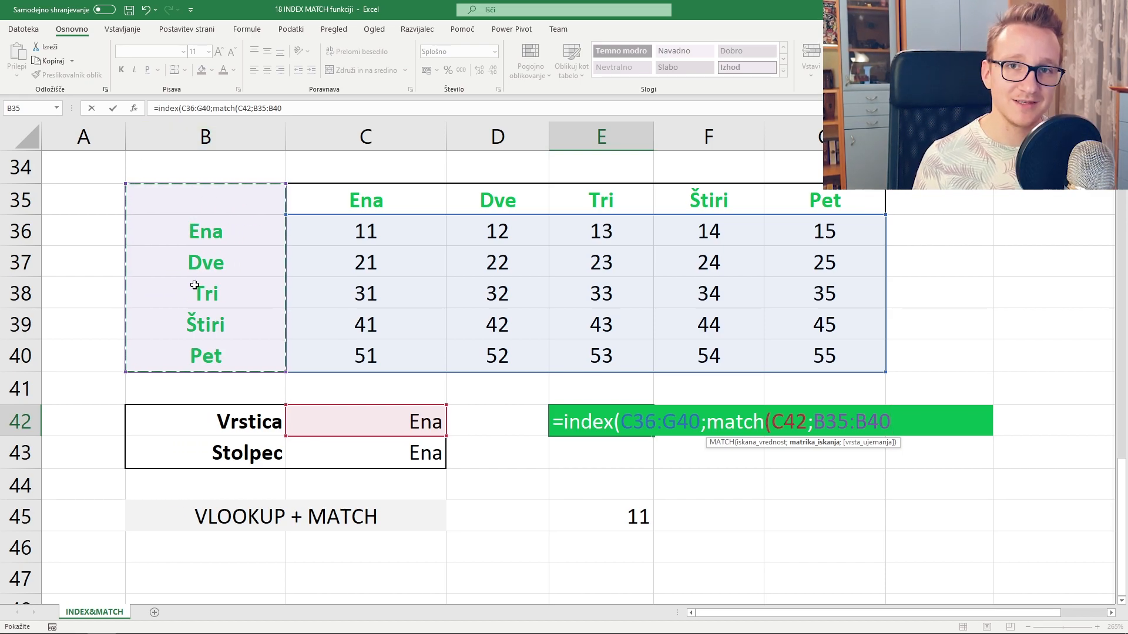
left_click_drag(210, 238, 216, 353)
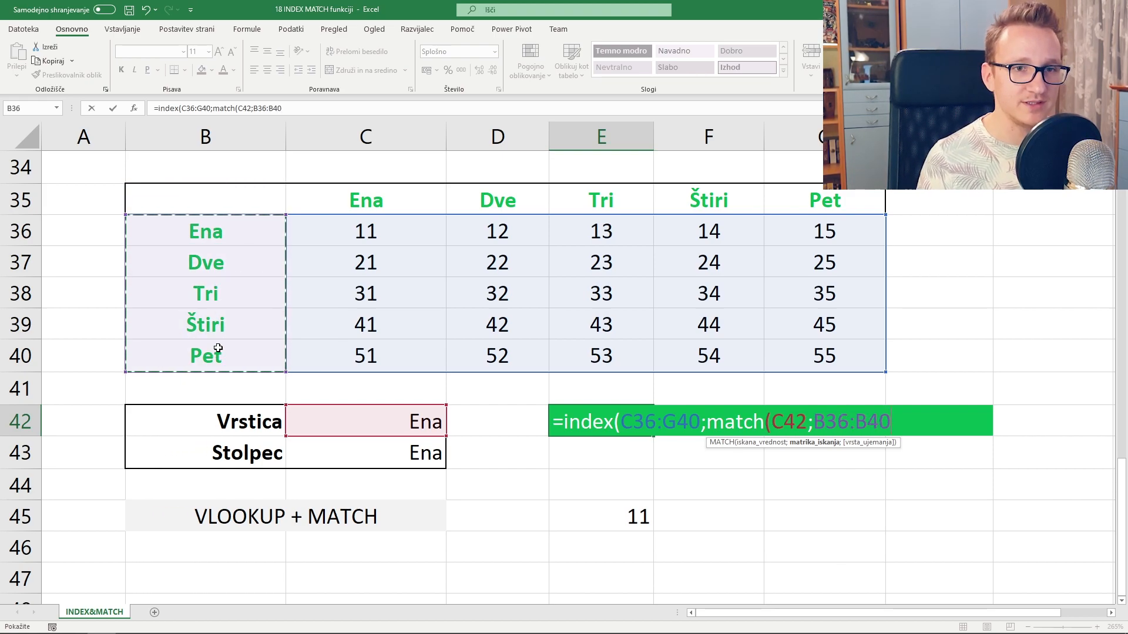
type(";")
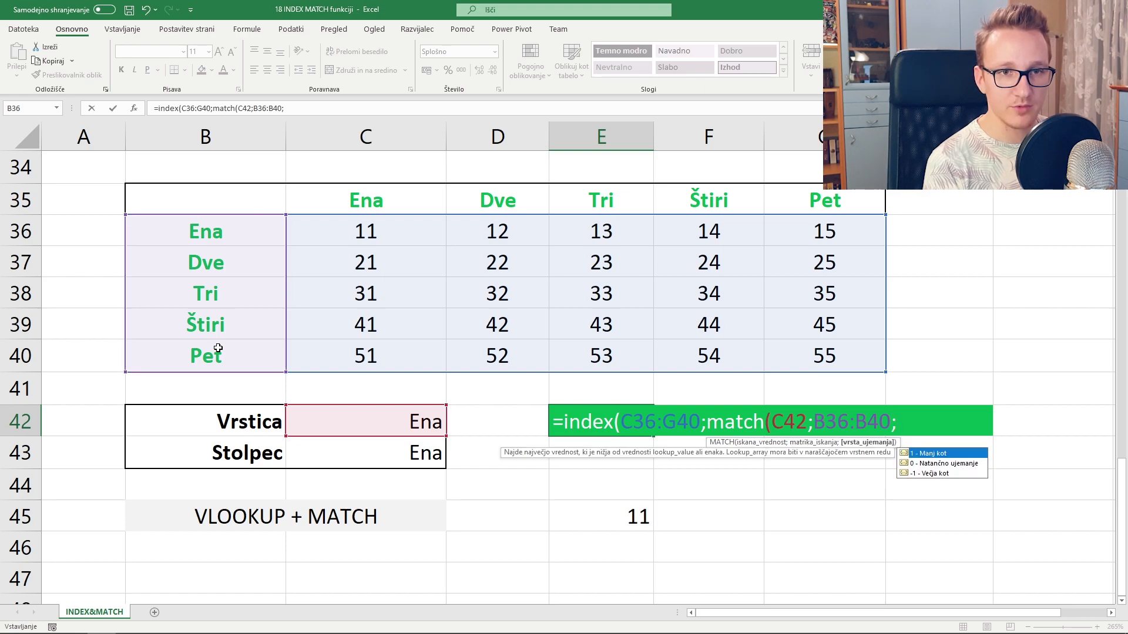
type("0")
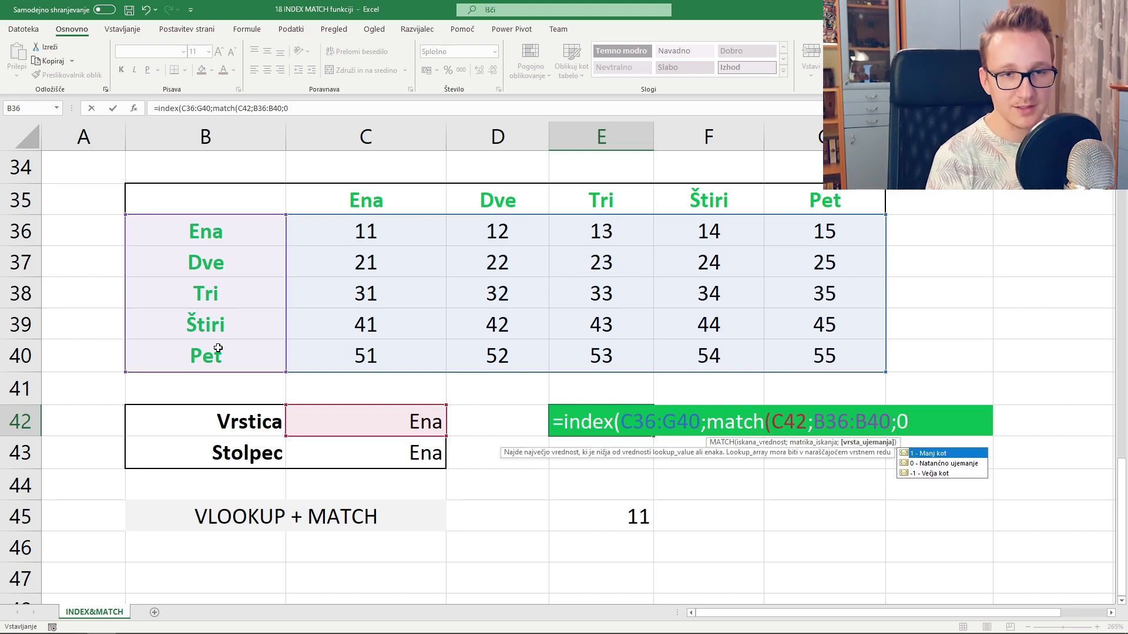
type(")")
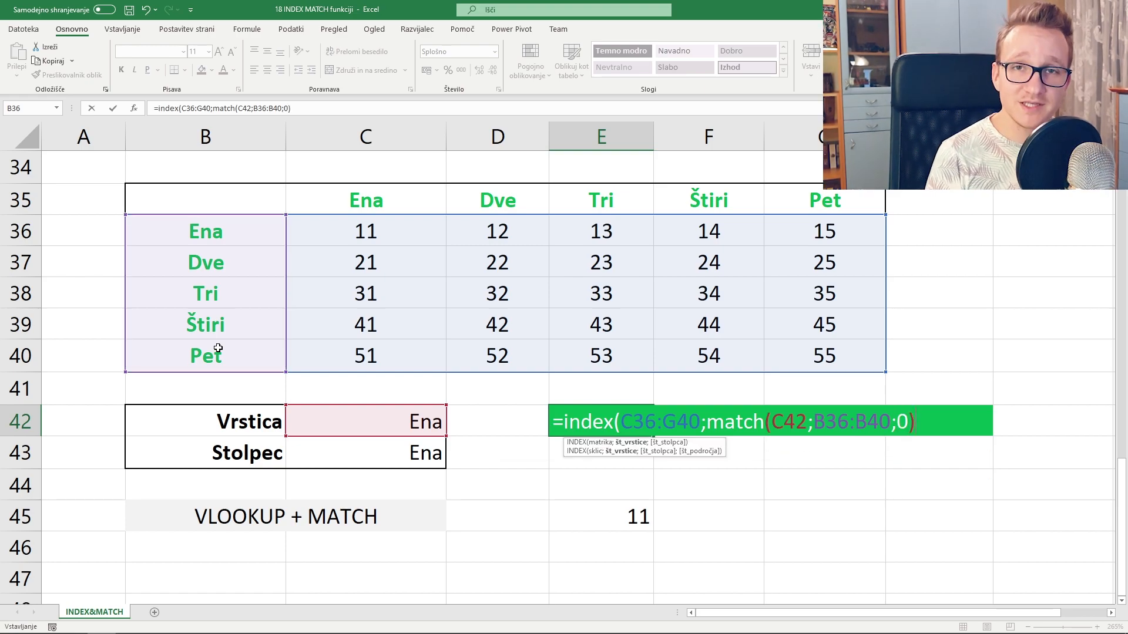
type(";")
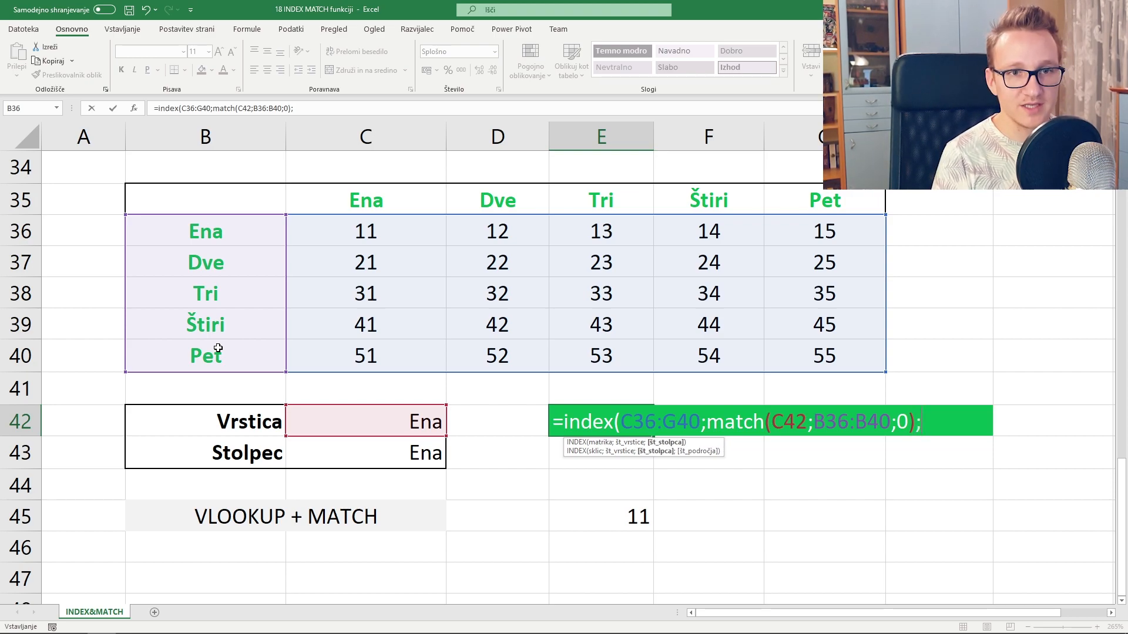
type("match(")
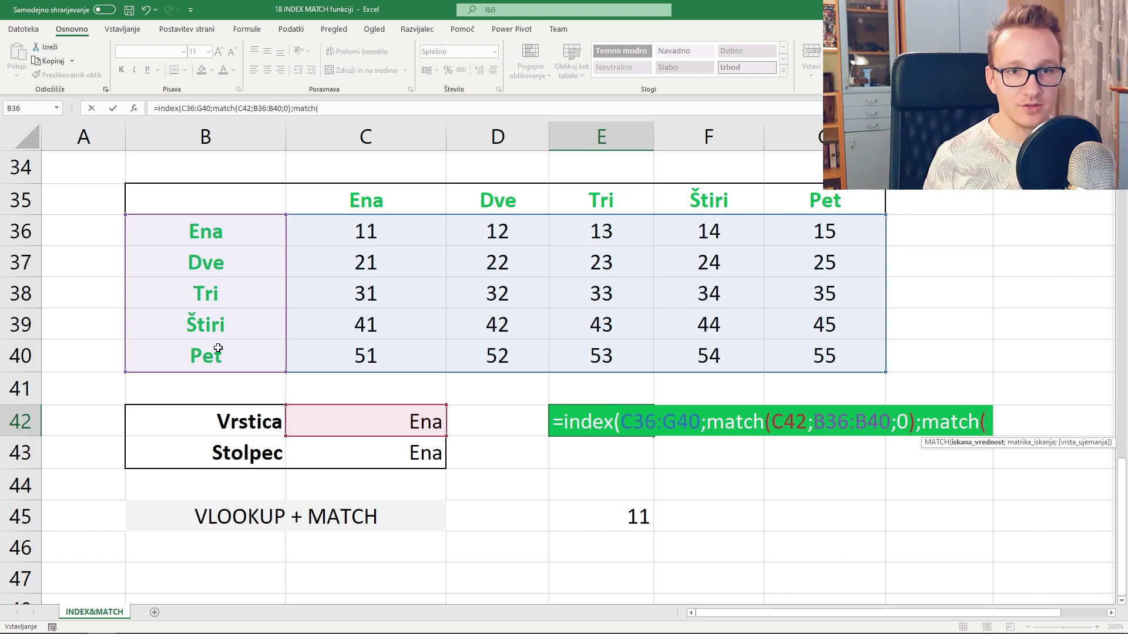
- Complete the column MATCH of C43 in C35:G35 with type 0, so E42 returns 11
left_click_drag(402, 471, 399, 450)
type(";")
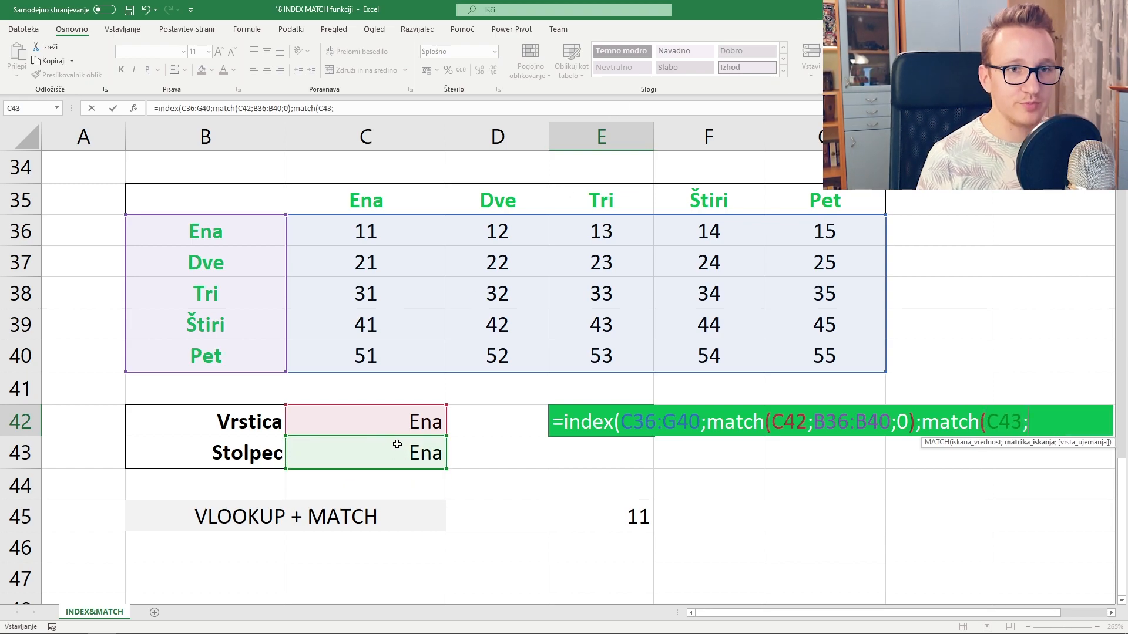
left_click_drag(328, 209, 811, 201)
type(";")
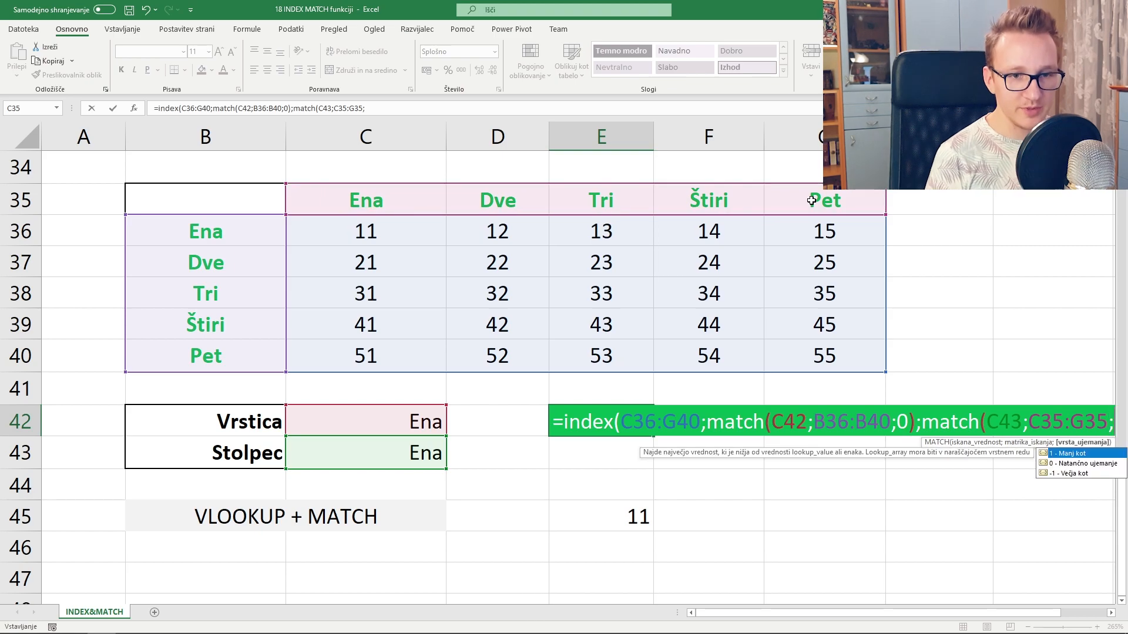
type("0")
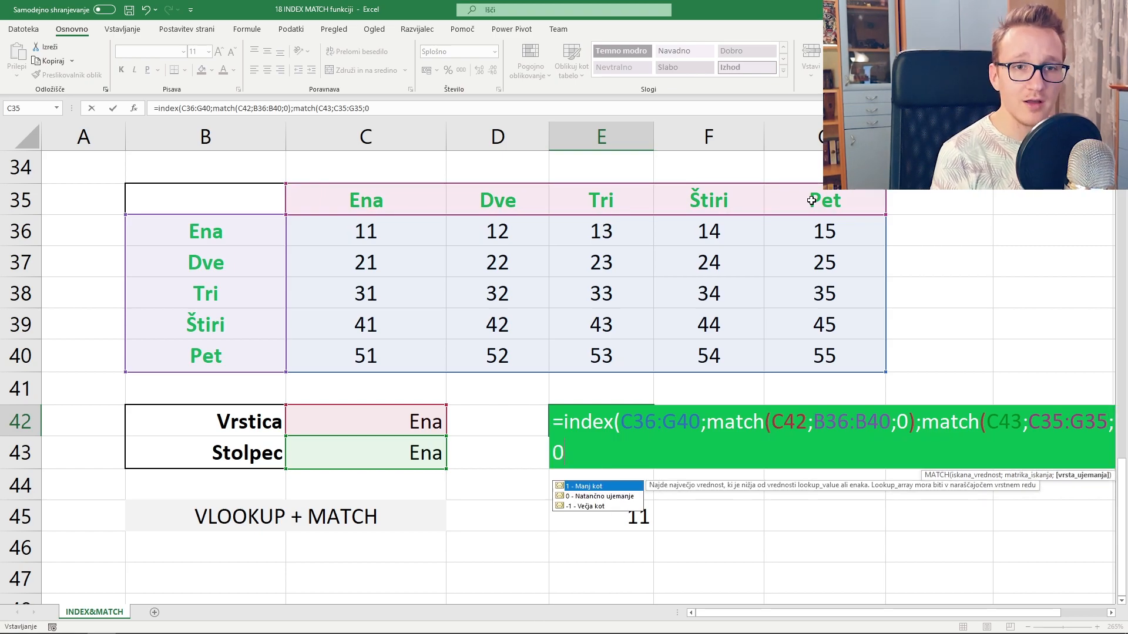
type("))")
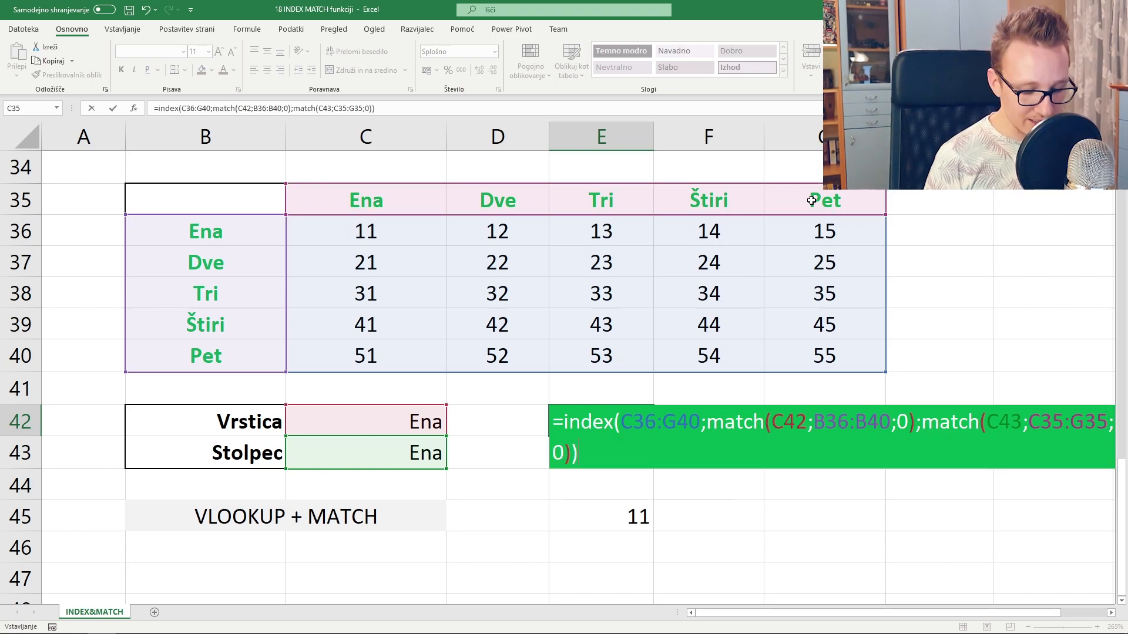
key("Return")
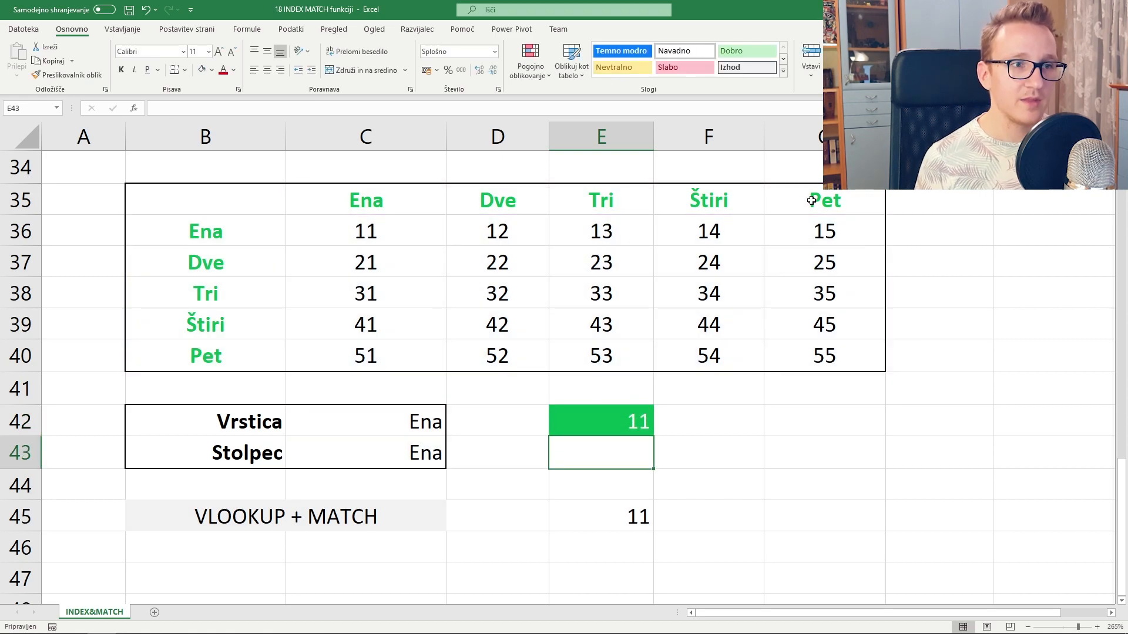
- Set C42's Vrstica label to Tri, giving 31, and open E45's VLOOKUP formula for editing
left_click(383, 433)
left_click(451, 432)
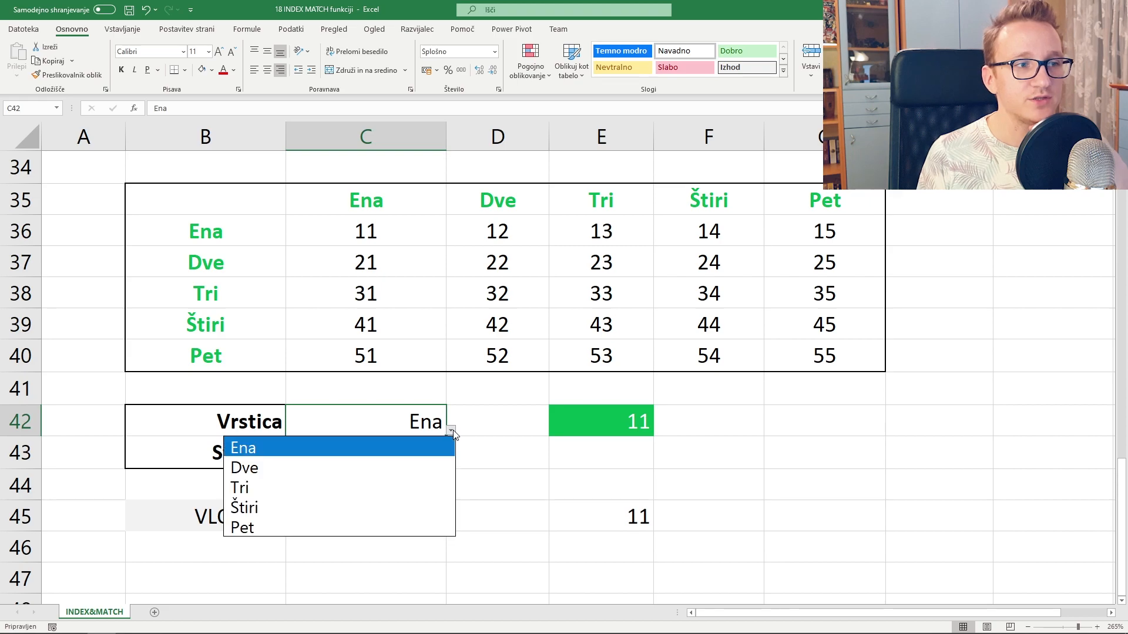
left_click(419, 488)
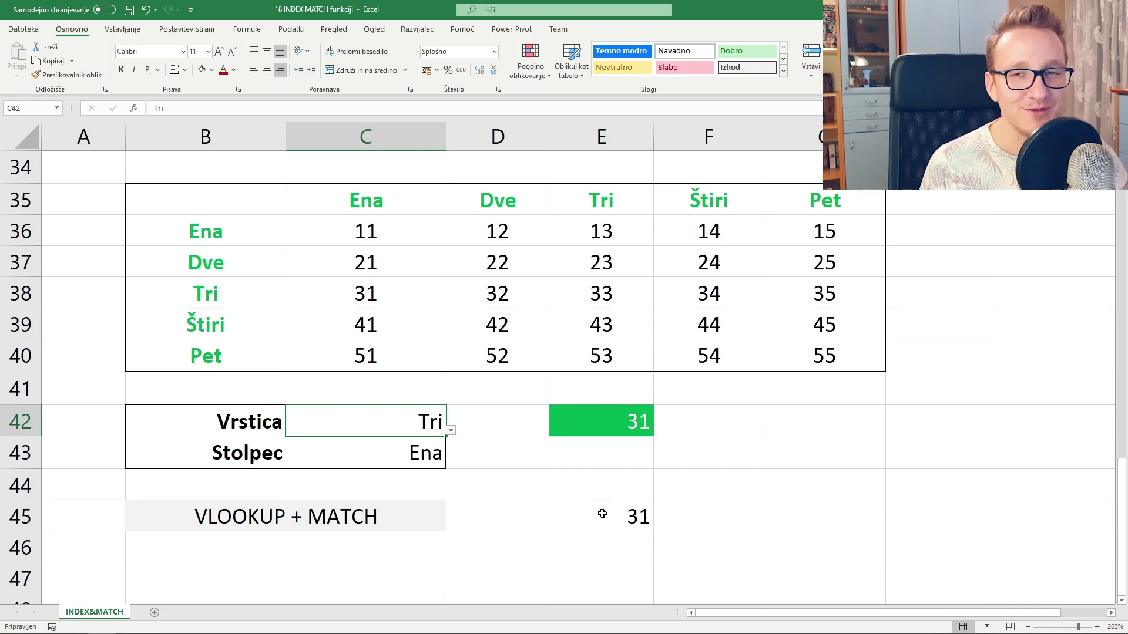
left_click(605, 522)
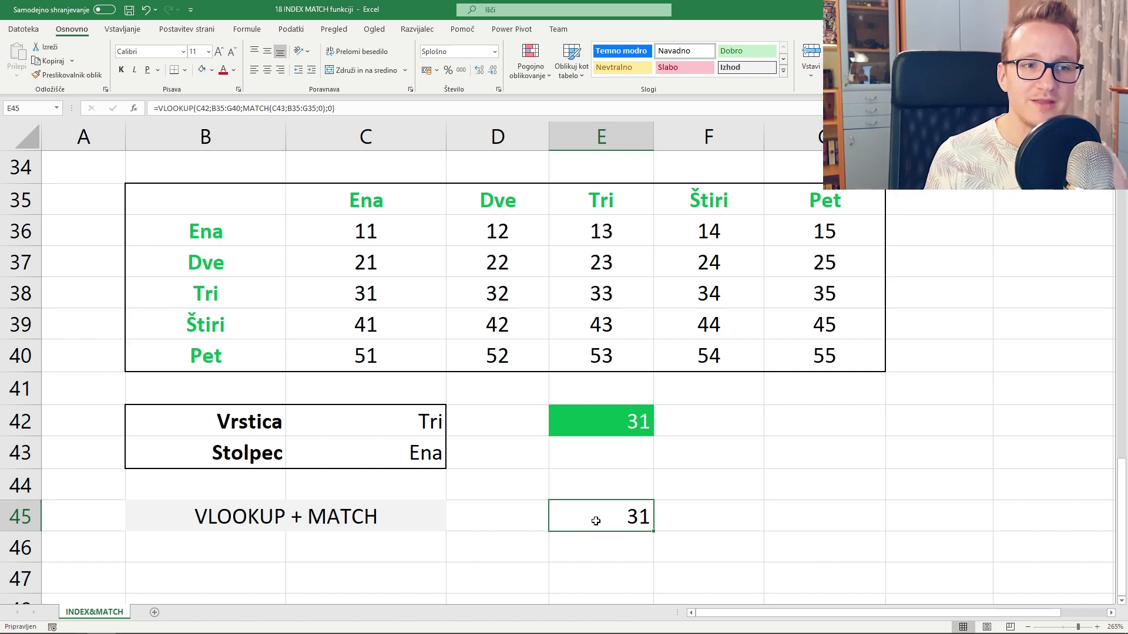
double_click(595, 521)
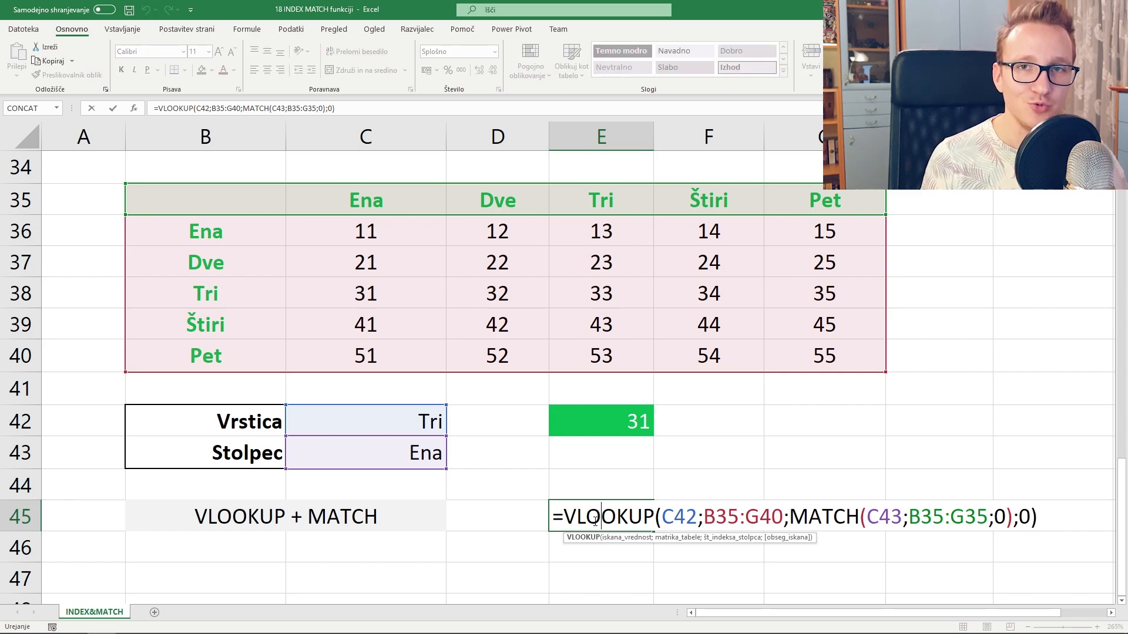